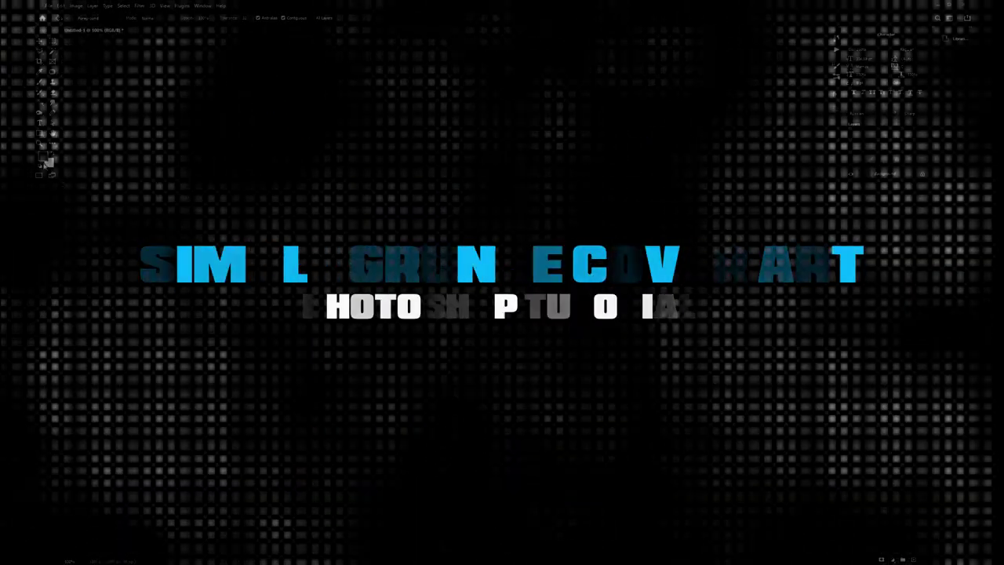
Step: Pick dark navy as the foreground colour for the canvas background
click(44, 161)
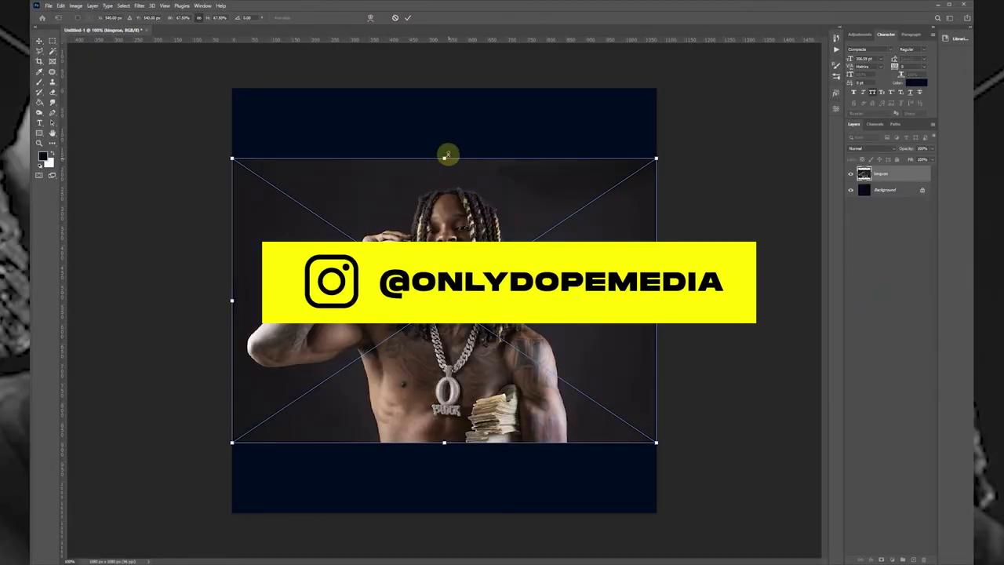
Step: Enlarge the placed photo slightly, nudge it up, and rasterize the layer
drag(444, 158, 449, 145)
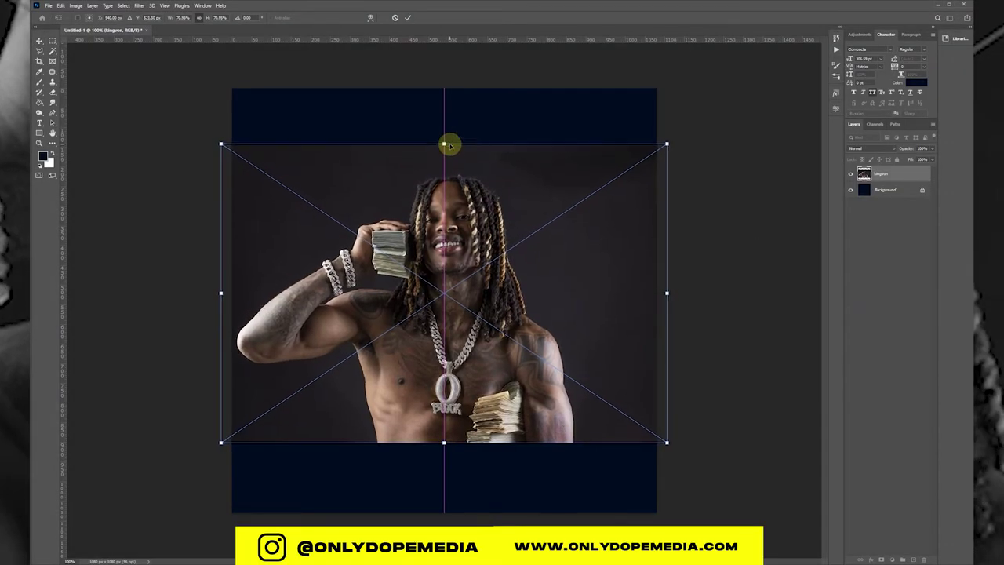
key(Return)
drag(467, 239, 466, 233)
right_click(883, 174)
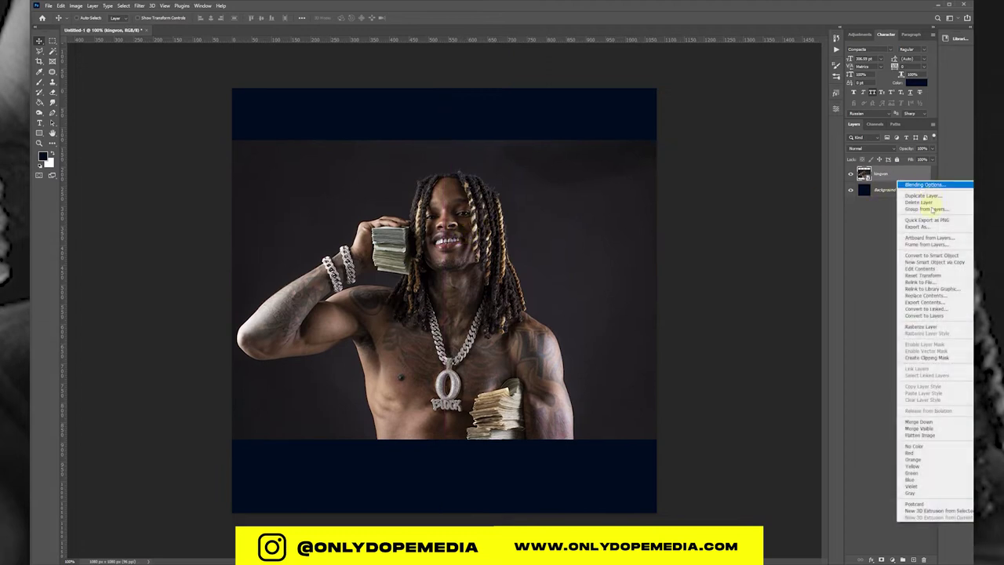
click(921, 324)
Step: Select the man and his money-holding hand with Object Selection, refining with Quick Selection
click(53, 50)
right_click(52, 50)
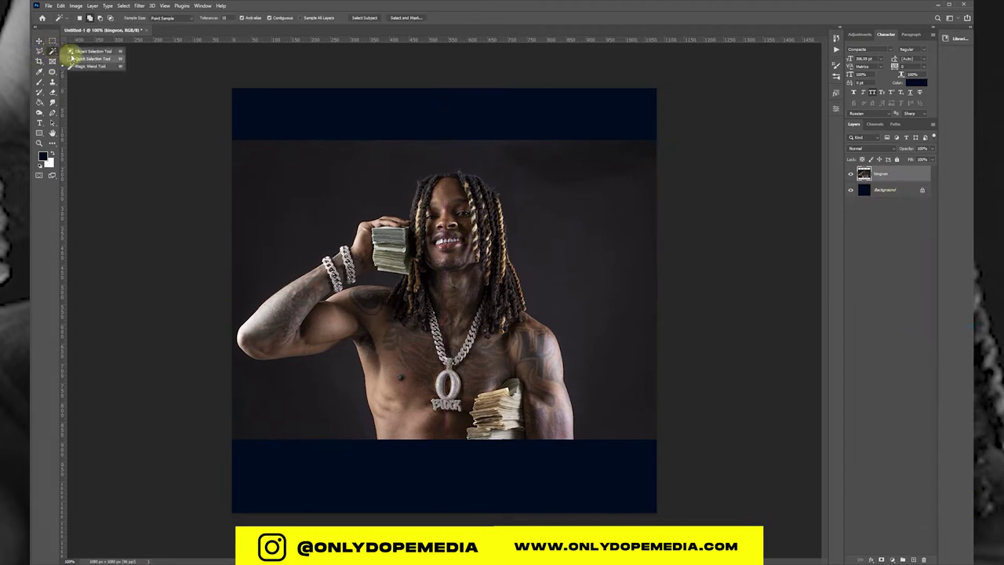
click(69, 50)
drag(193, 127, 624, 445)
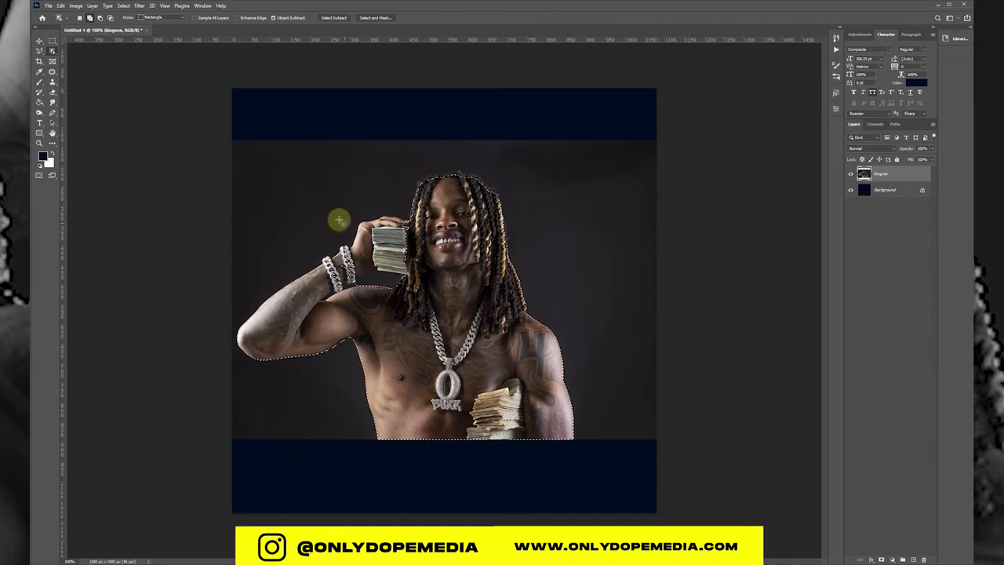
drag(332, 213, 415, 290)
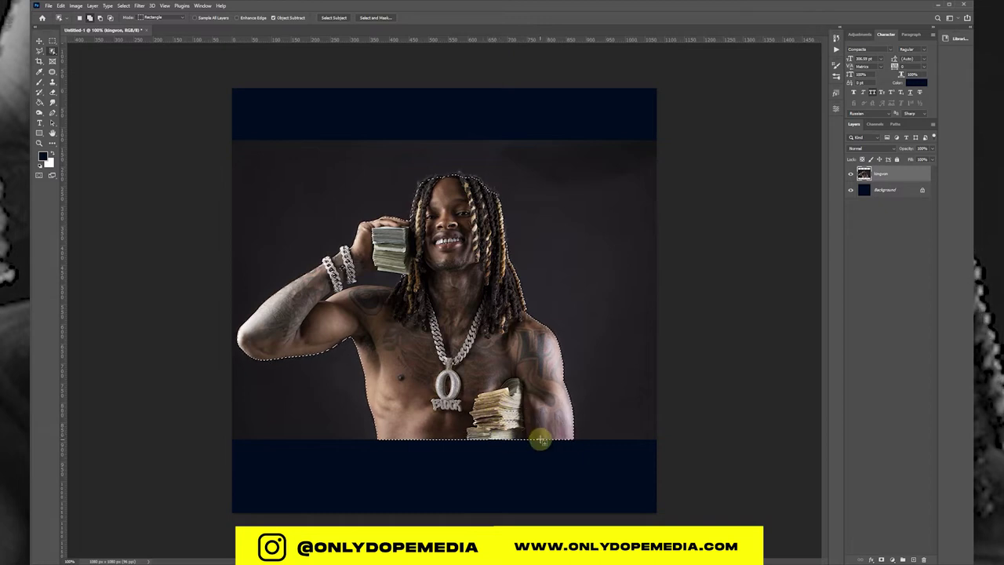
right_click(51, 51)
click(73, 64)
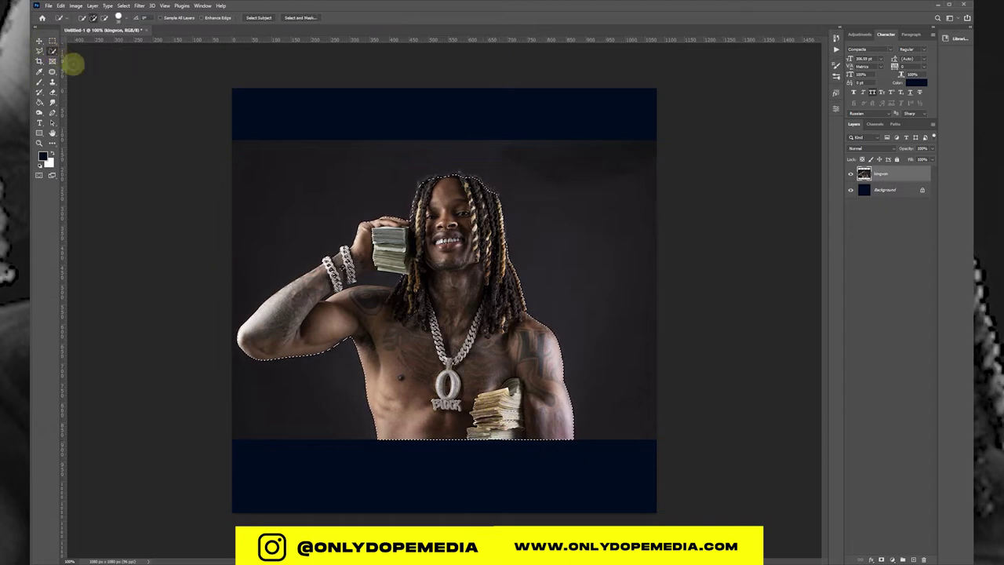
click(495, 417)
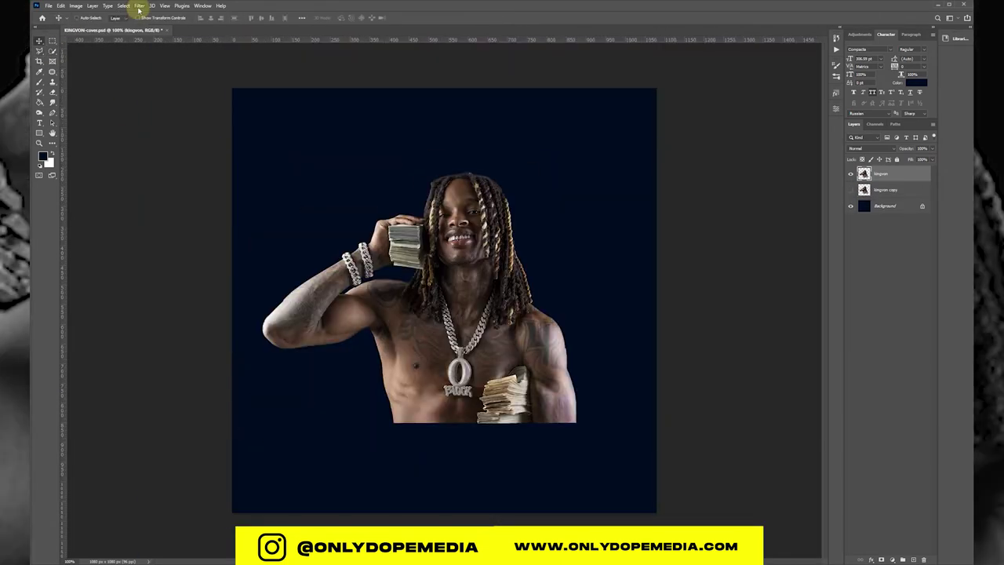
Step: Apply the Camera Raw Filter to the photo and zoom in on the subject
click(139, 7)
click(627, 233)
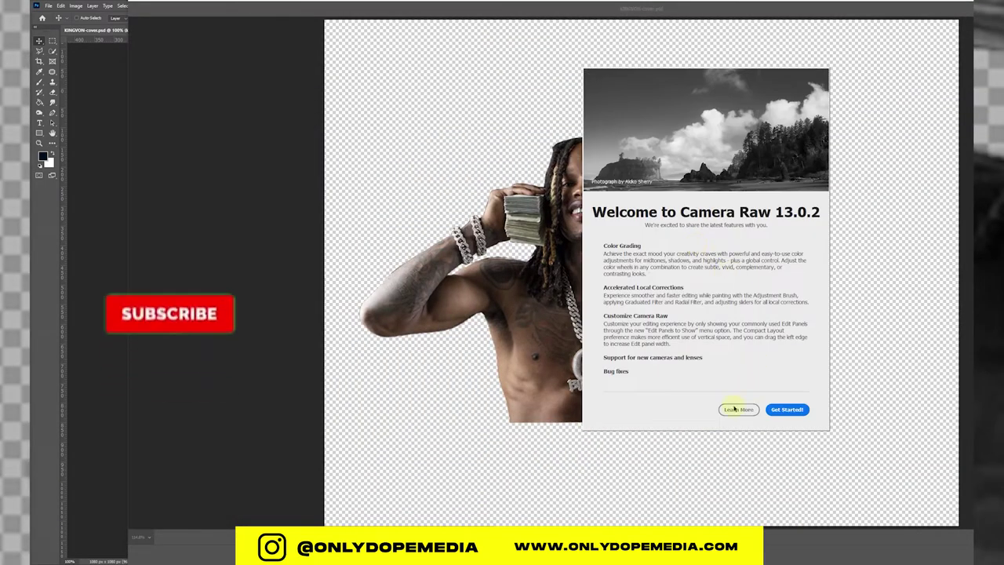
click(785, 411)
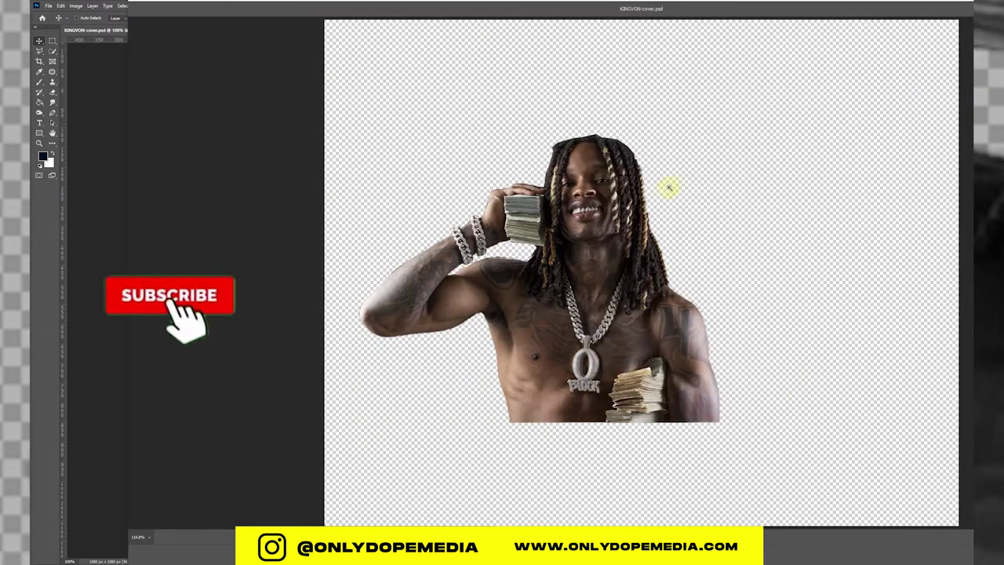
click(668, 187)
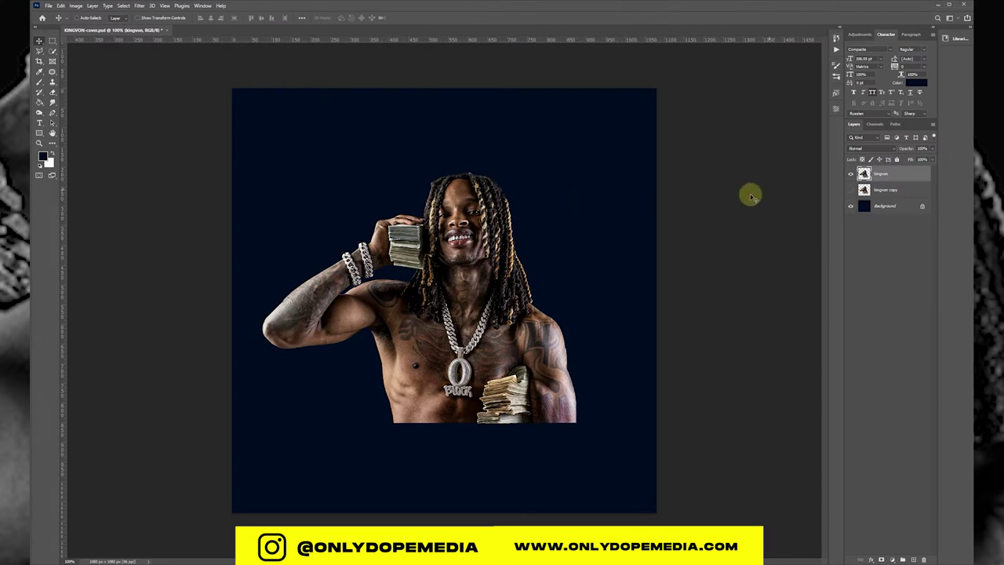
Step: Add a Black & White adjustment clipped to the subject
click(891, 559)
click(908, 502)
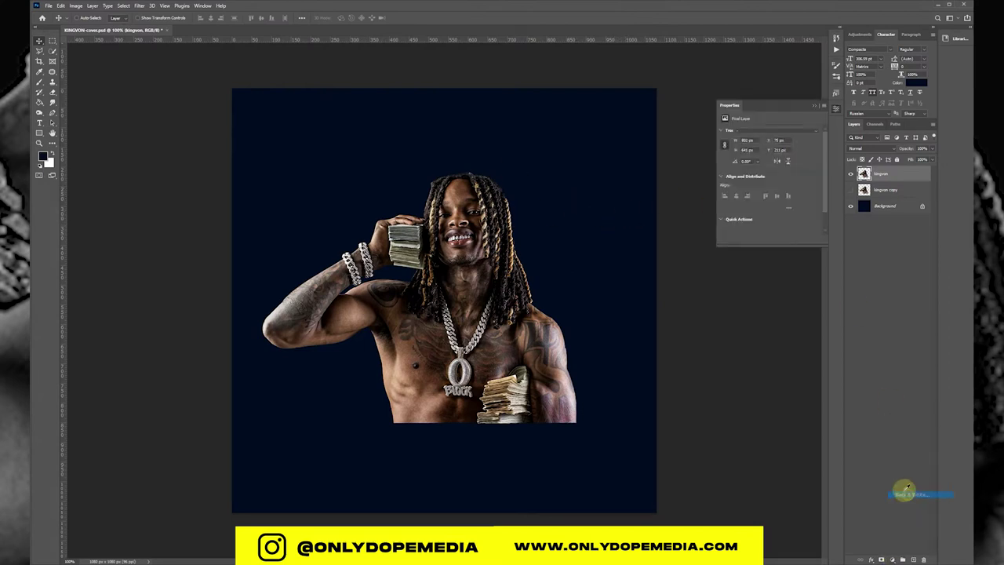
click(814, 105)
right_click(909, 183)
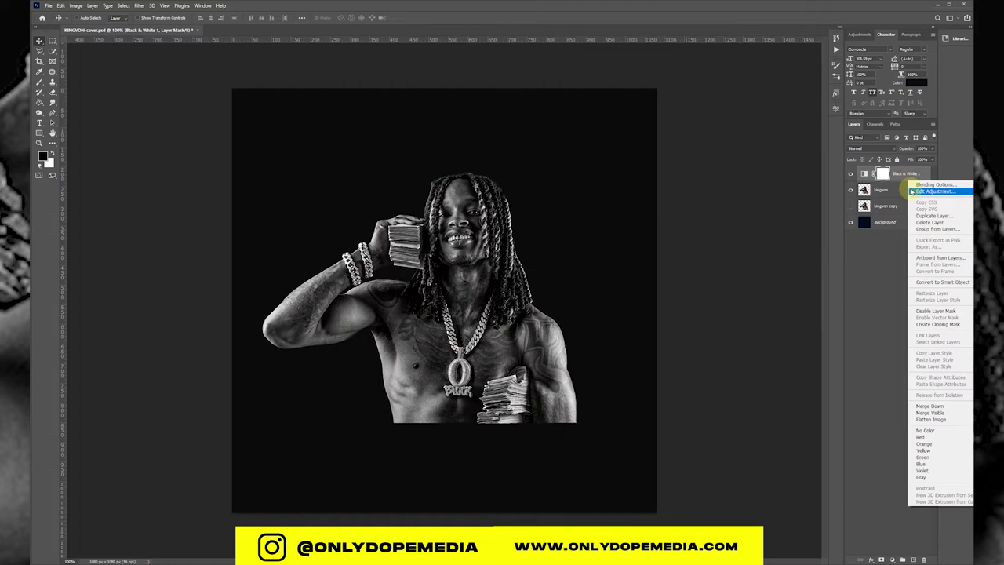
click(937, 323)
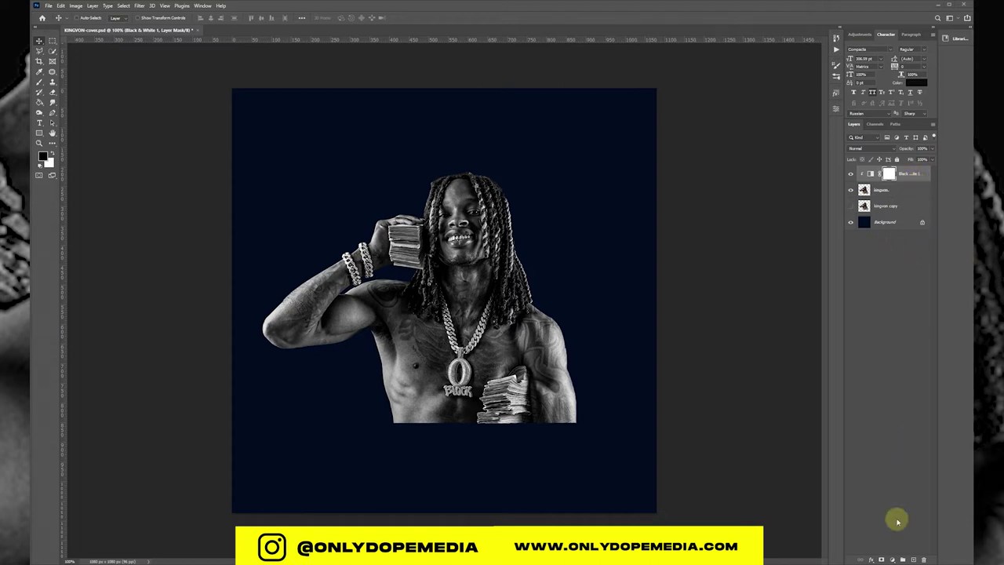
Step: Add a clipped Gradient Map using the Blue_20 preset from the Blues set
click(892, 554)
right_click(921, 175)
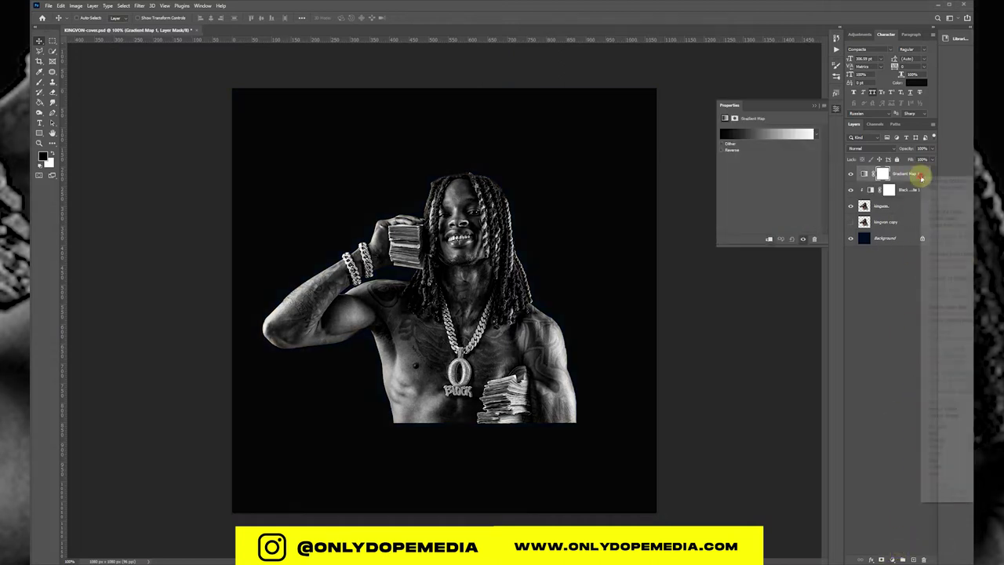
click(933, 323)
click(761, 138)
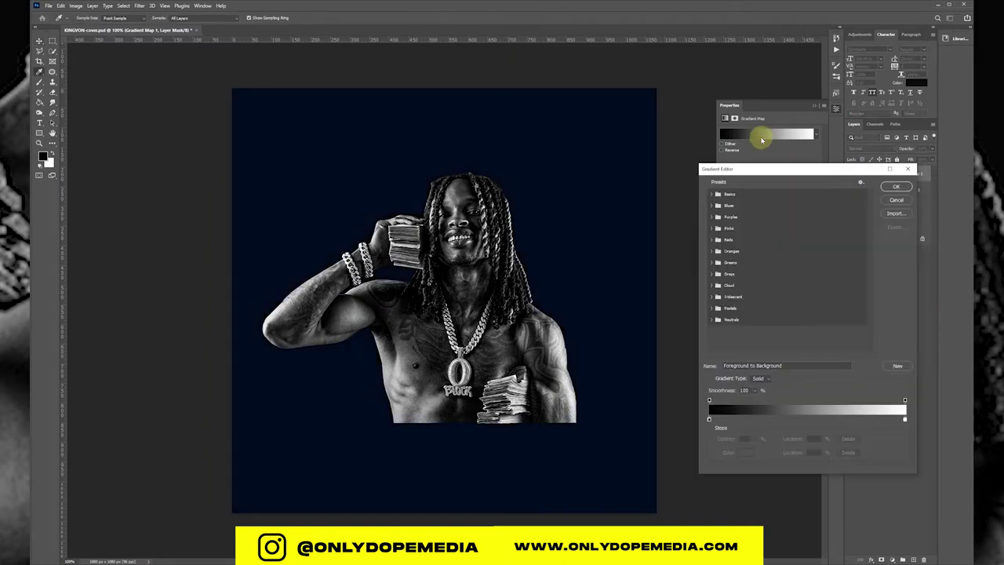
click(712, 205)
click(773, 245)
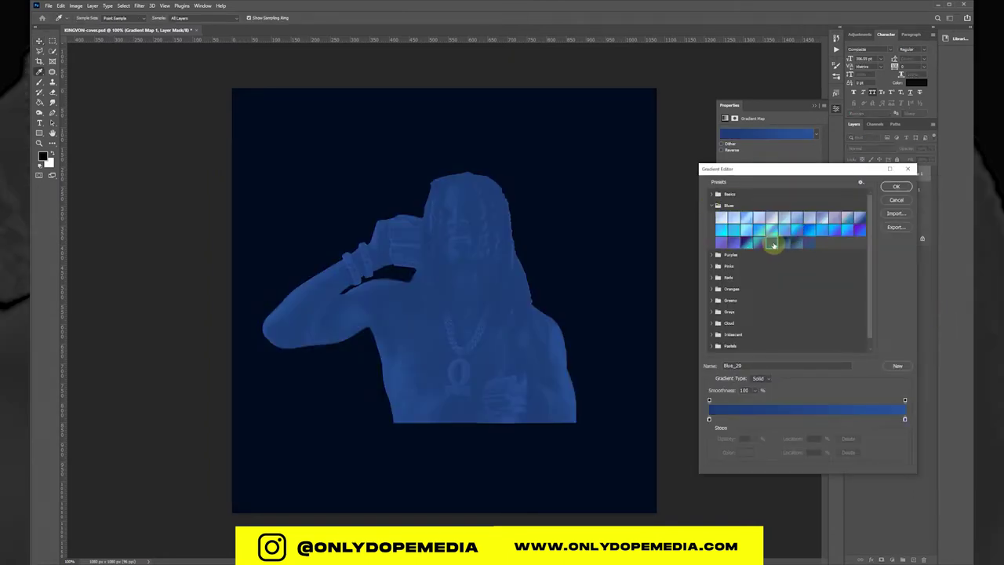
click(746, 244)
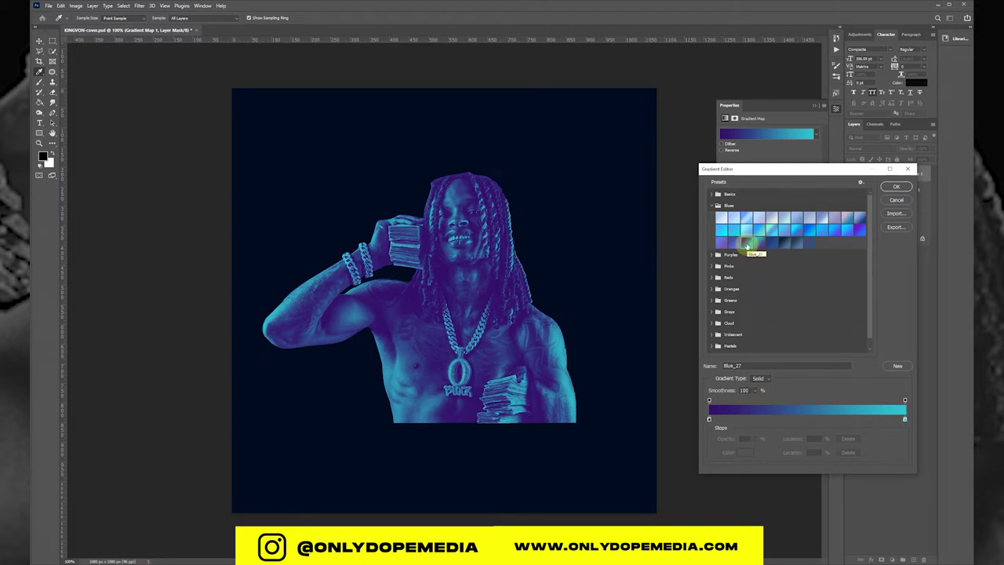
click(758, 242)
click(783, 229)
click(811, 230)
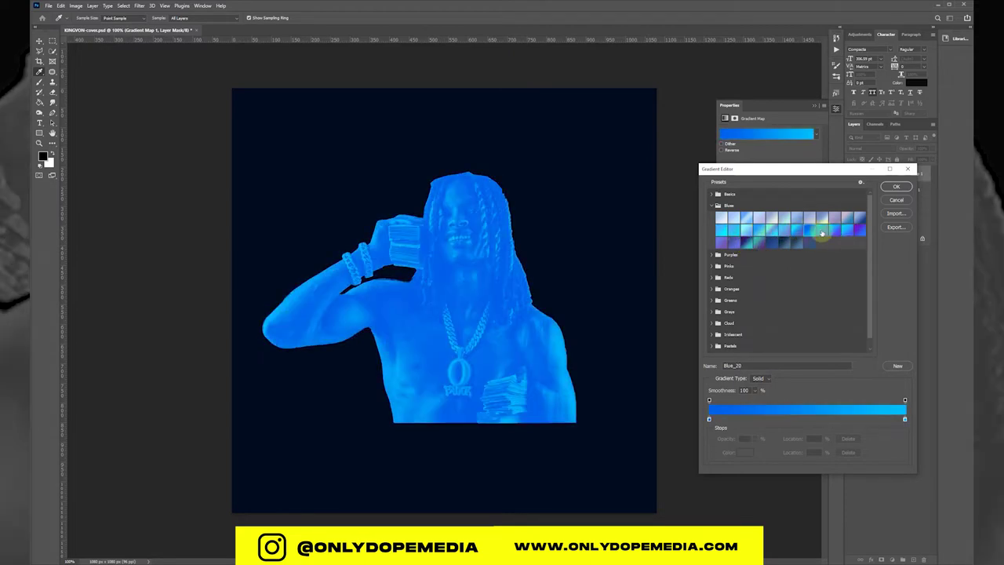
click(896, 186)
Step: Reverse the gradient and change its right stop to a deep blue
click(722, 150)
click(766, 134)
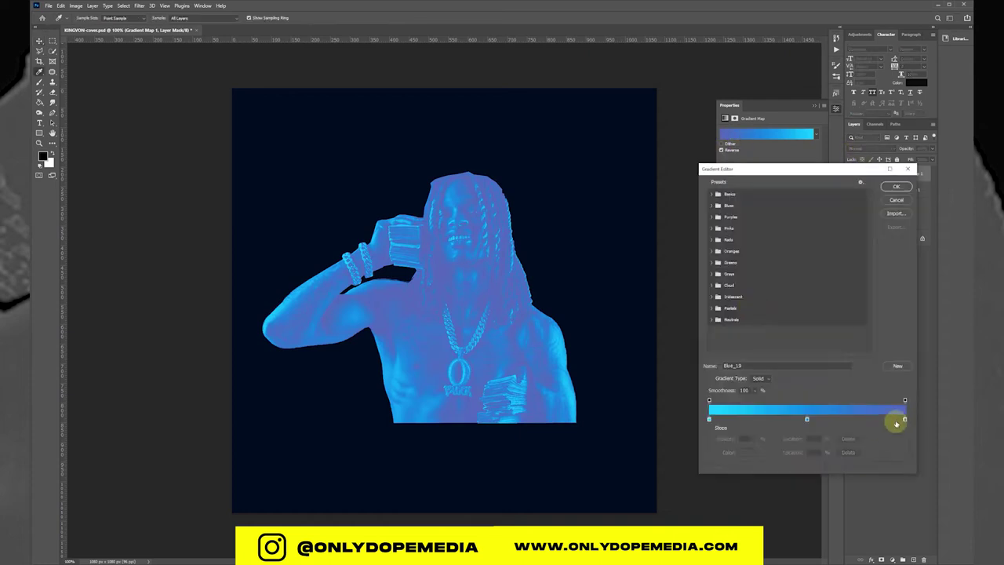
double_click(904, 419)
drag(891, 270, 893, 305)
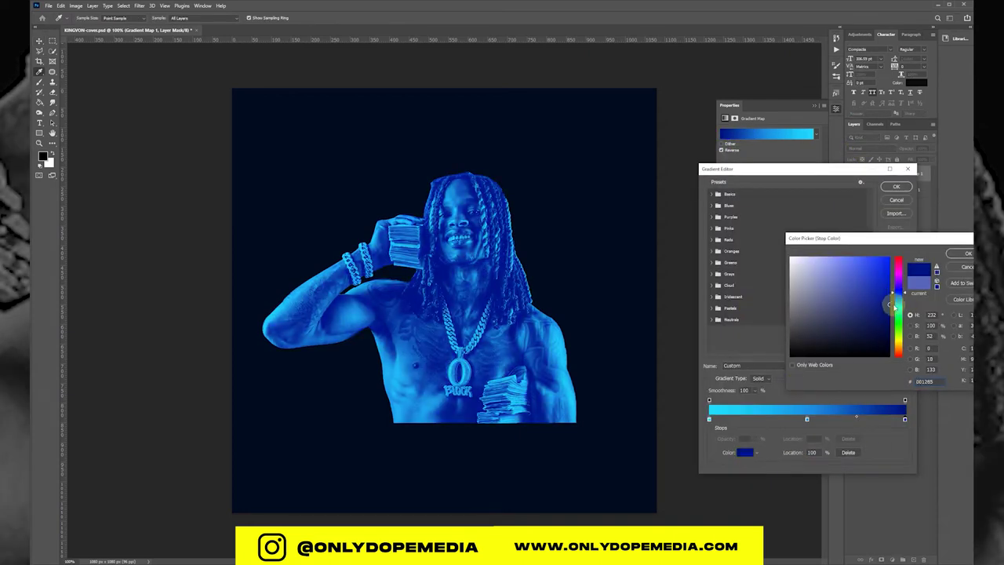
click(967, 253)
click(895, 186)
Step: Set the gradient map's blend mode to Overlay and reselect Gradient Map 1
click(862, 148)
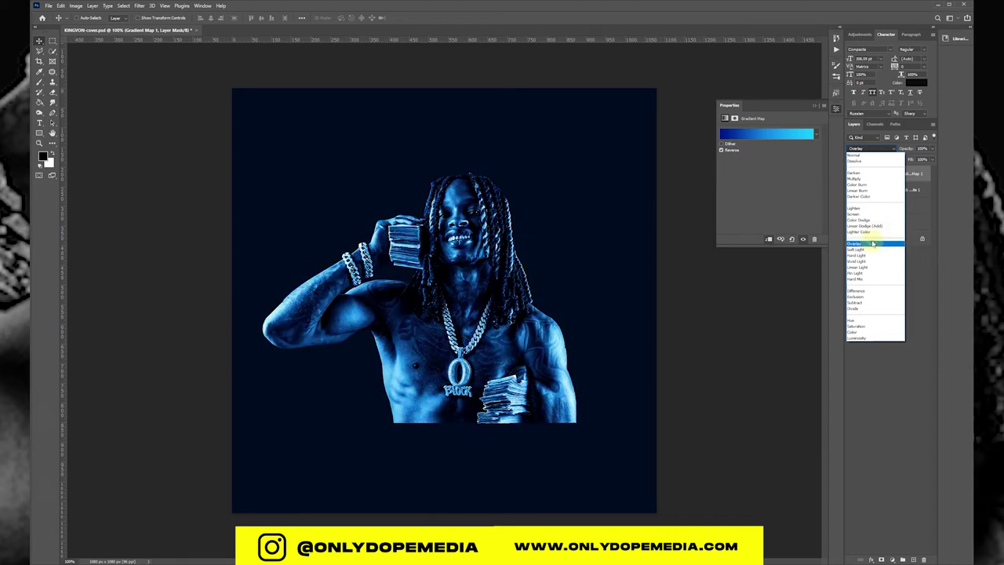
click(871, 245)
click(892, 271)
click(814, 105)
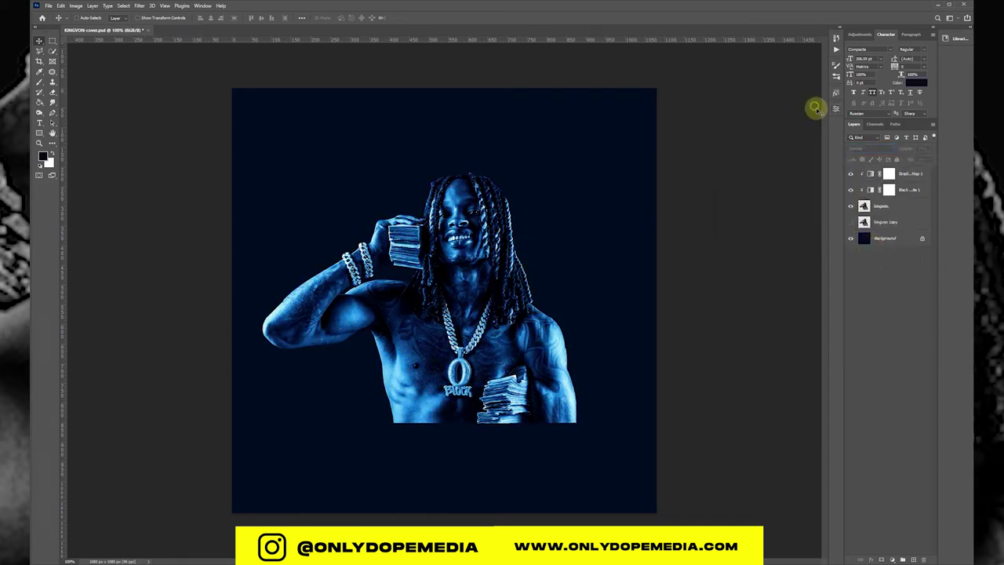
click(927, 179)
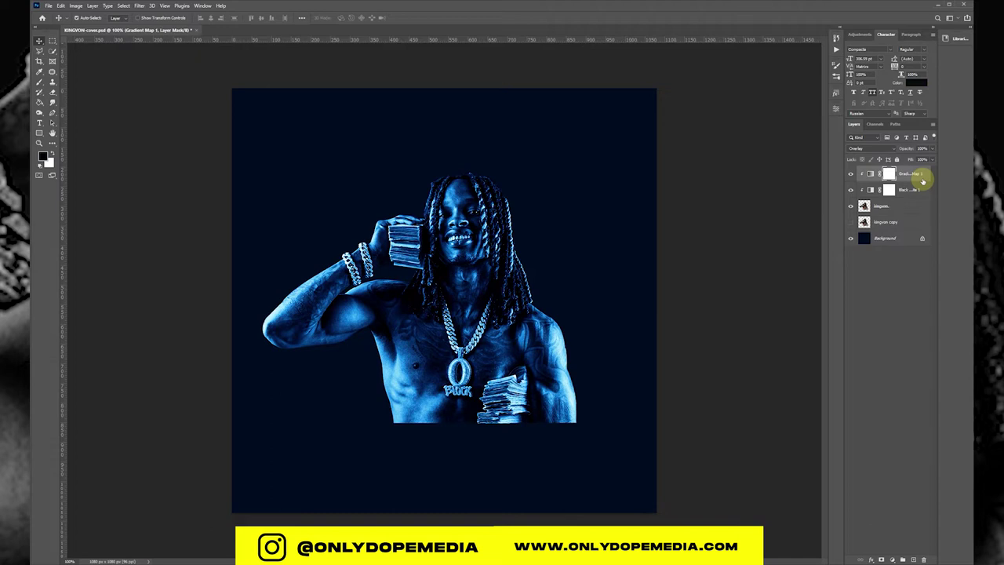
Step: Undo a duplicated gradient map and add Gradient Map 2 instead
key(ctrl+j)
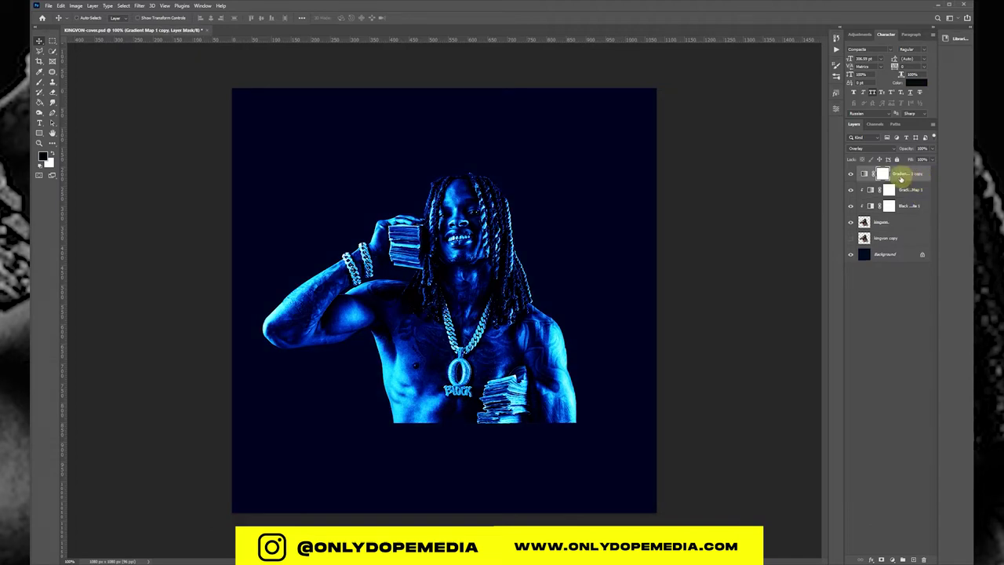
key(ctrl+z)
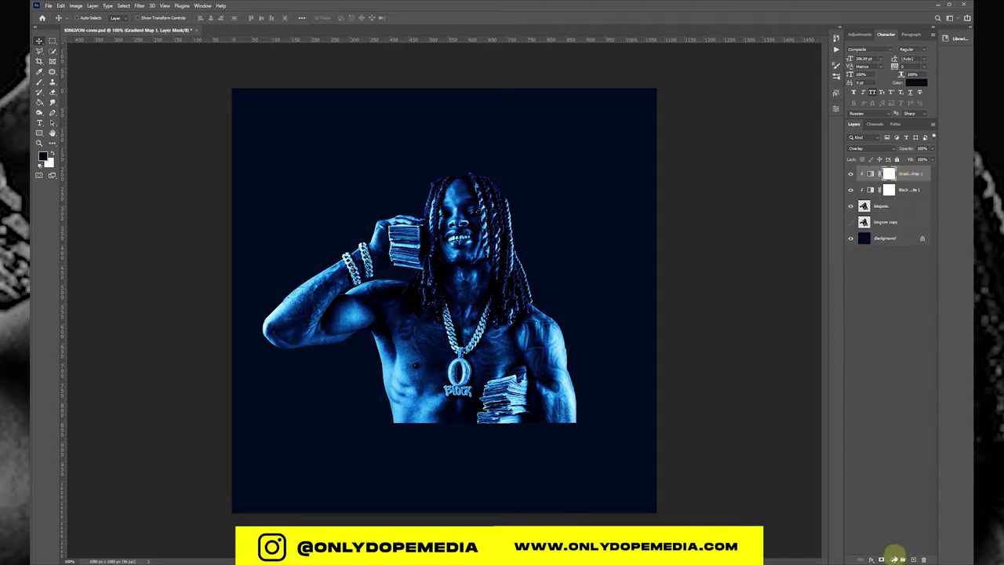
click(894, 557)
click(910, 541)
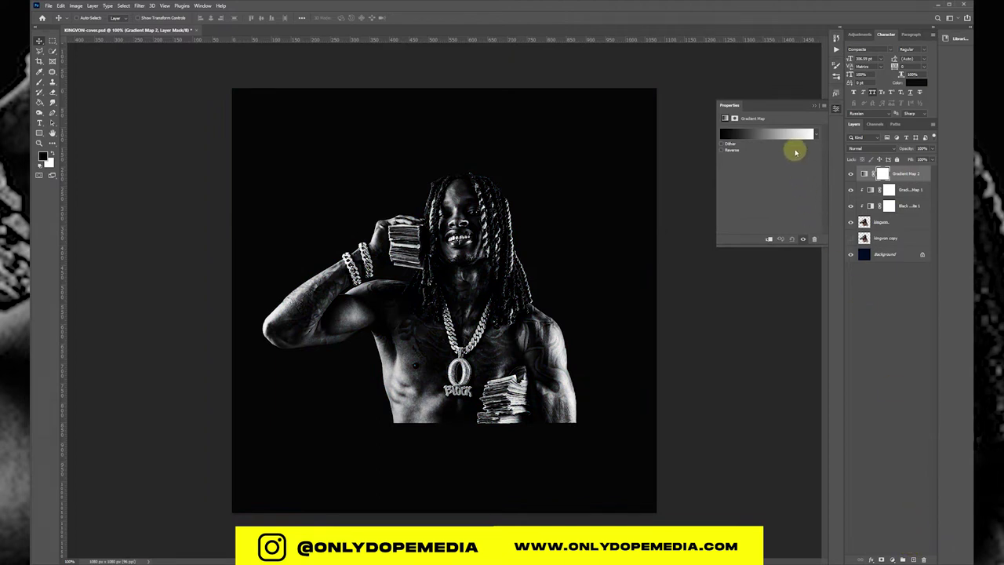
Step: Blend Gradient Map 2 as Lighter Color, then select the Background layer
click(814, 105)
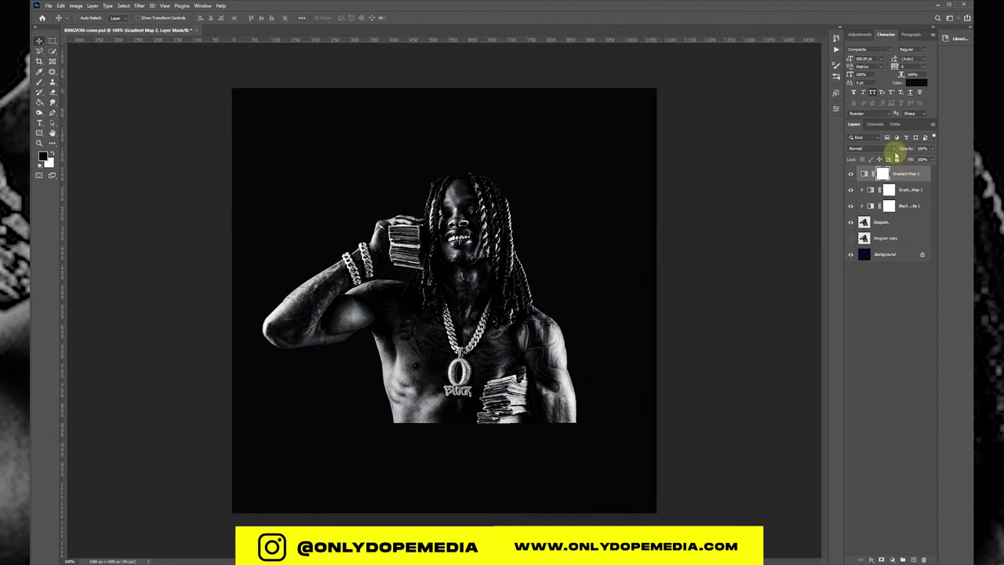
click(875, 148)
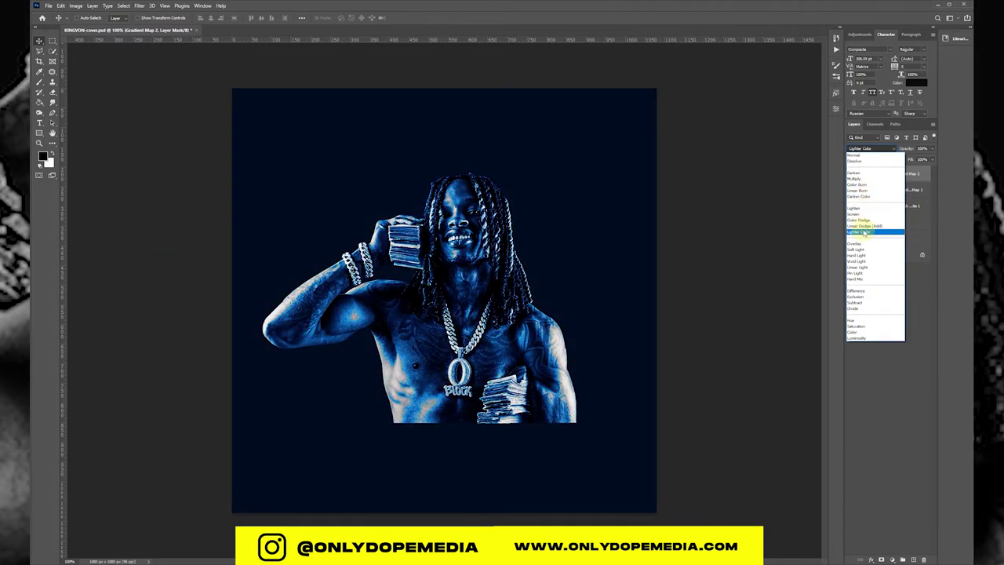
click(863, 232)
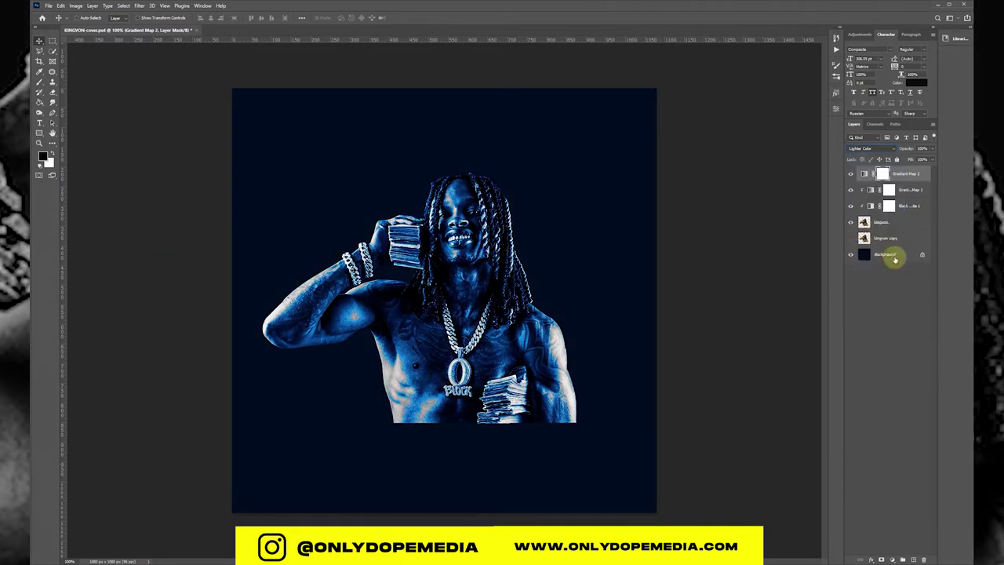
click(903, 258)
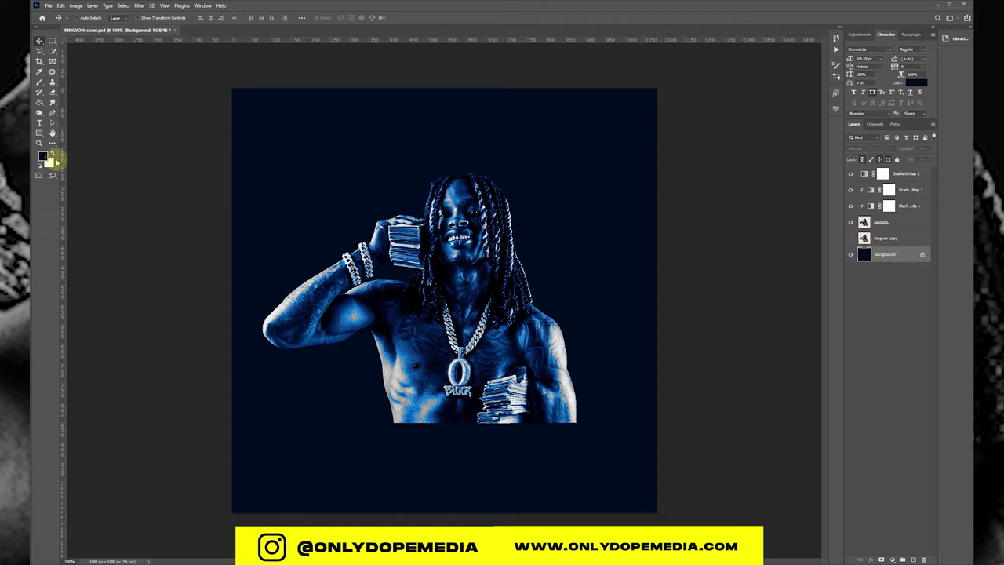
Step: Paint-bucket fill the Background black, then refill it dark navy
click(43, 156)
key(g)
key(Return)
click(596, 209)
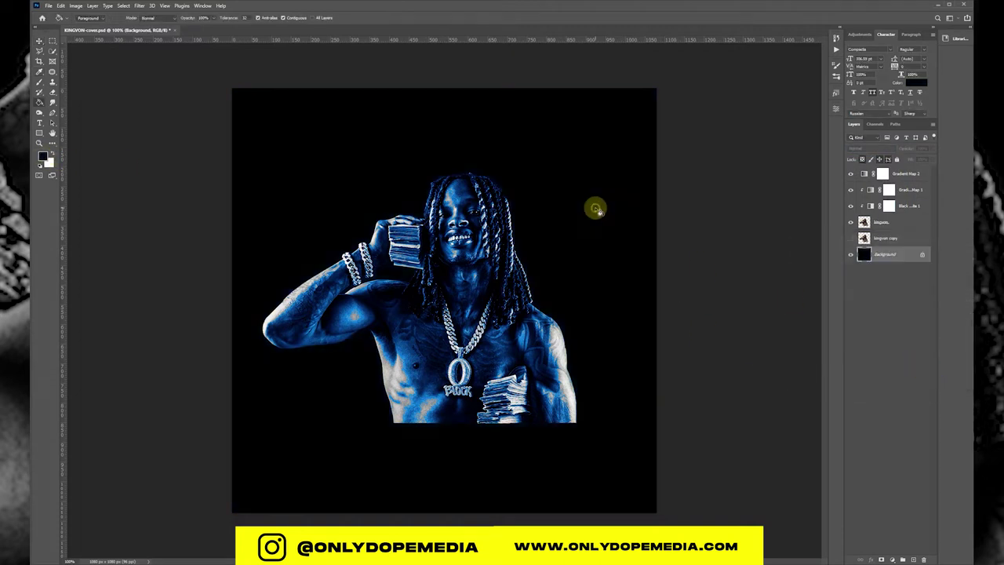
click(44, 157)
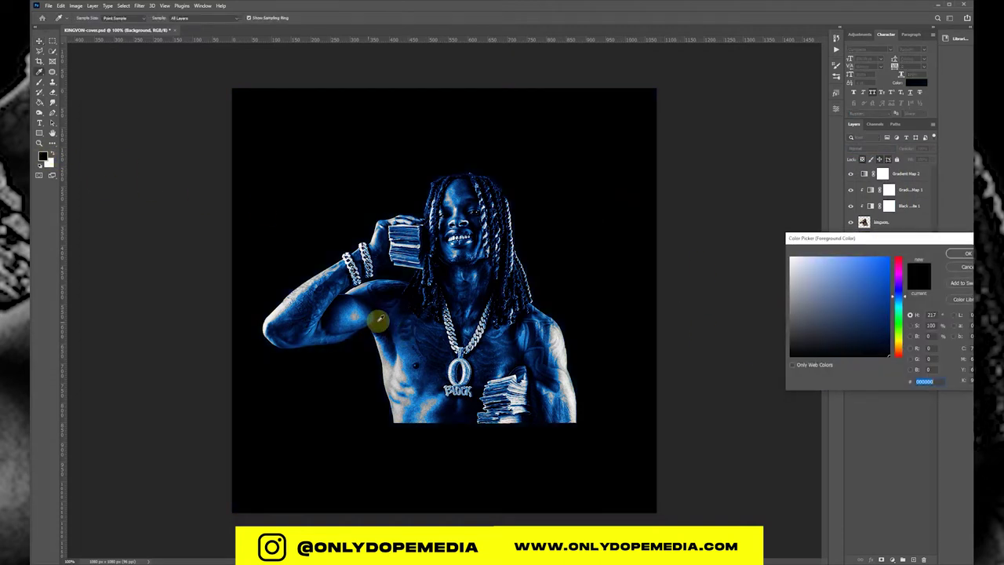
click(956, 259)
click(555, 265)
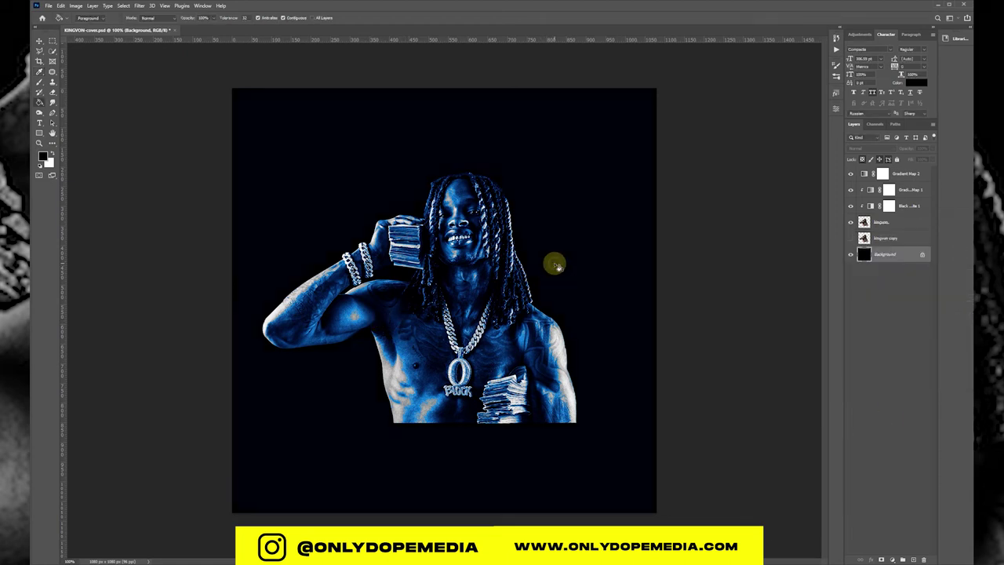
Step: Shift the kingvon subject layer on the canvas and add a layer mask to it
key(v)
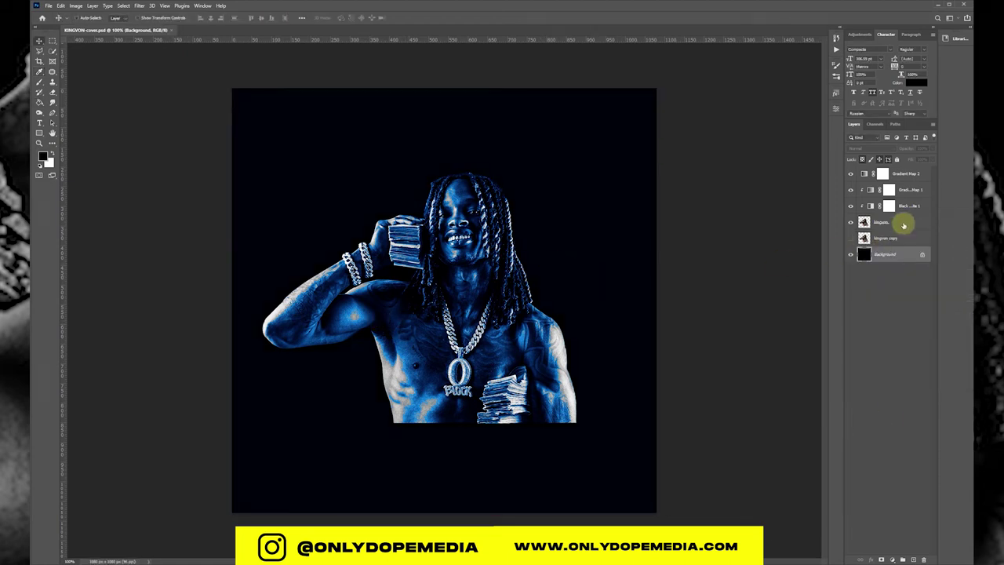
click(904, 225)
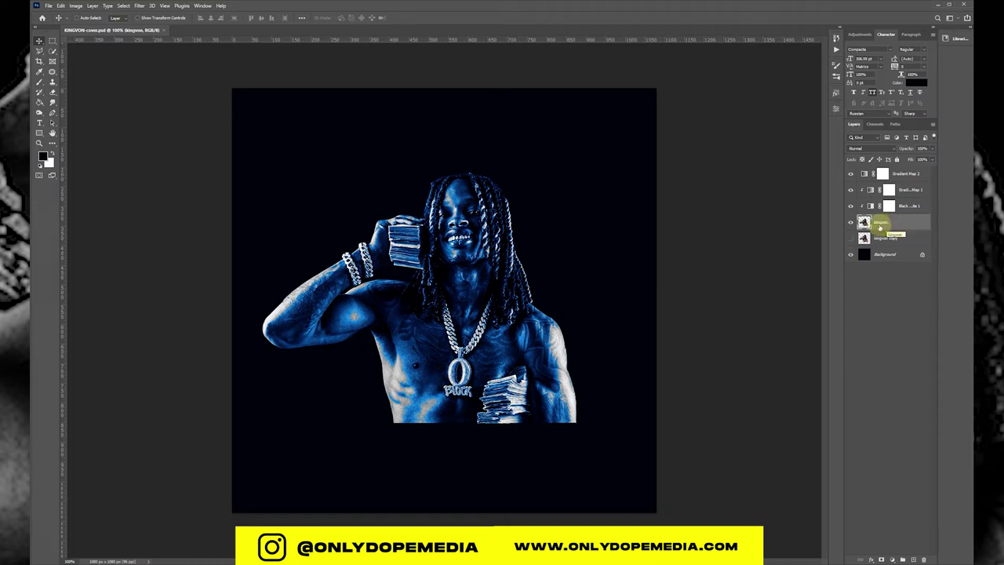
mouse_move(486, 248)
mouse_down()
mouse_move(479, 337)
mouse_move(522, 235)
mouse_up()
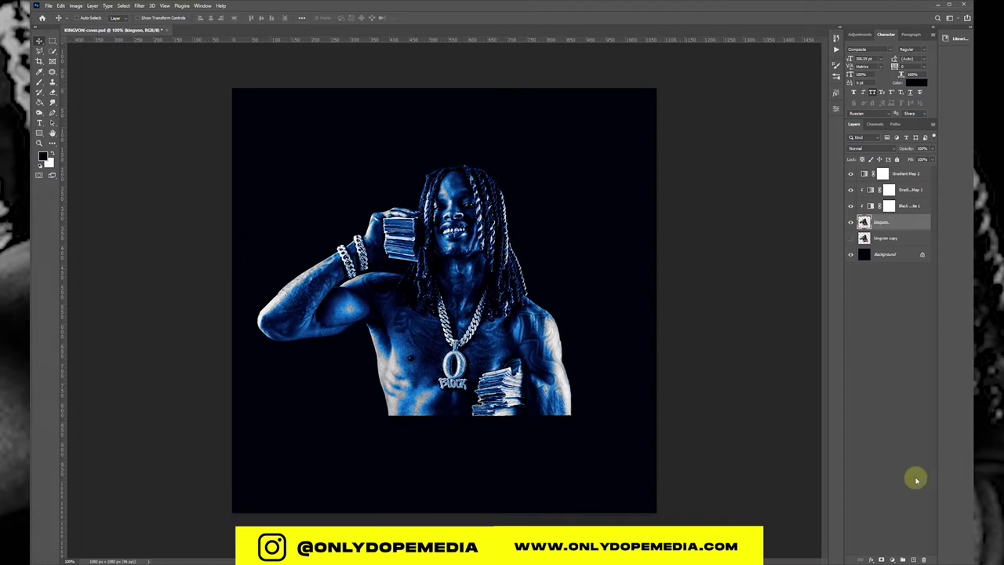
click(881, 559)
Step: Choose a Dried Blood Splatters brush at 300 px
key(b)
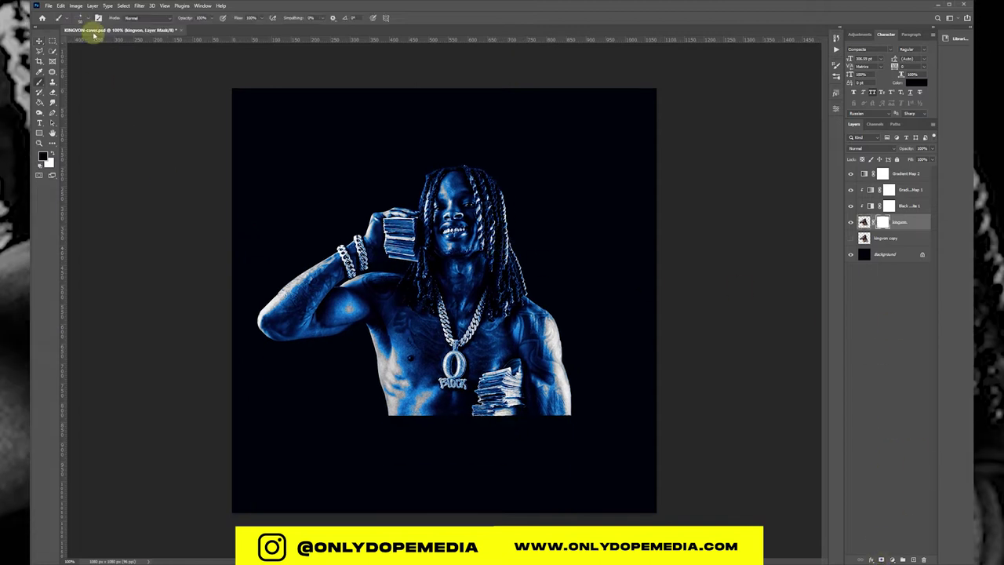
click(79, 17)
mouse_move(292, 248)
mouse_down()
mouse_move(298, 117)
mouse_move(296, 200)
mouse_up()
click(98, 271)
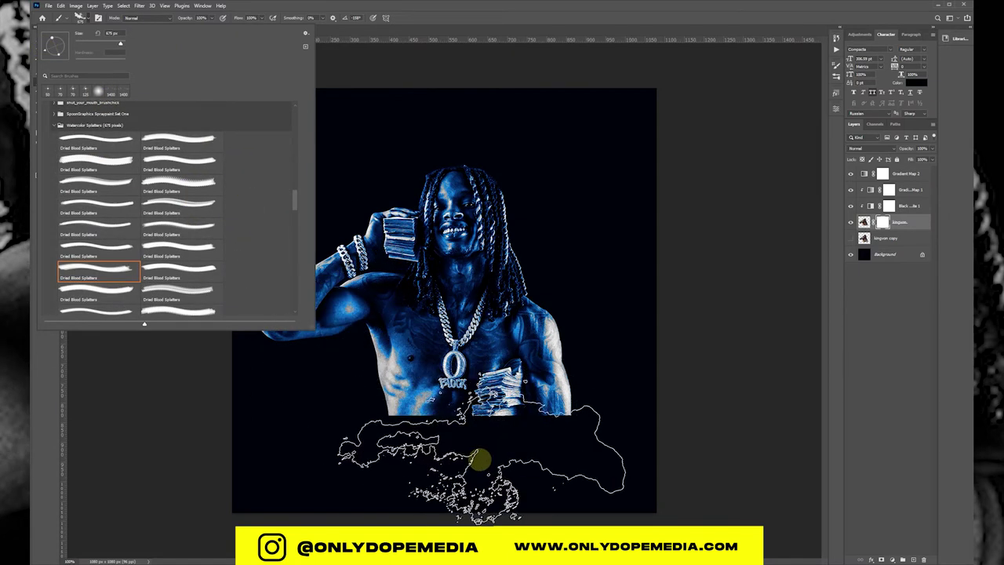
click(474, 450)
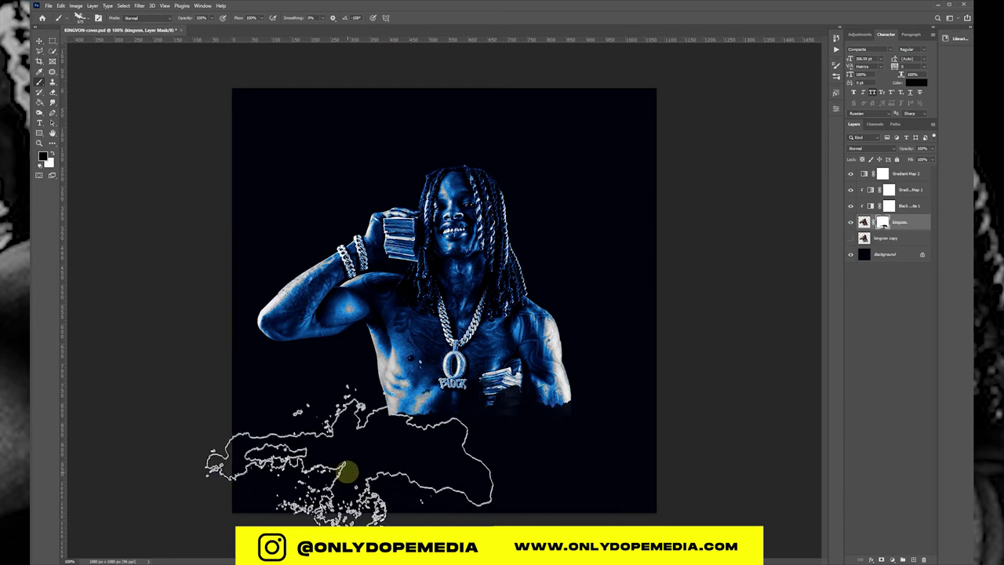
click(79, 17)
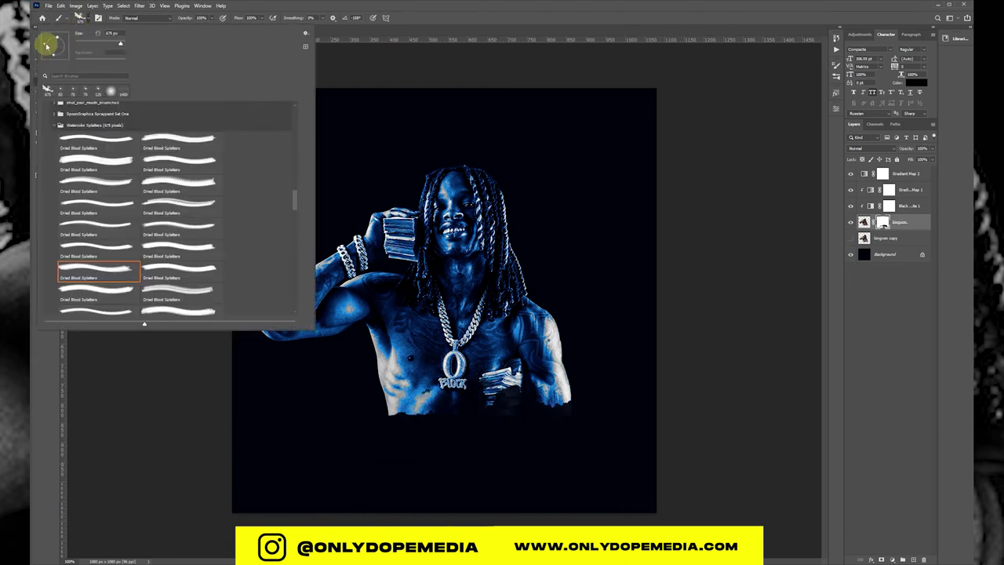
click(266, 275)
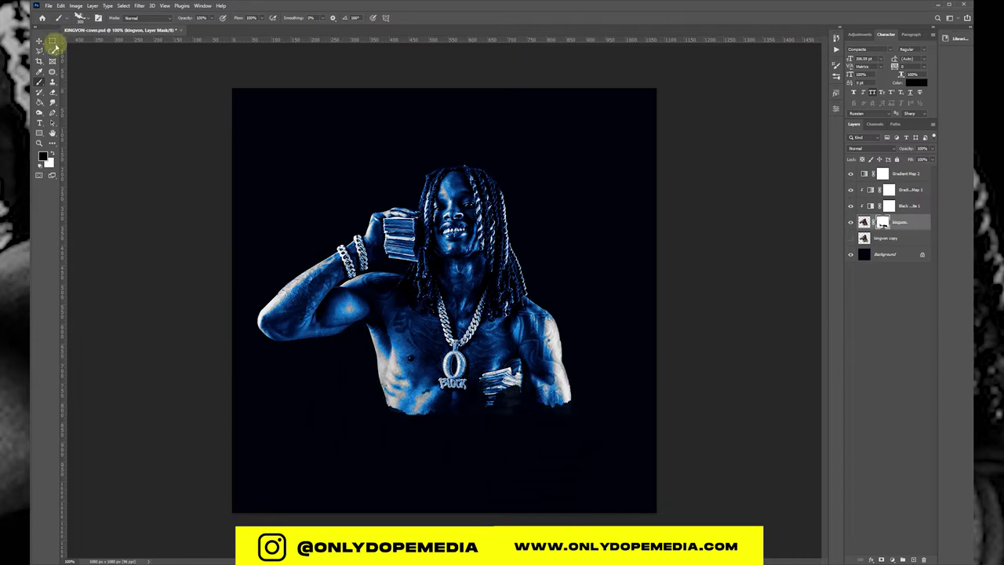
click(79, 17)
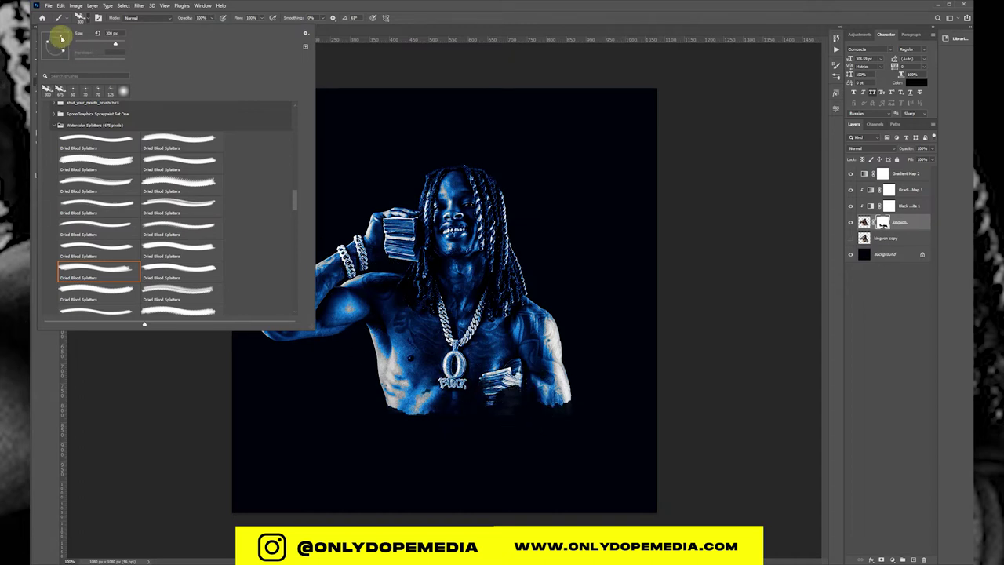
click(549, 411)
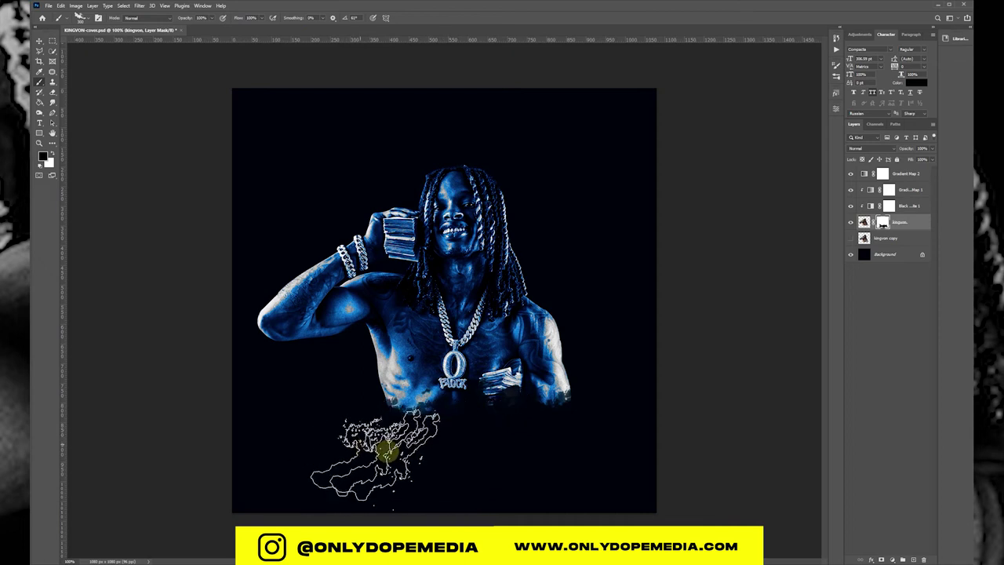
Step: Stamp splatter on the mask's bottom edge, nudge the subject right, select kingvon copy
click(387, 451)
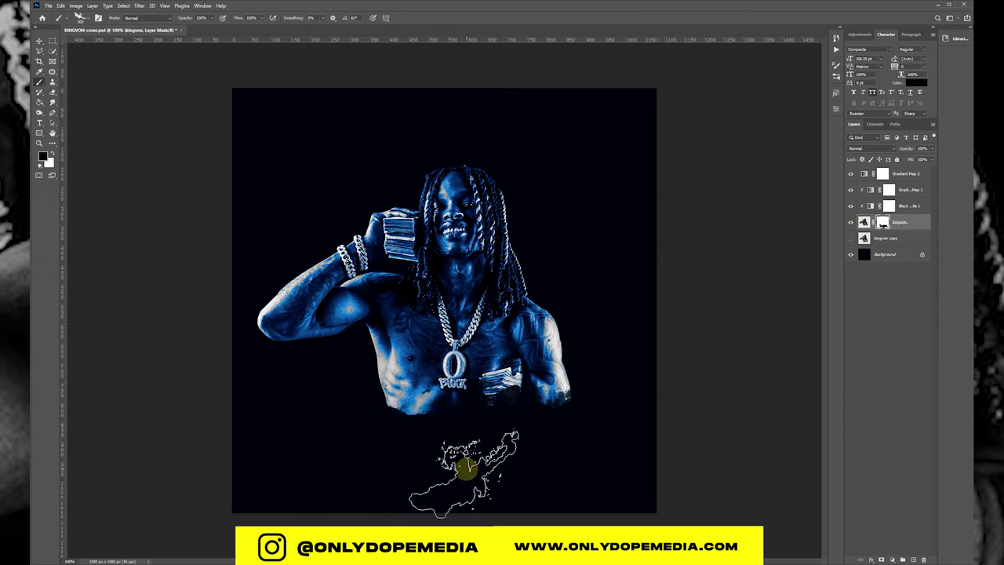
key(v)
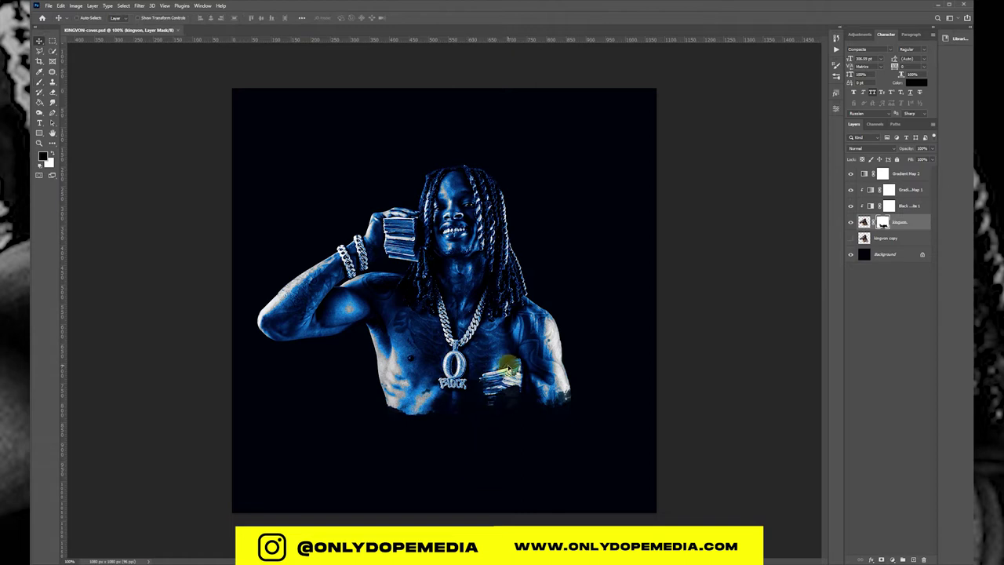
drag(520, 363, 523, 365)
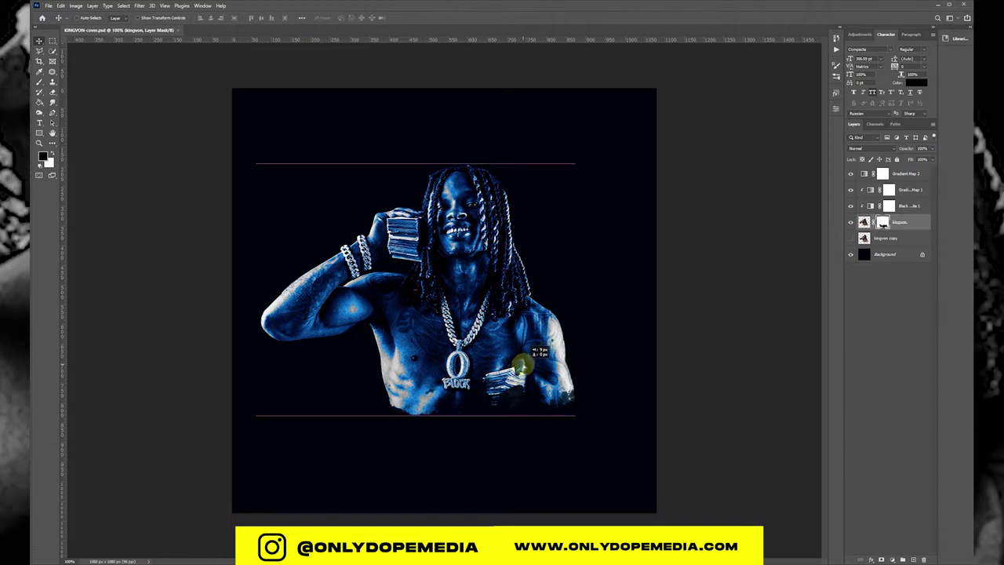
drag(525, 363, 528, 366)
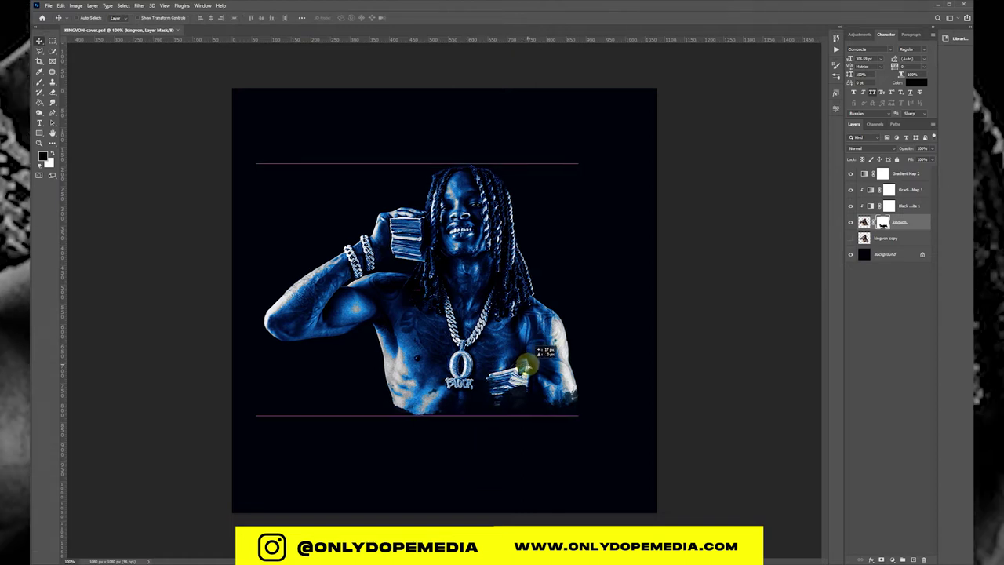
click(924, 239)
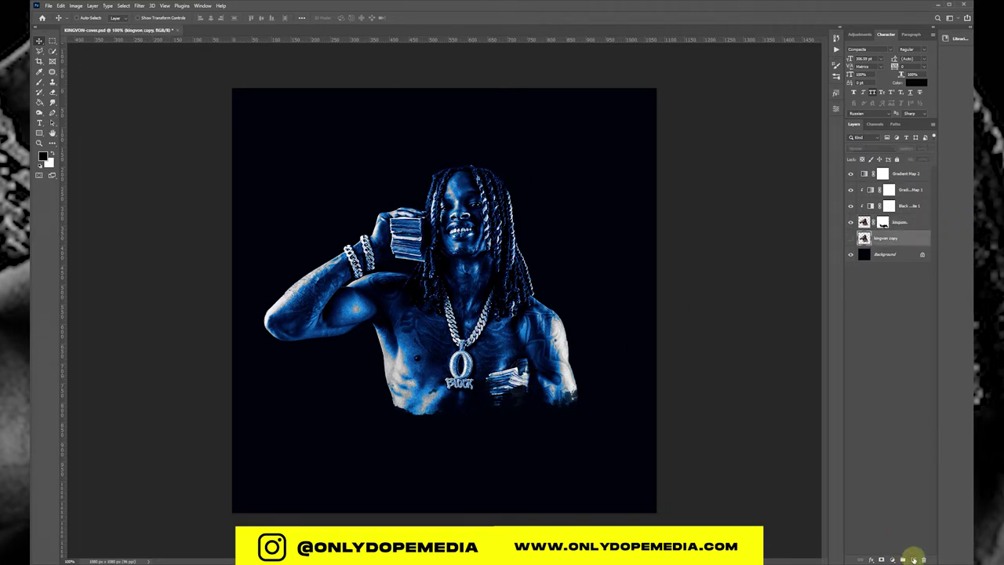
Step: Add a new layer and draw a circle behind the subject with the Ellipse Tool
click(913, 559)
click(39, 133)
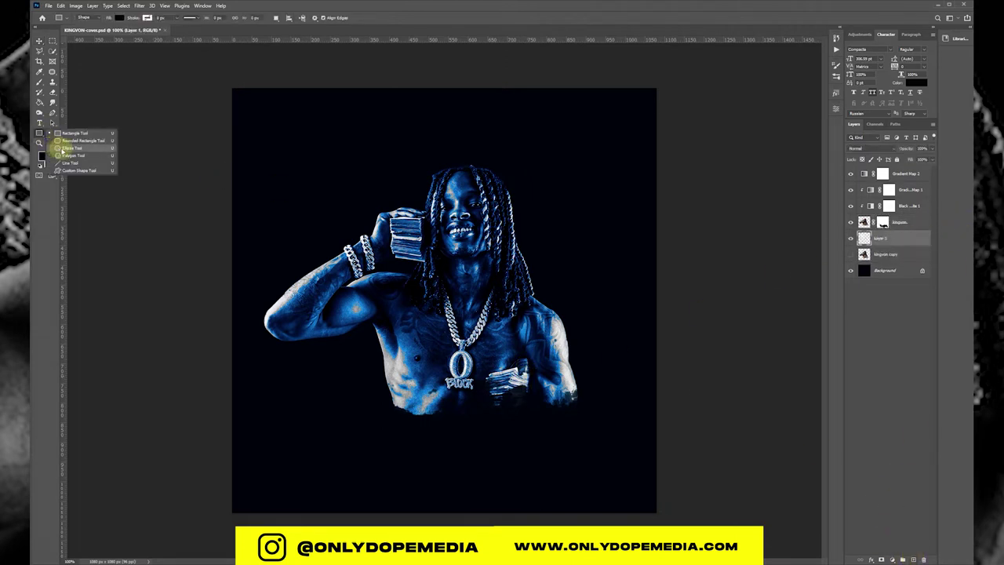
click(63, 149)
mouse_move(357, 197)
mouse_down()
mouse_move(439, 287)
mouse_move(559, 358)
mouse_move(568, 380)
mouse_up()
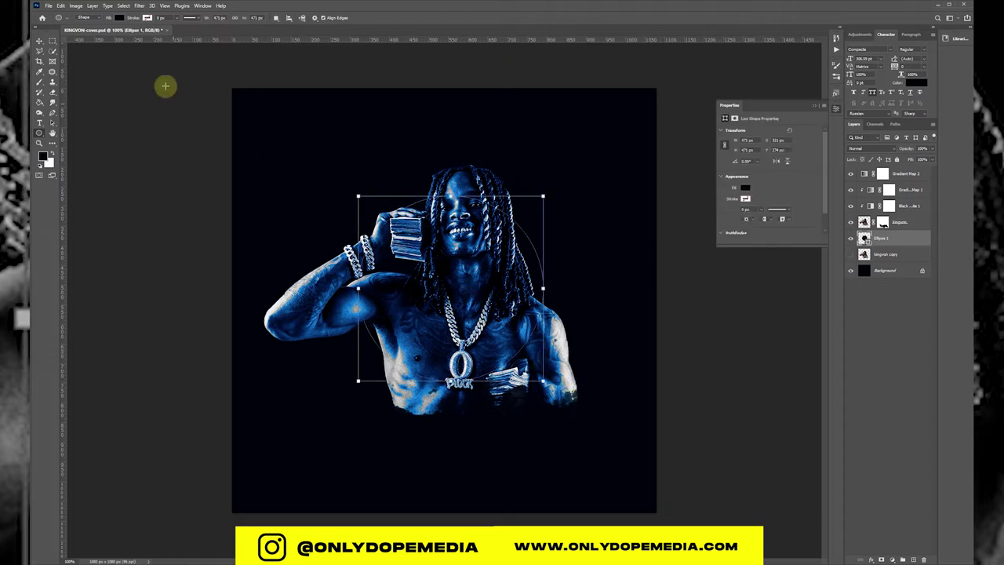
Step: Fill the circle with blue #1c8ede
click(117, 17)
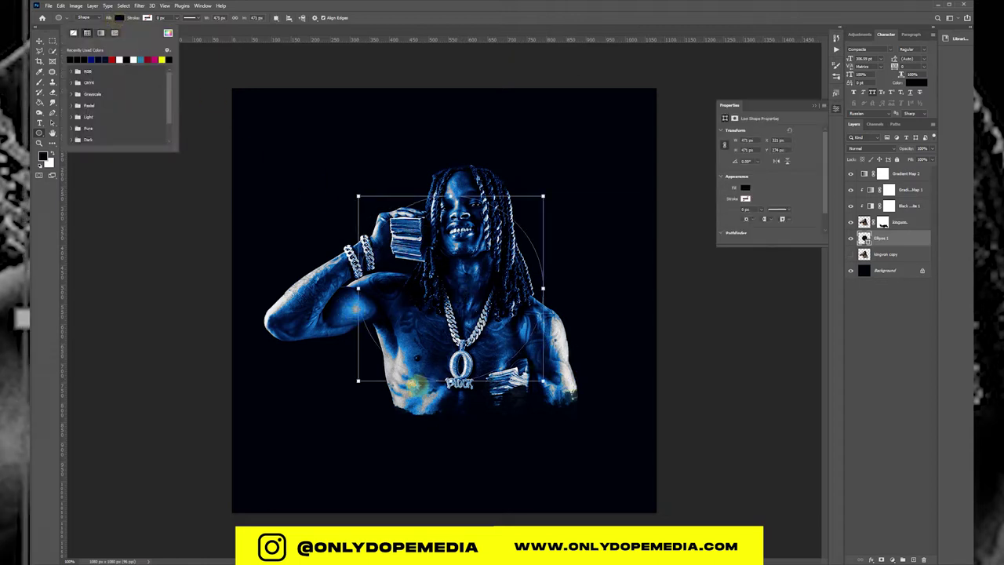
click(414, 388)
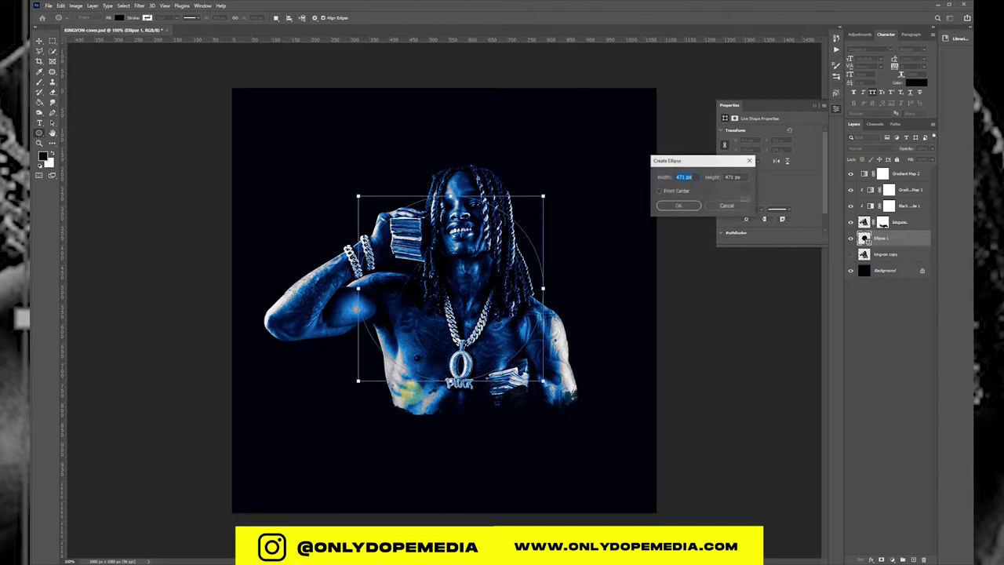
click(712, 206)
click(747, 189)
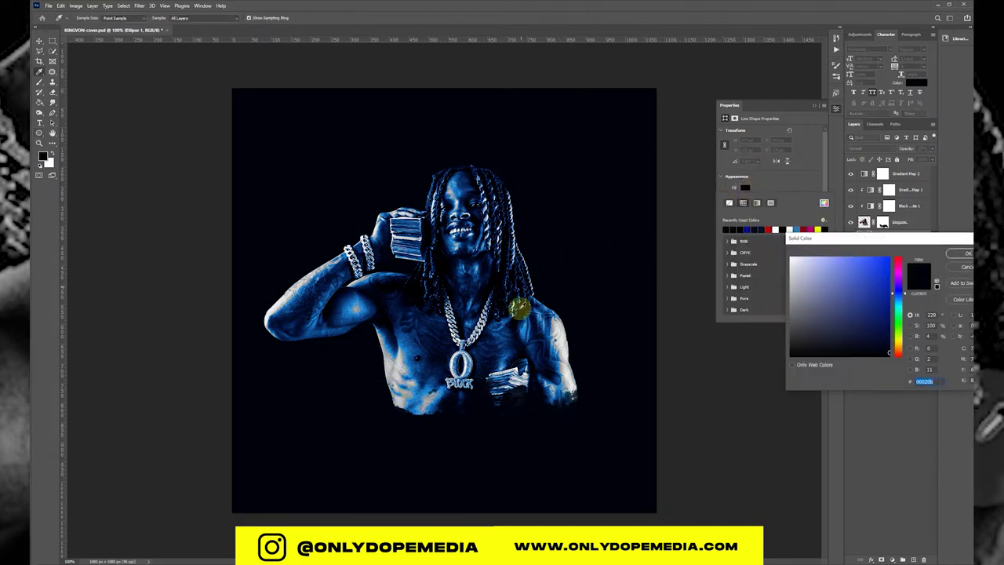
click(526, 323)
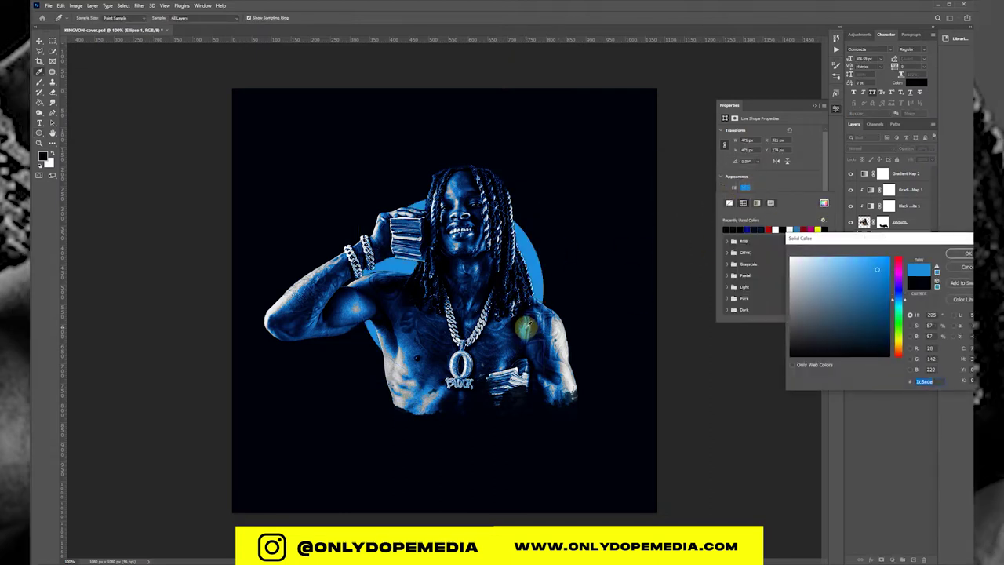
click(960, 252)
click(818, 103)
click(813, 105)
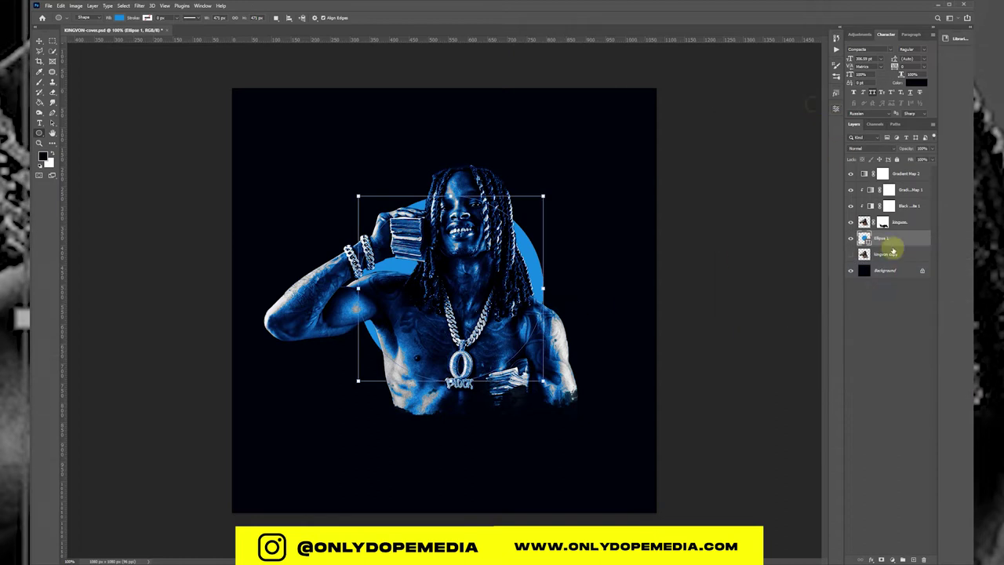
Step: Move the blue circle up and right, then undo the move
right_click(902, 240)
click(926, 354)
key(v)
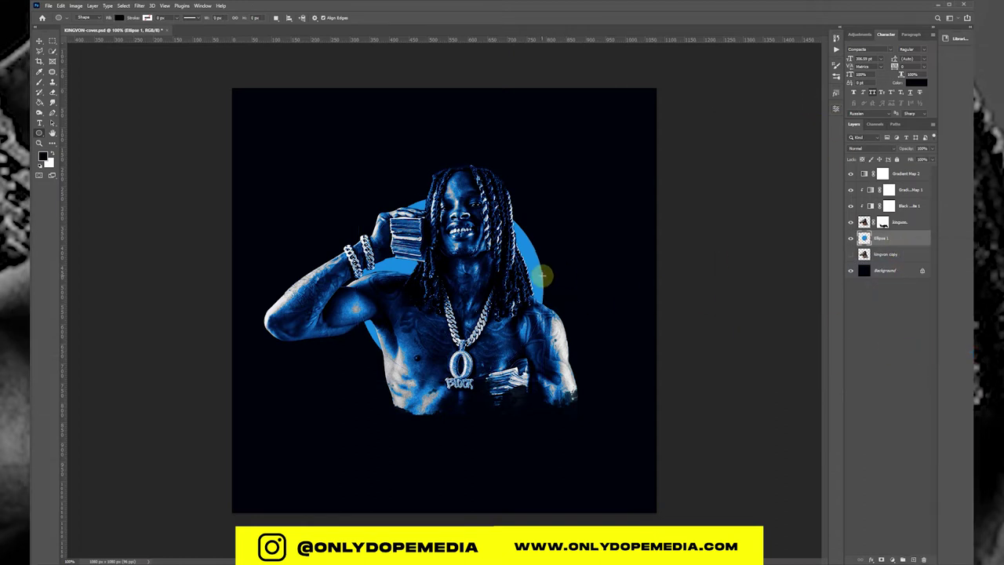
drag(498, 266, 507, 264)
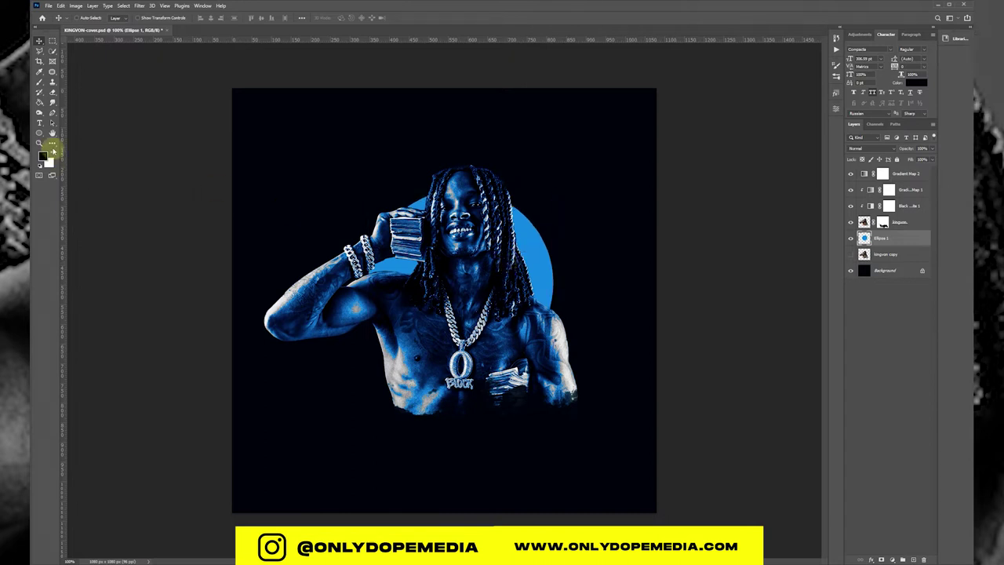
key(ctrl+z)
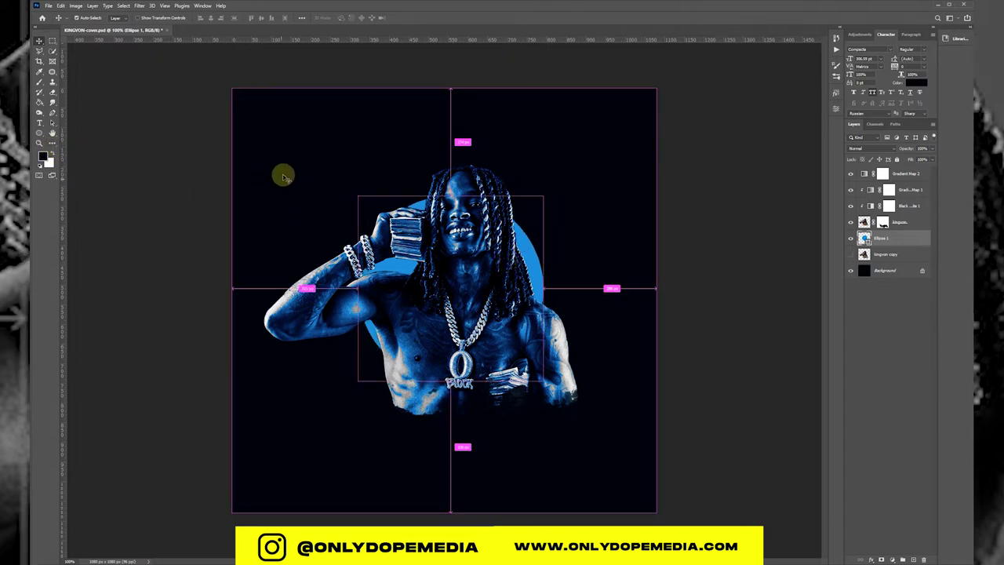
Step: Set the circle to no fill with a roughly 6 px blue stroke
click(39, 133)
click(116, 18)
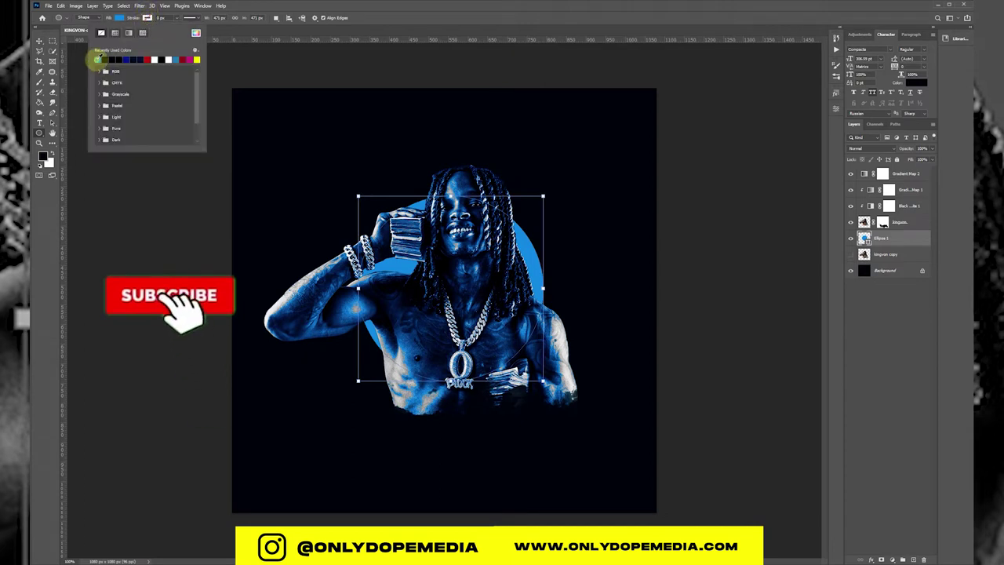
click(116, 16)
click(75, 36)
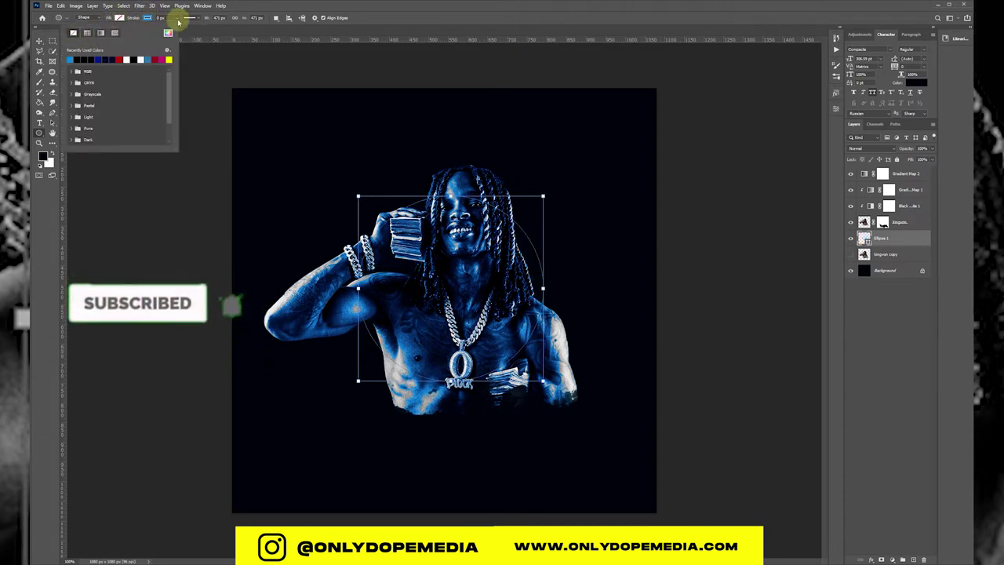
click(178, 29)
drag(177, 29, 182, 28)
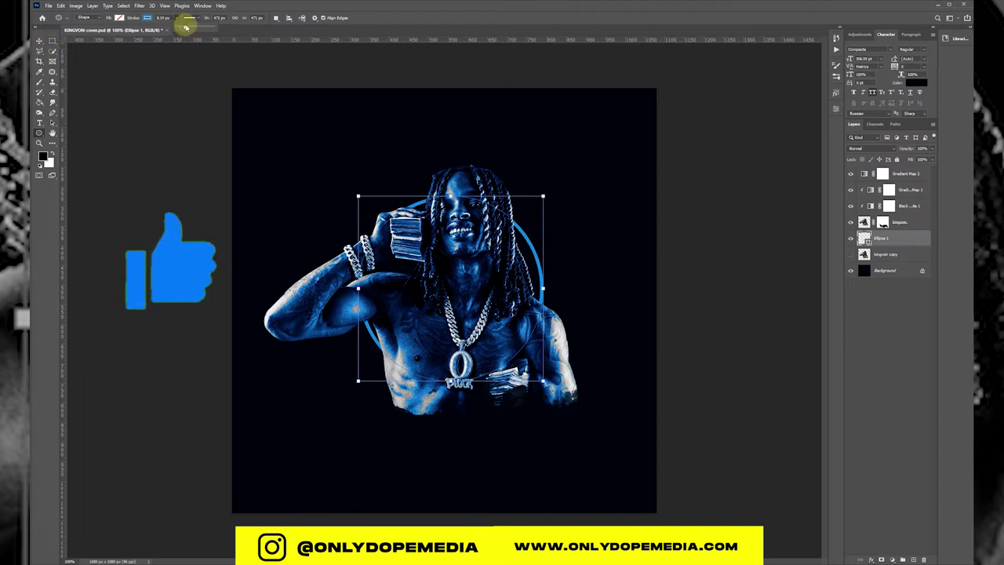
click(39, 40)
Step: Move the blue ring up and right behind the subject's head
right_click(913, 242)
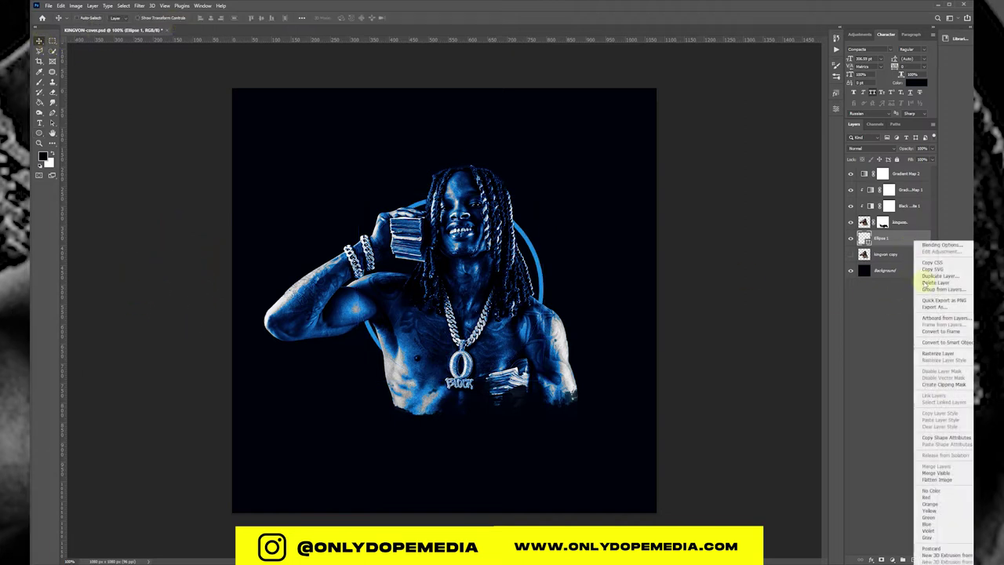
click(937, 354)
drag(464, 336, 486, 318)
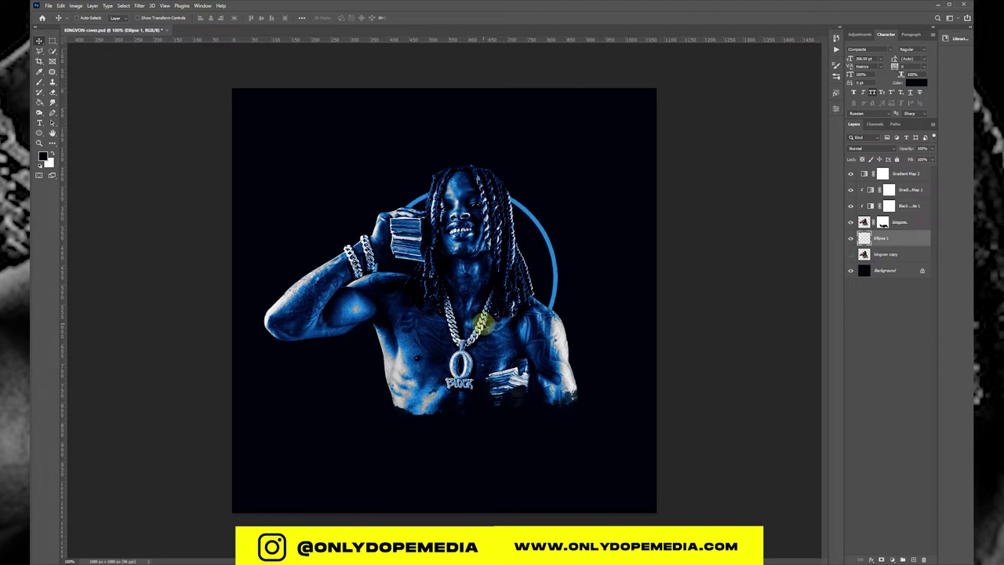
Step: Add an Outer Glow in a lightened sampled blue with Spread 0
double_click(916, 237)
drag(635, 217, 682, 230)
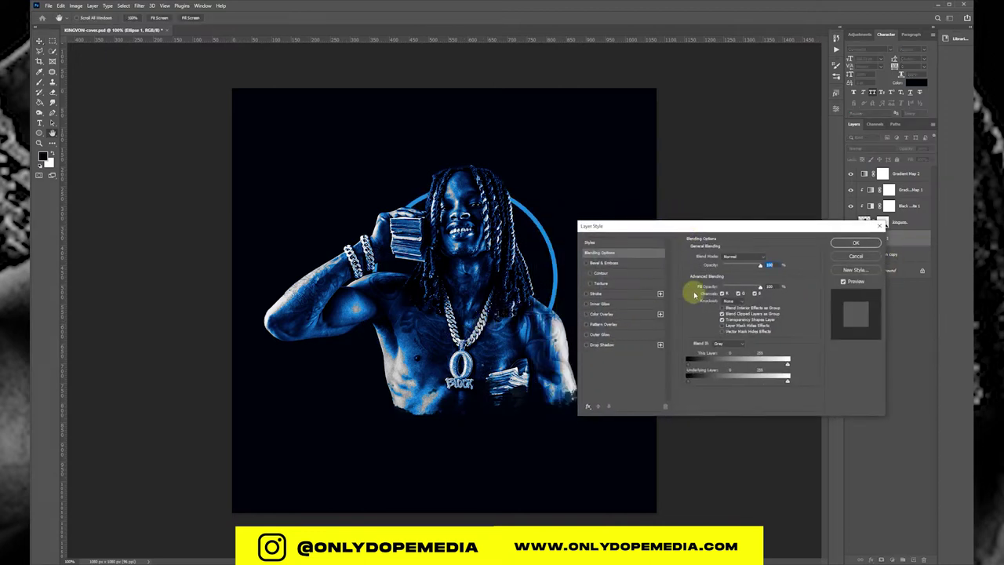
click(596, 335)
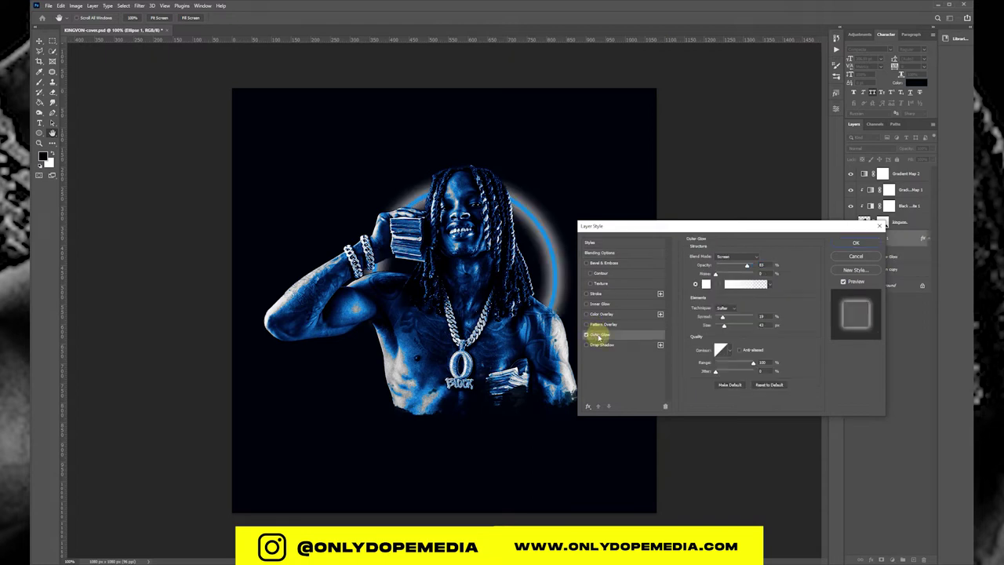
click(705, 283)
click(451, 196)
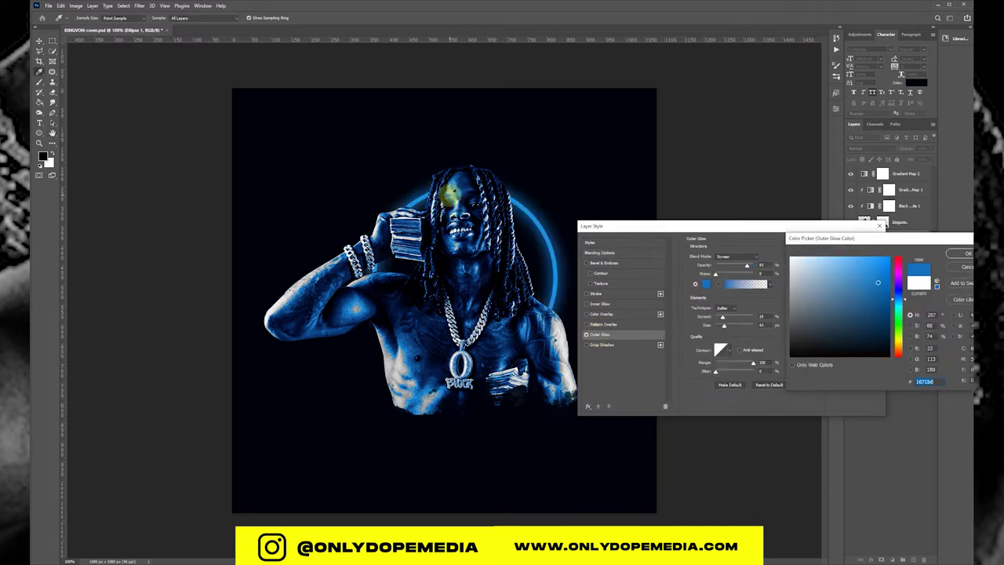
mouse_move(867, 268)
mouse_down()
mouse_move(841, 259)
mouse_move(850, 269)
mouse_up()
click(965, 260)
drag(722, 317, 723, 322)
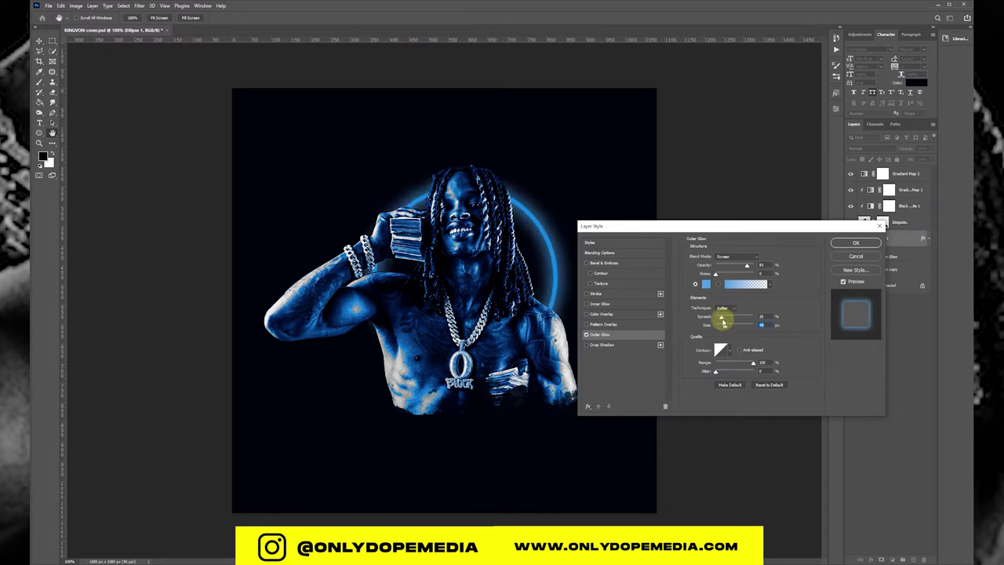
Step: Add an Inner Glow in Normal mode at 100% opacity using a sampled blue
click(601, 304)
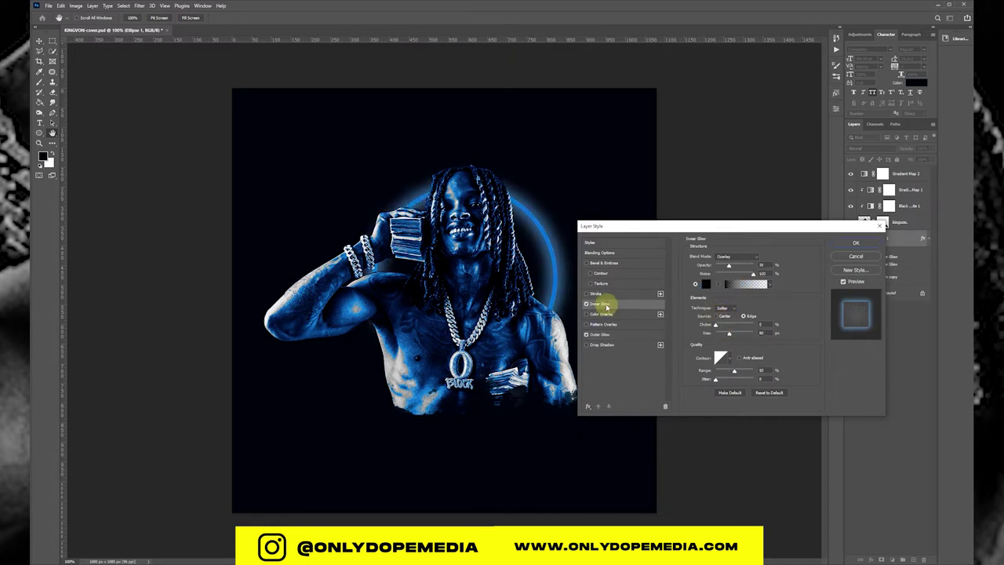
mouse_move(729, 267)
mouse_down()
mouse_move(755, 263)
mouse_move(686, 270)
mouse_up()
click(722, 257)
click(721, 262)
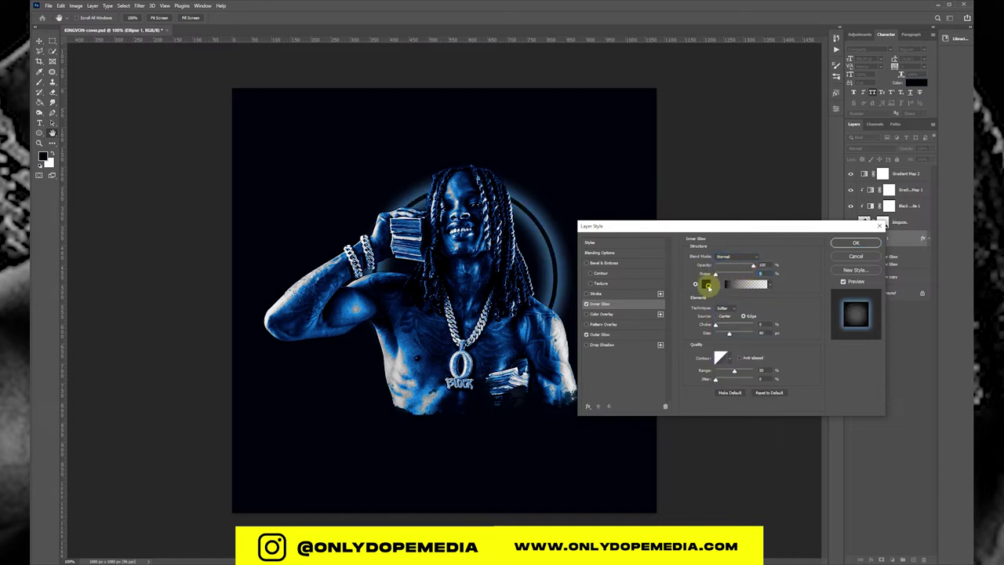
click(706, 283)
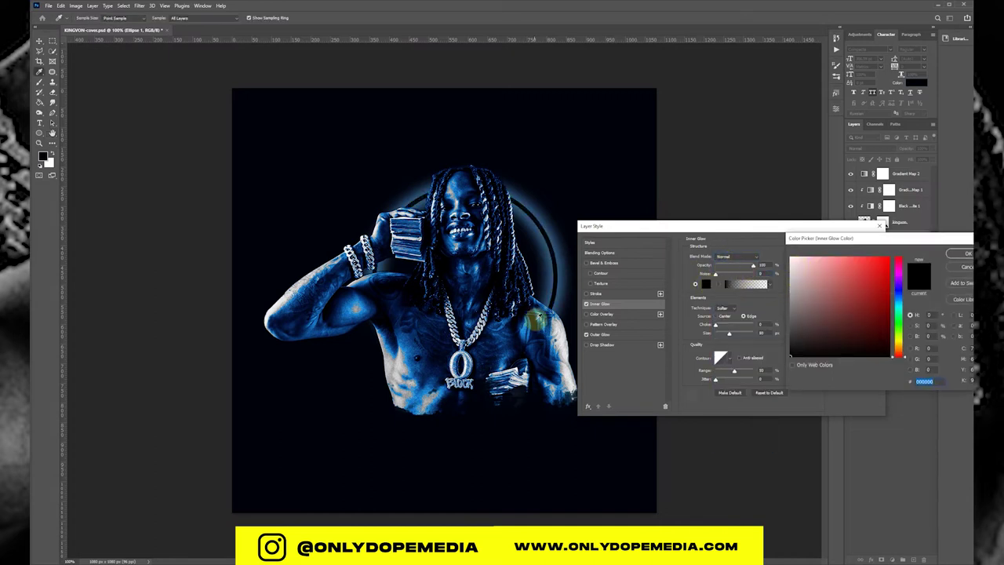
click(420, 399)
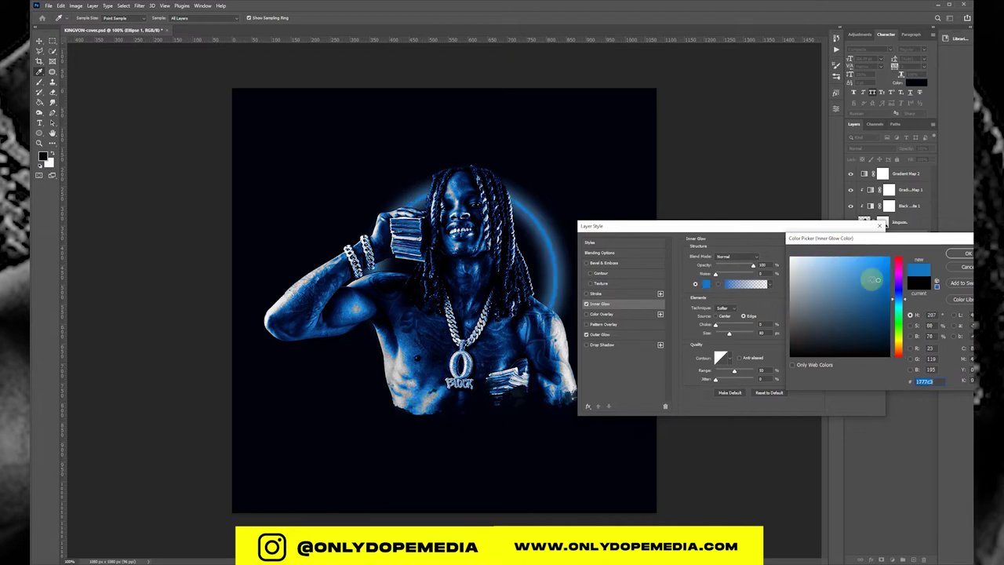
drag(873, 280, 844, 255)
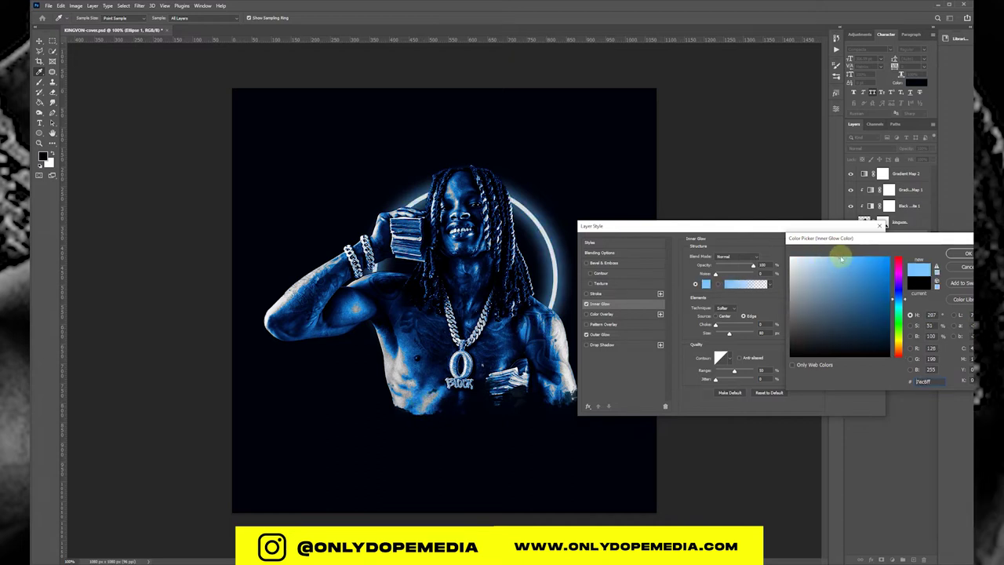
click(962, 253)
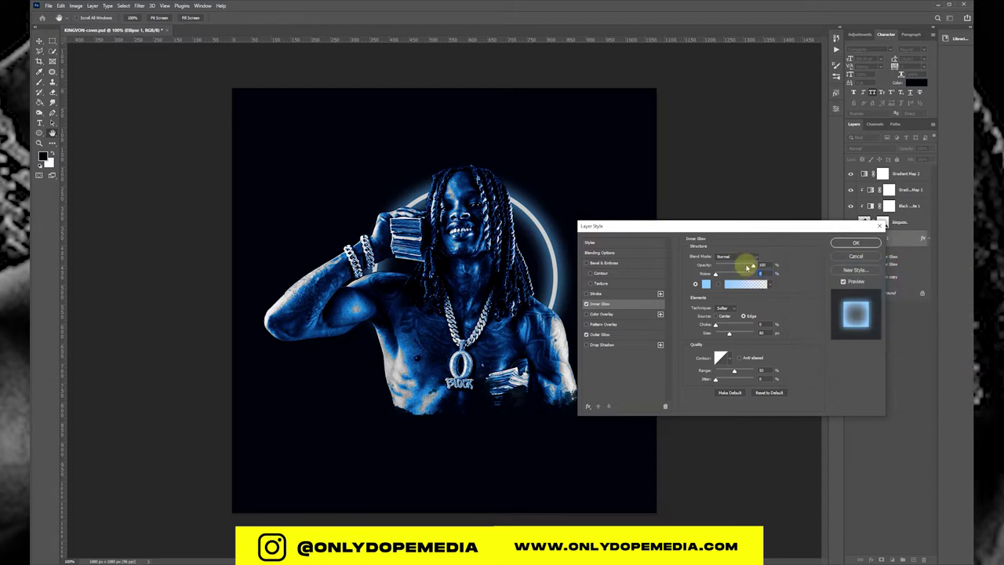
Step: Set the inner glow Range to 100, shrink its size, darken it to deep blue, and apply
drag(736, 371, 753, 370)
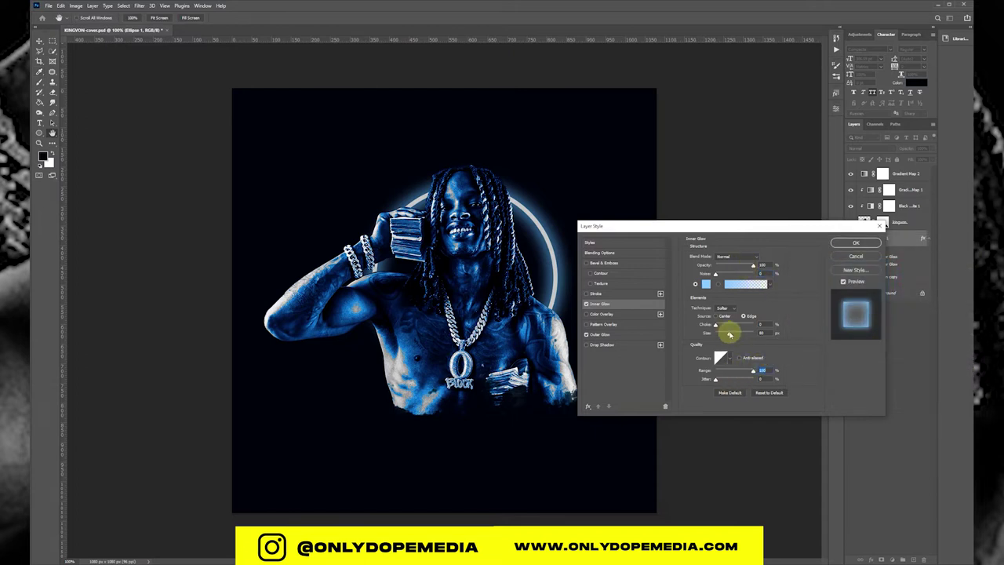
drag(728, 332, 716, 335)
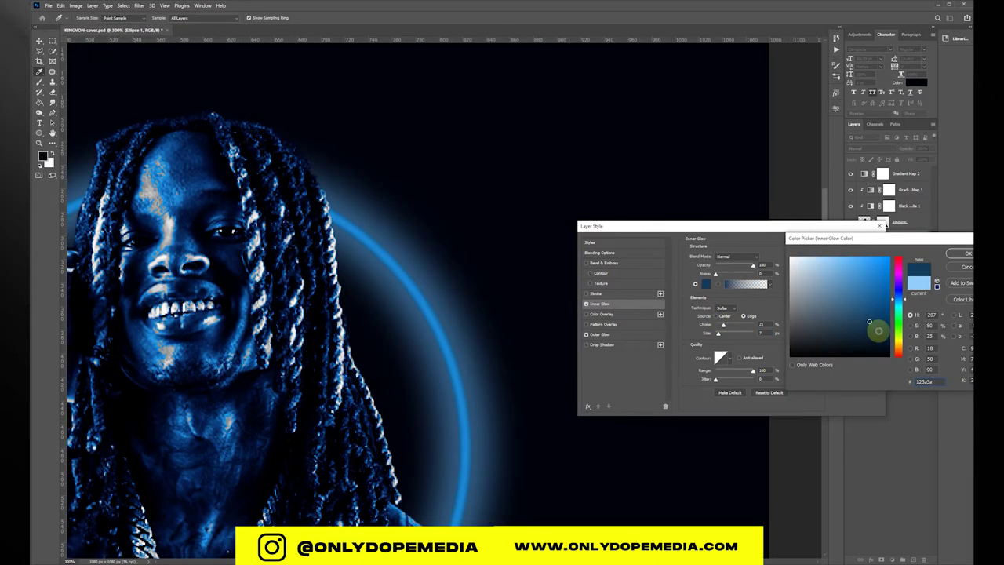
drag(878, 330, 882, 309)
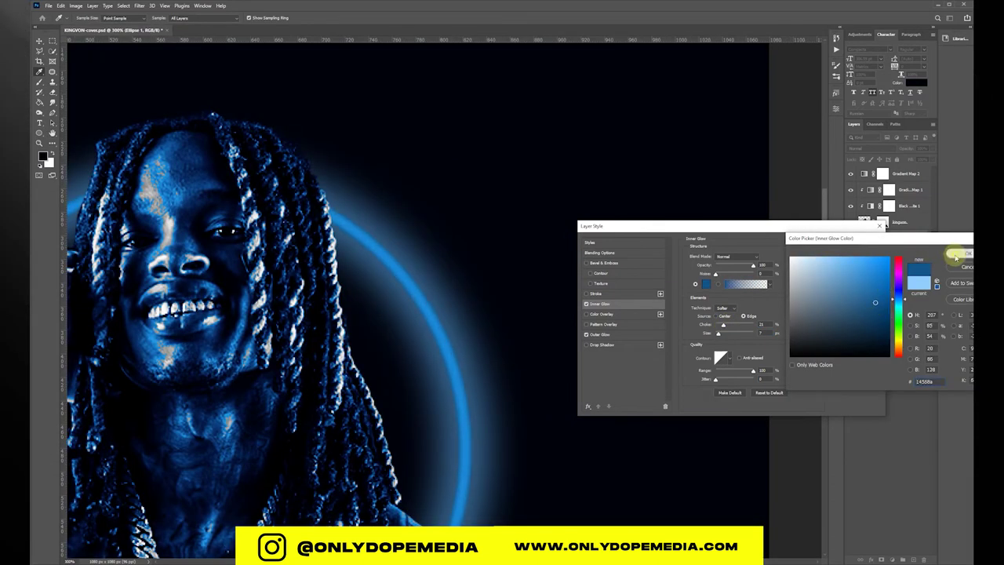
click(955, 256)
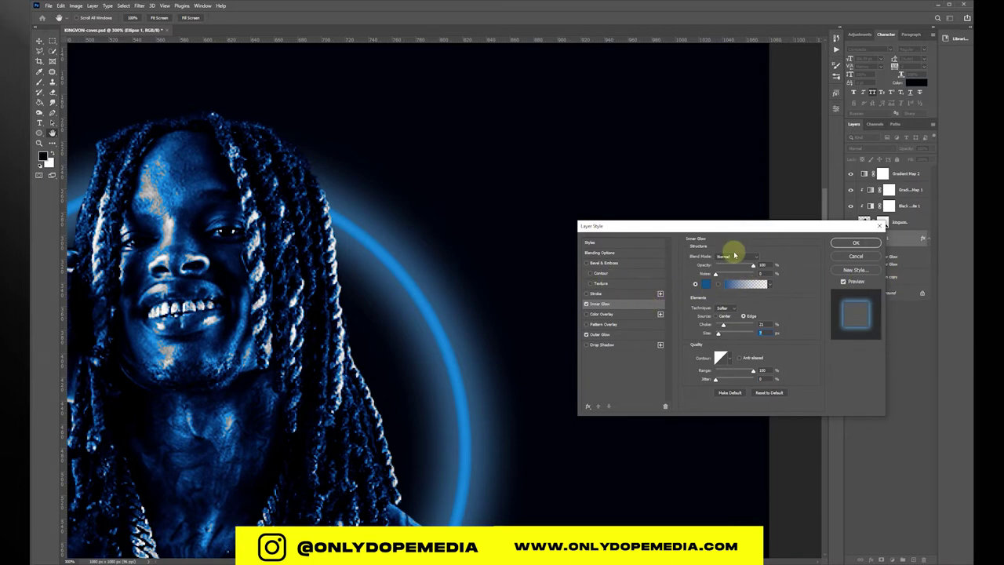
click(856, 242)
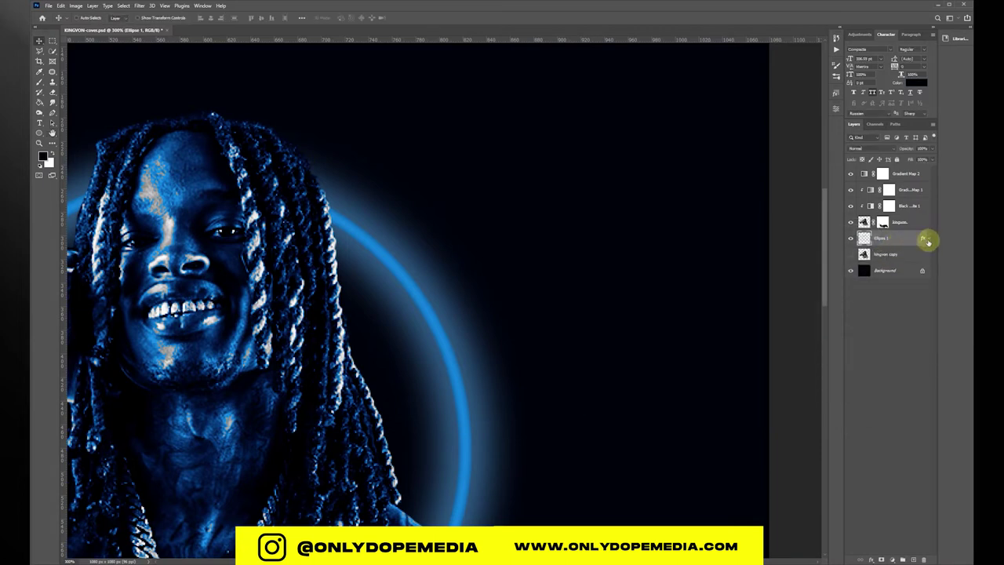
Step: Rasterize the Ellipse 1 layer style and soften the ring with Gaussian Blur
key(ctrl+1)
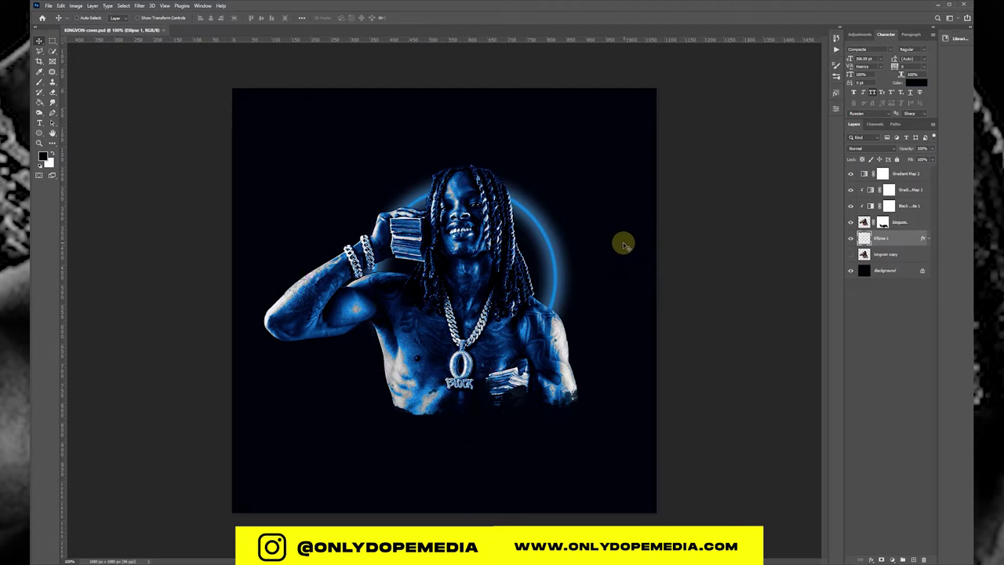
right_click(902, 235)
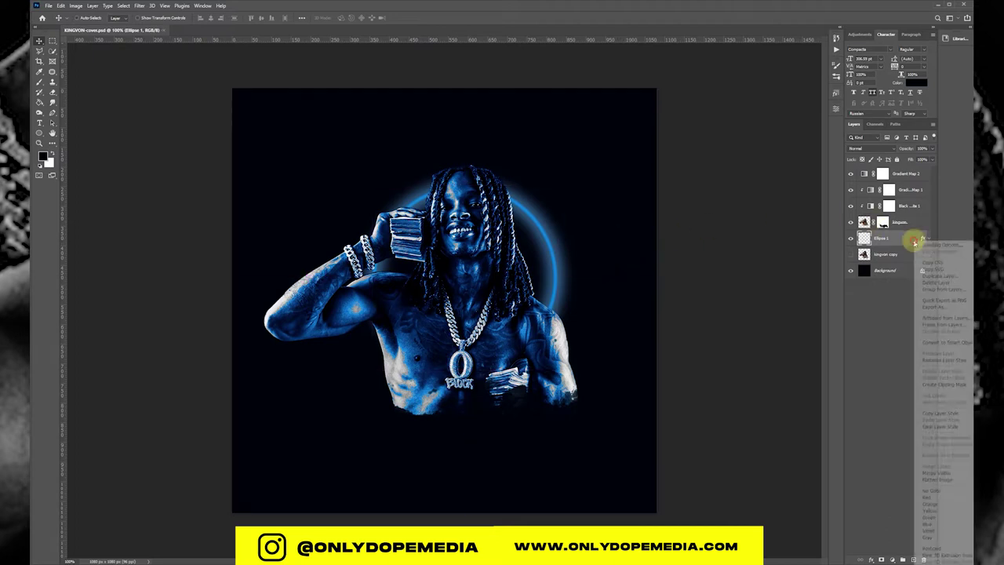
click(932, 362)
click(139, 5)
click(161, 16)
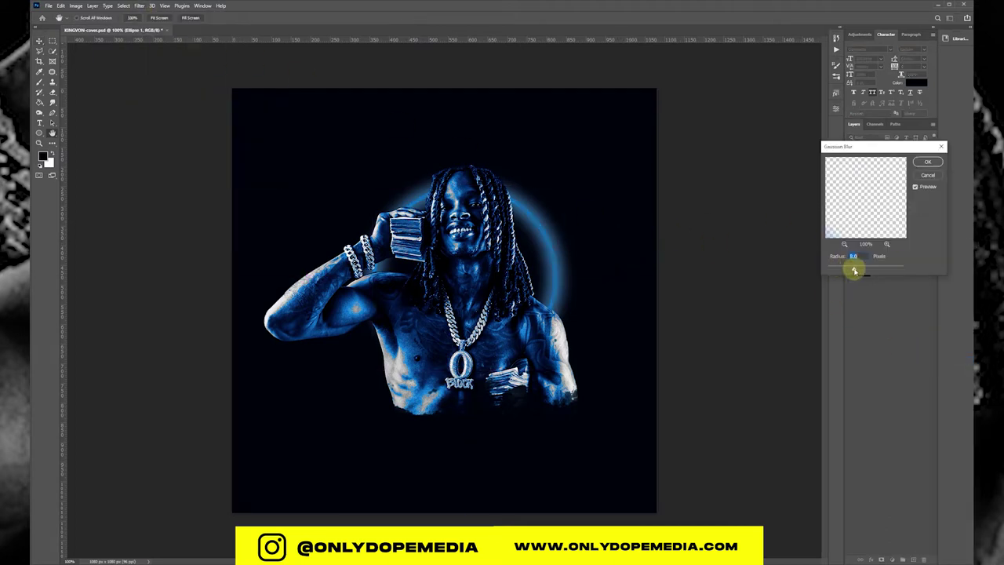
key(Return)
Step: Add a Solid Color fill layer in a rich sky blue above the top adjustment layer
click(906, 176)
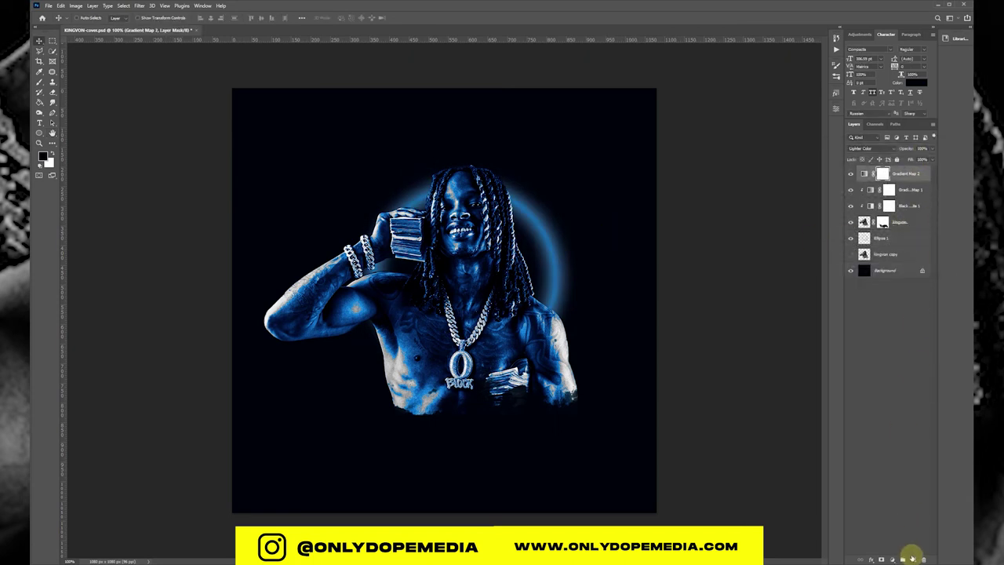
click(891, 558)
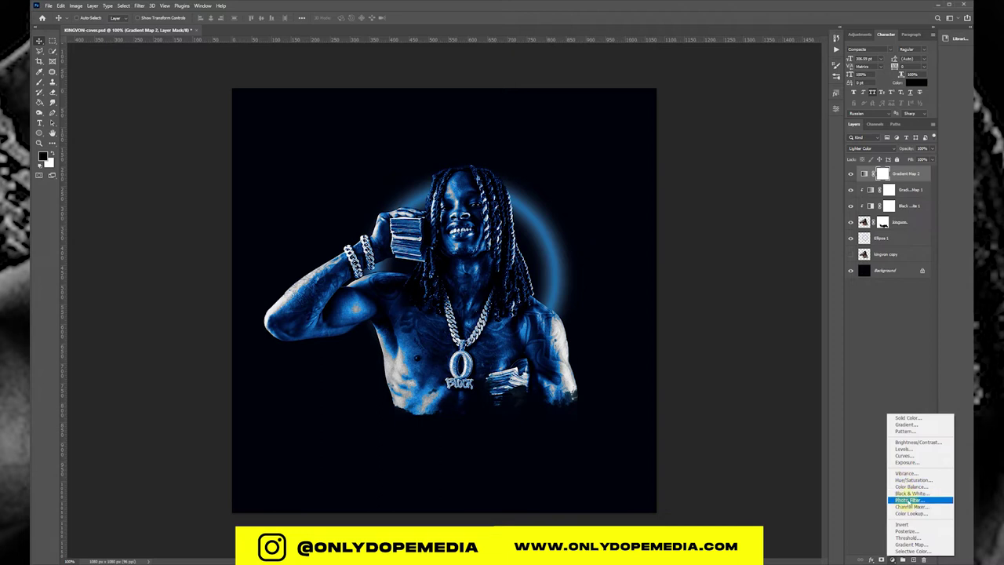
click(910, 417)
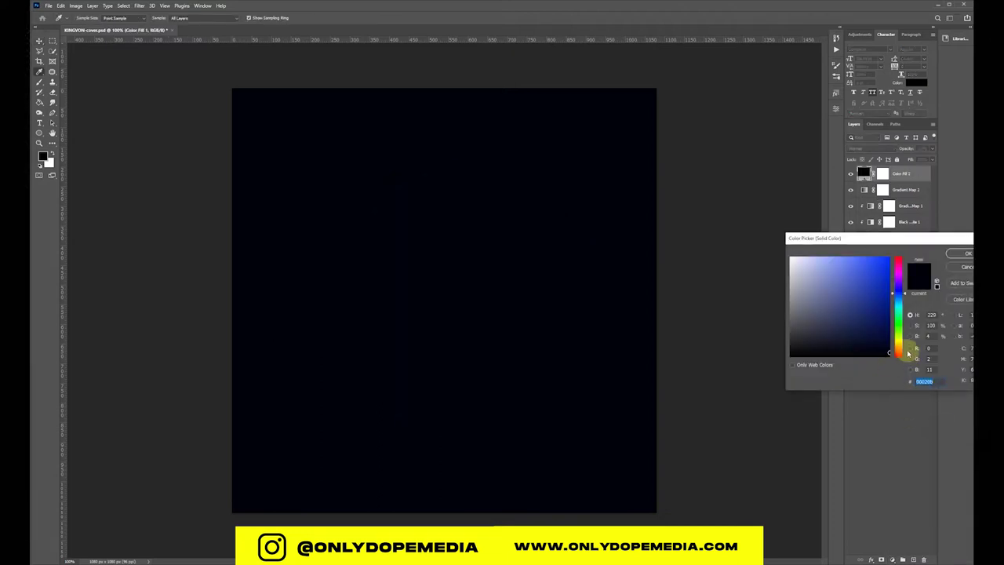
drag(847, 262, 849, 250)
drag(898, 292, 904, 301)
click(857, 255)
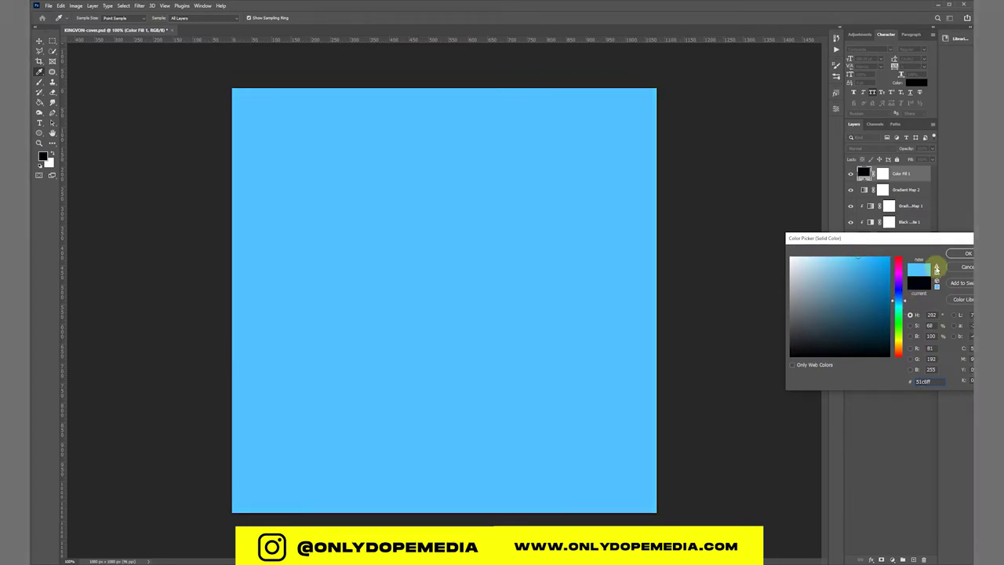
click(956, 253)
Step: Invert the fill mask and set up a white Soft Round brush at 85% opacity
click(883, 173)
key(ctrl+i)
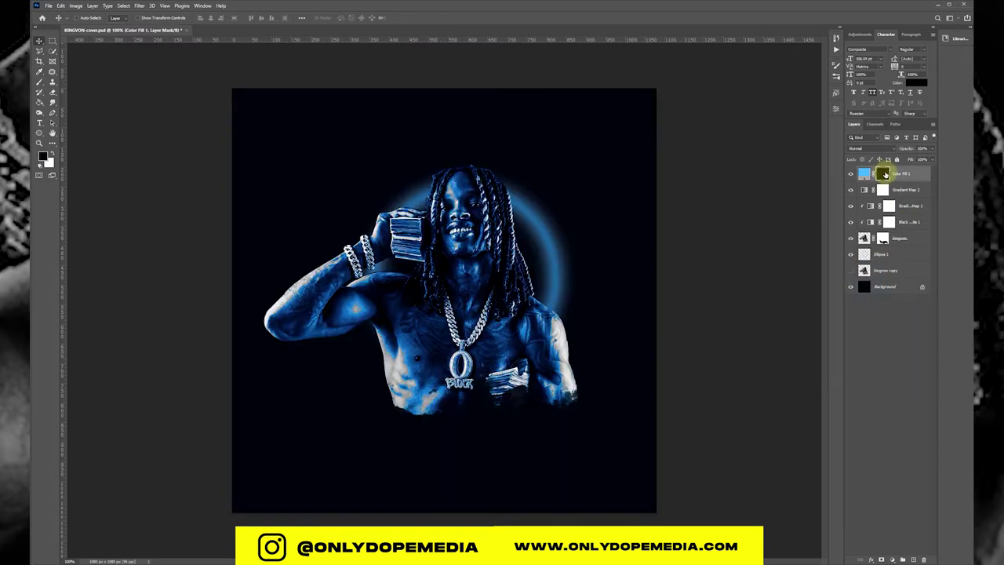
click(39, 82)
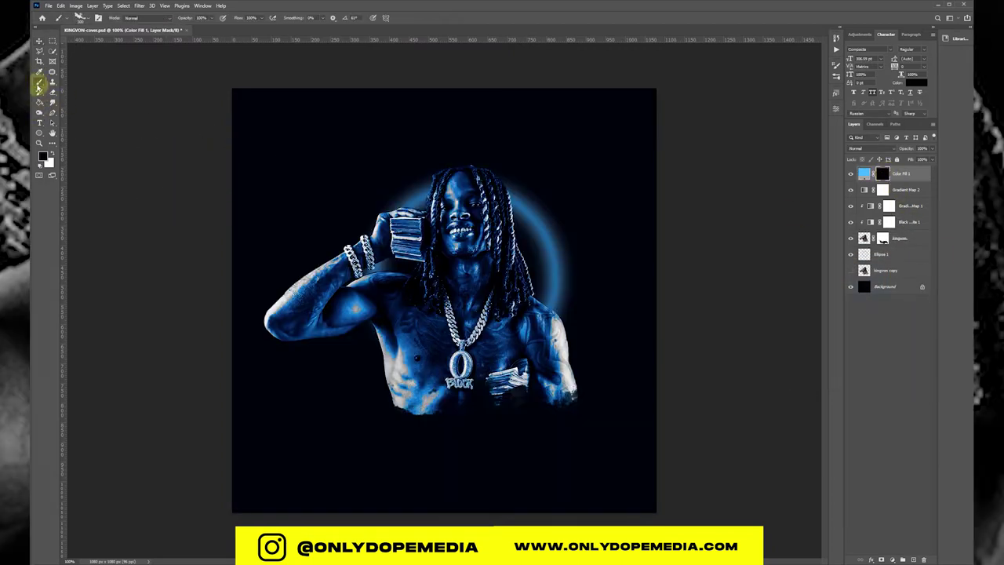
click(78, 17)
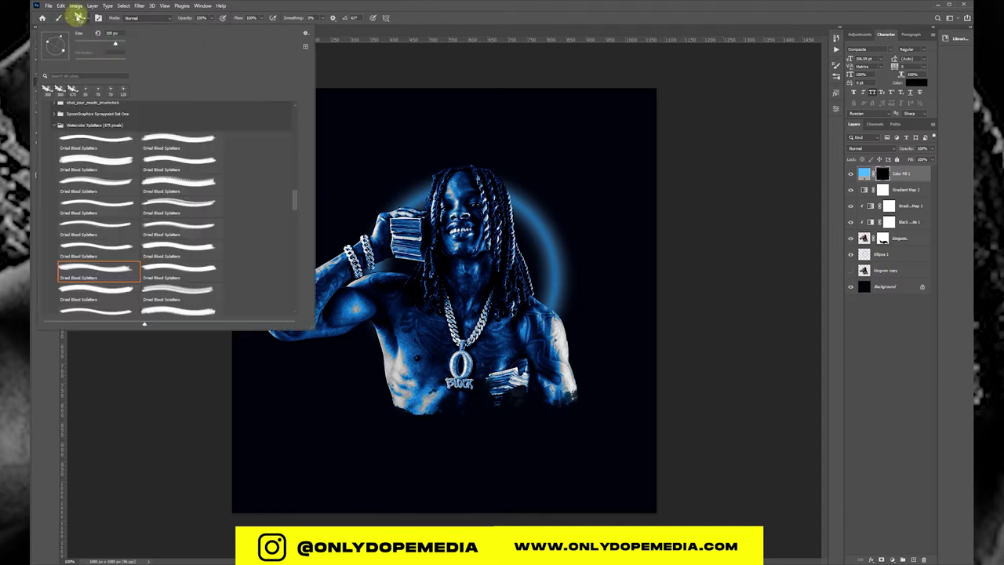
scroll(290, 187, down, 3)
scroll(290, 116, up, 10)
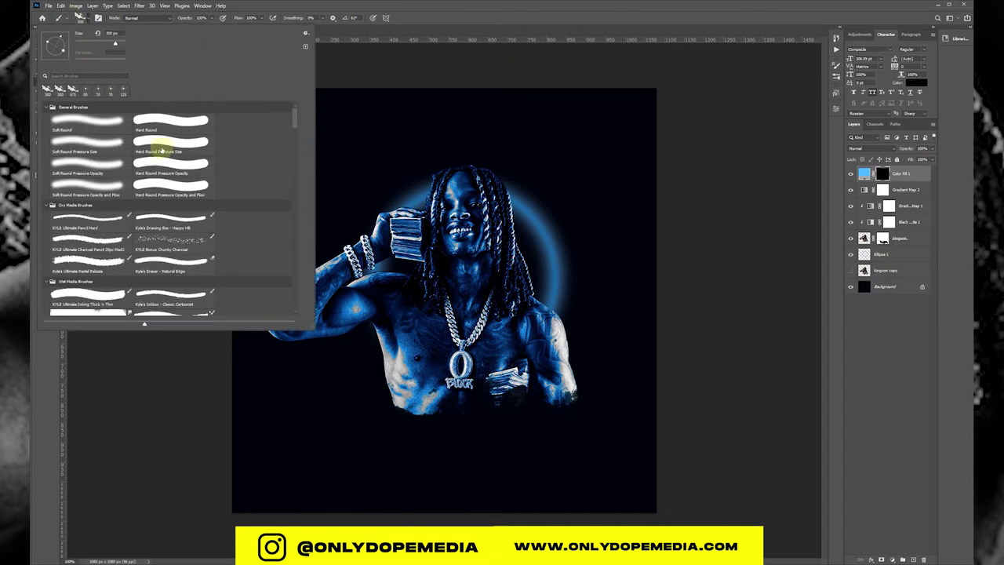
double_click(98, 132)
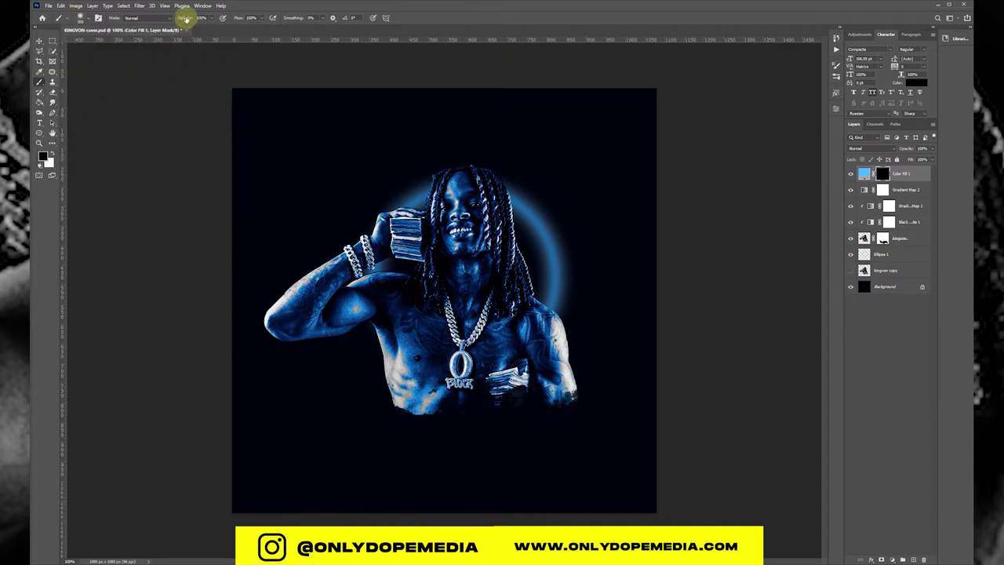
text(85)
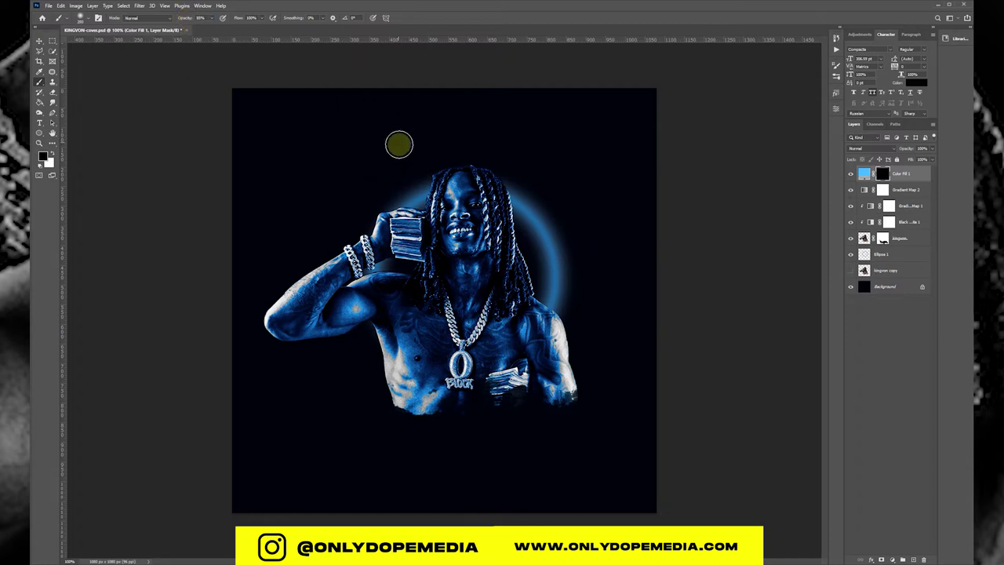
click(558, 320)
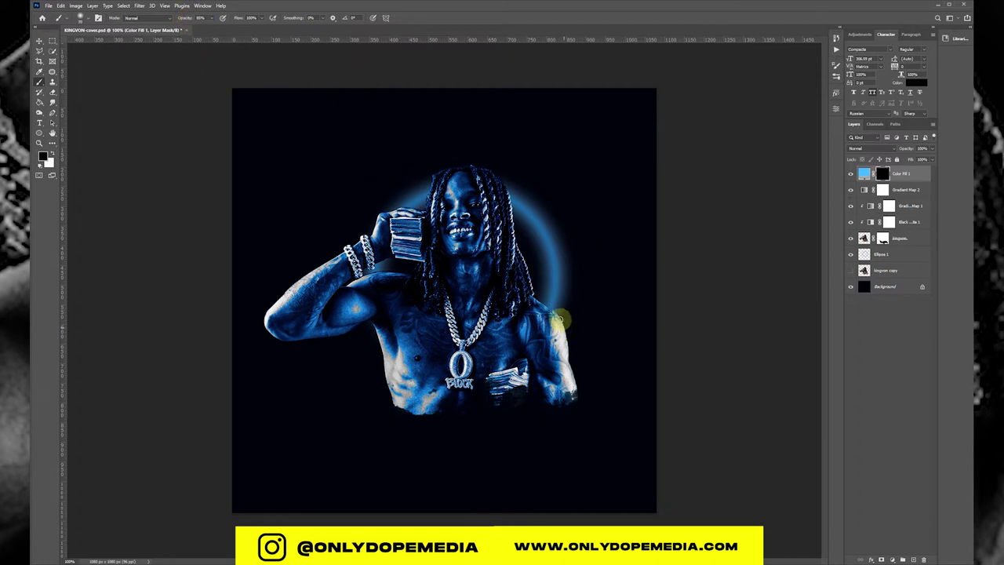
click(52, 153)
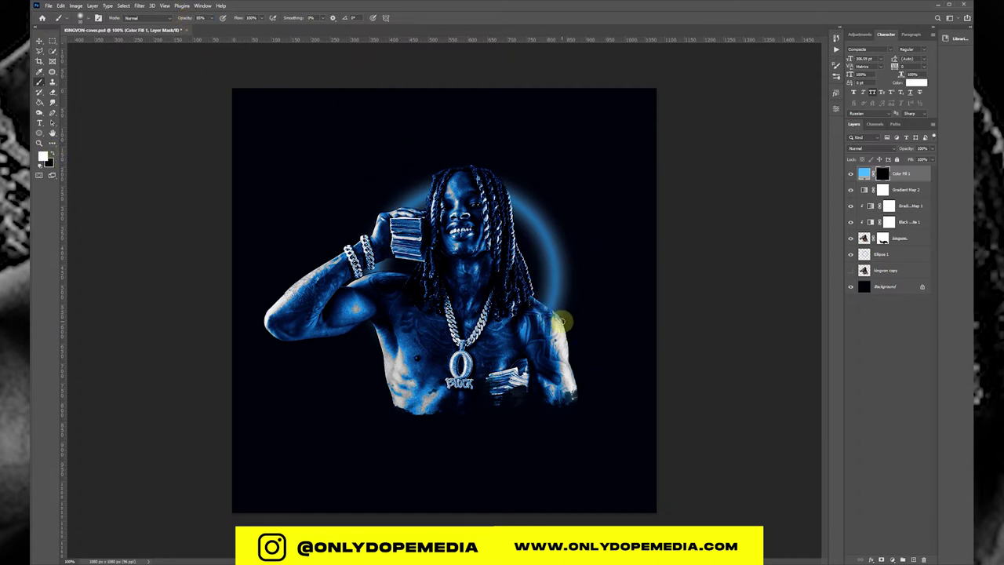
Step: Paint blue rim light on the mask along the shoulder and top of the hair
drag(541, 303, 558, 318)
drag(577, 344, 524, 275)
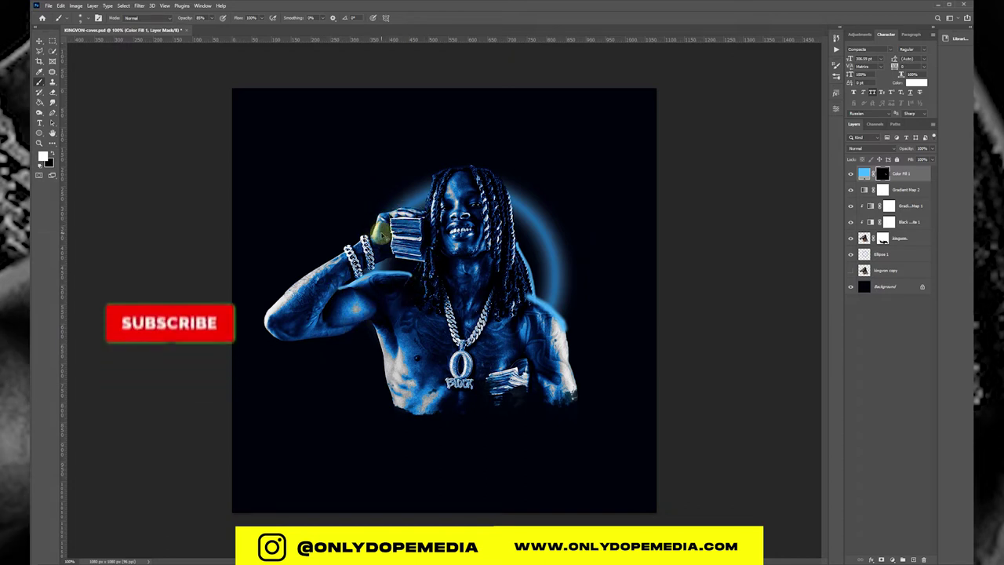
key(ctrl+plus)
key(ctrl+plus)
scroll(381, 228, up, 3)
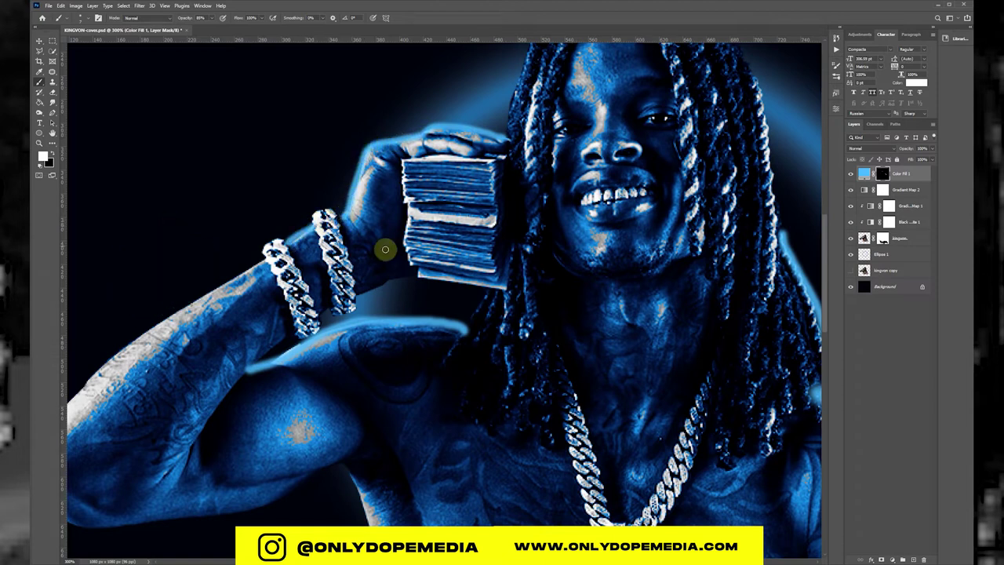
scroll(553, 220, up, 2)
scroll(549, 290, up, 5)
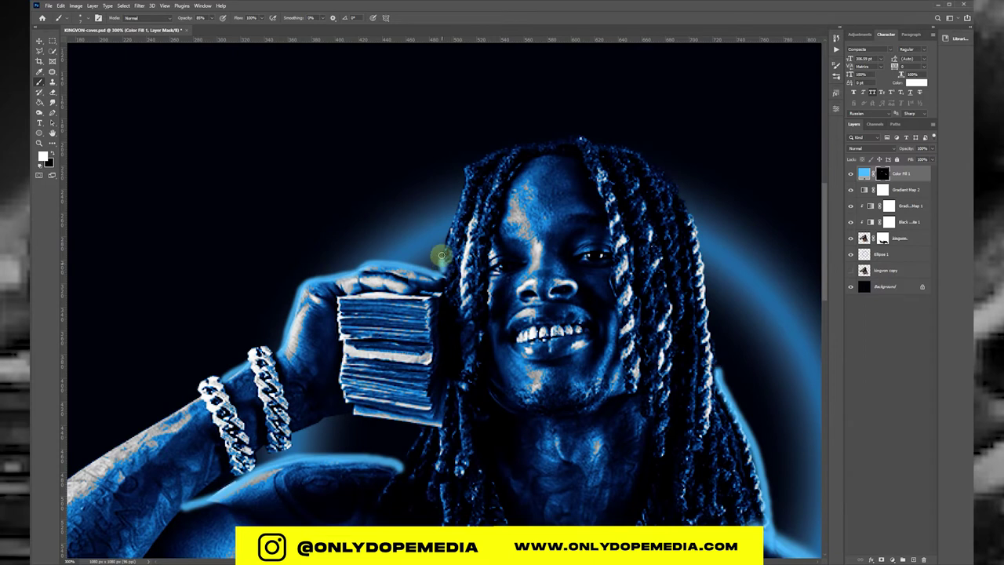
mouse_move(468, 167)
mouse_down()
mouse_move(540, 141)
mouse_move(558, 148)
mouse_up()
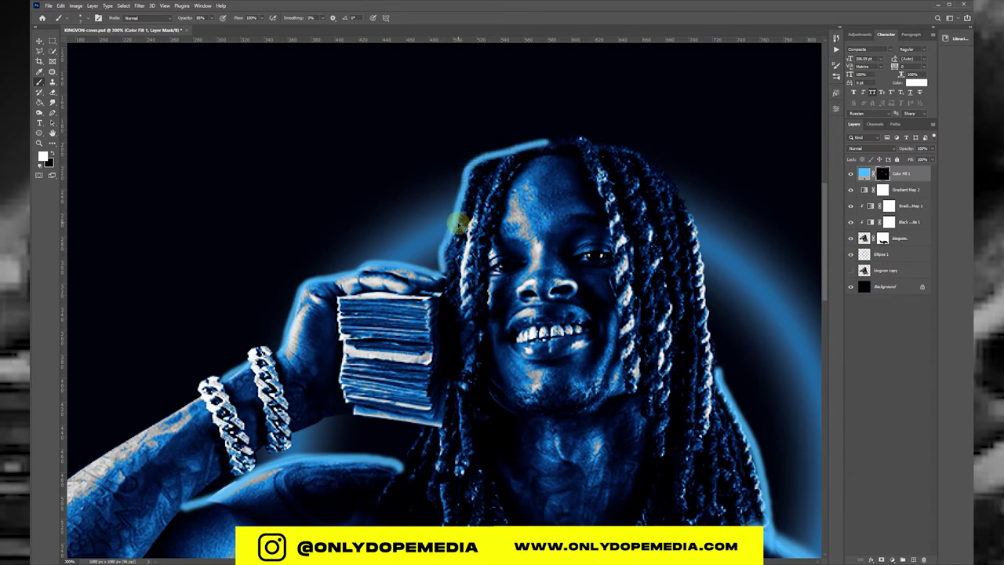
key(ctrl+1)
key(v)
click(860, 148)
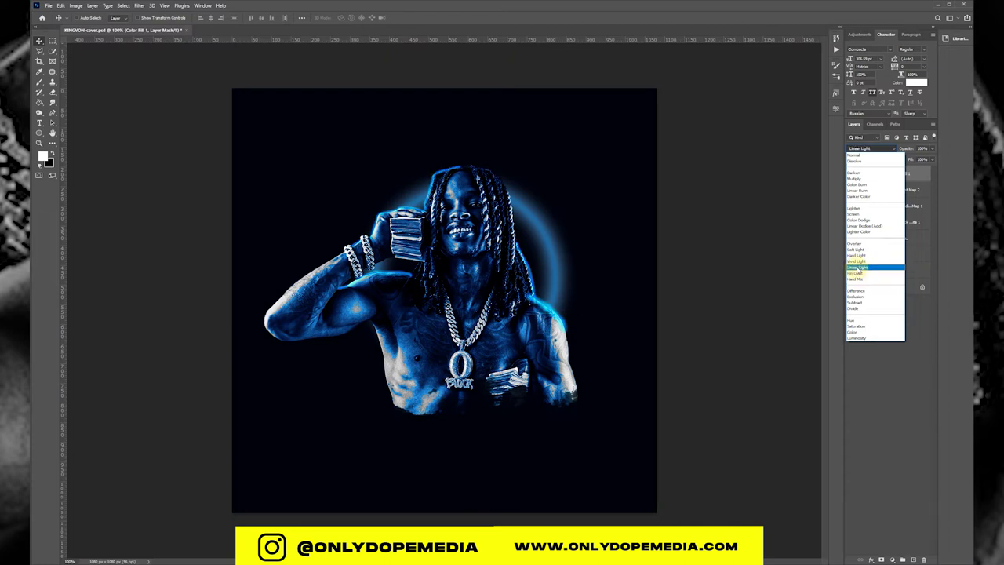
Step: Set Color Fill 1 to Linear Light, keep it on top, and select its mask
click(857, 268)
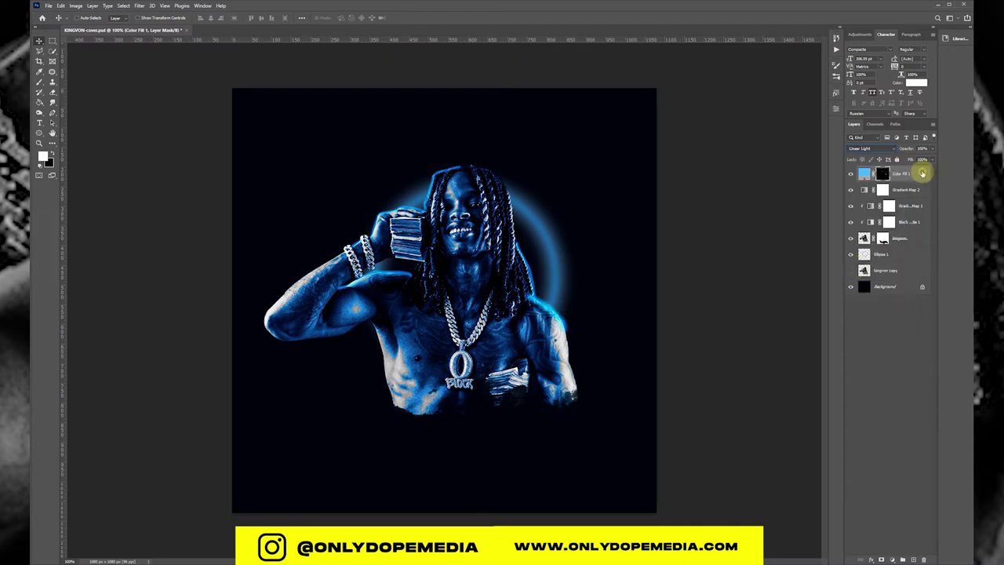
click(909, 191)
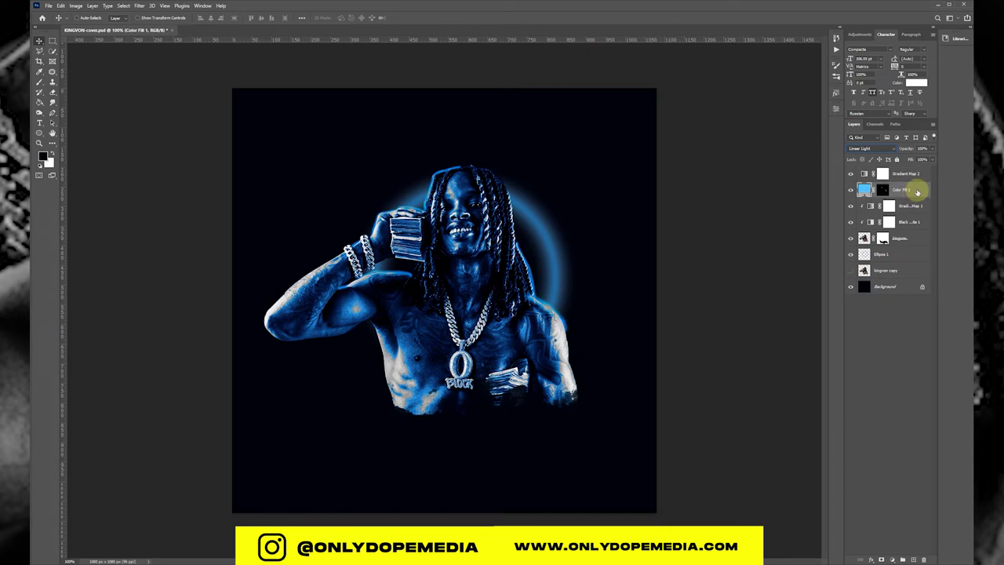
drag(917, 192, 915, 173)
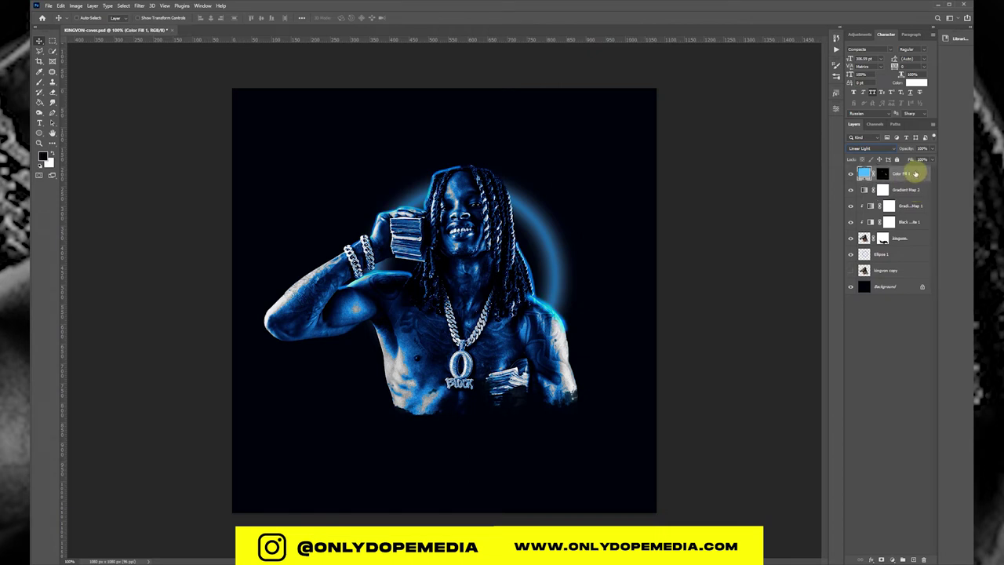
click(883, 172)
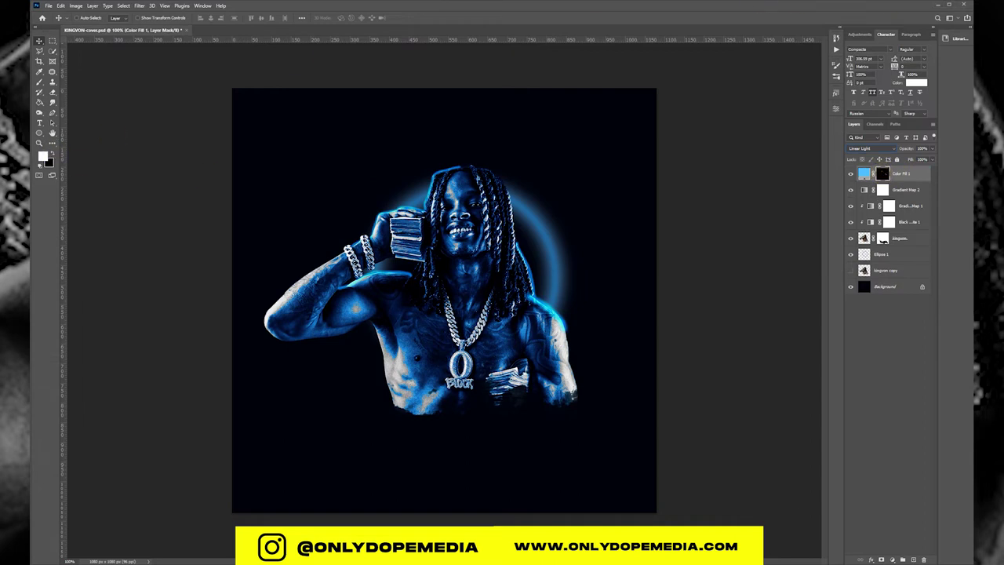
Step: Zoom in on the face and hair with a black brush ready to trim the glow
key(ctrl+plus)
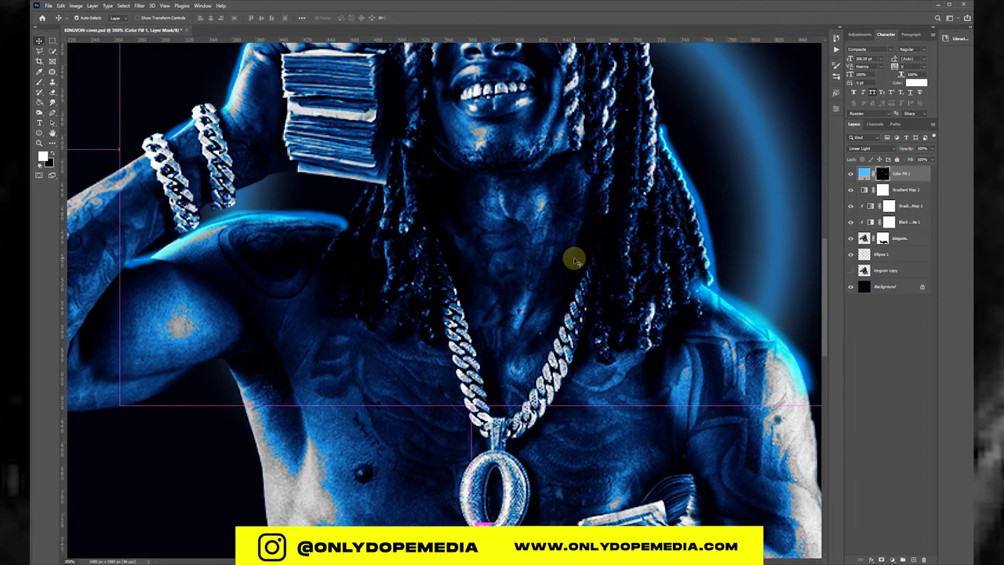
key(ctrl+plus)
key(b)
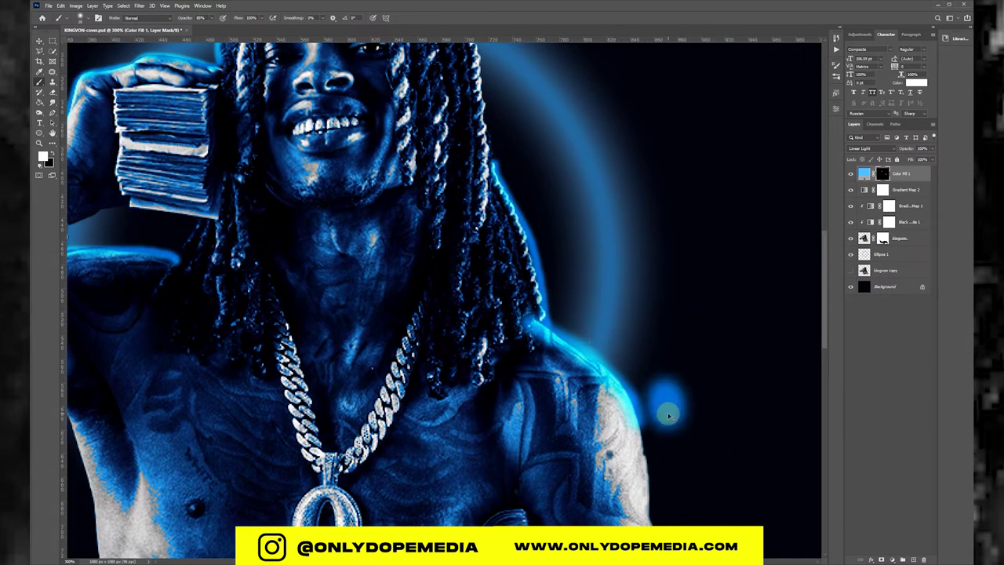
key(x)
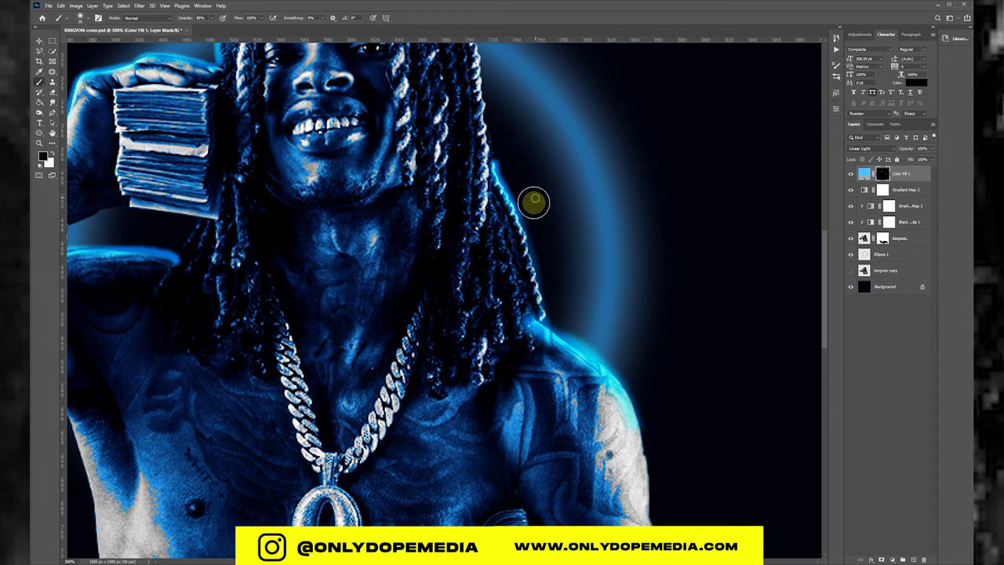
drag(515, 162, 620, 248)
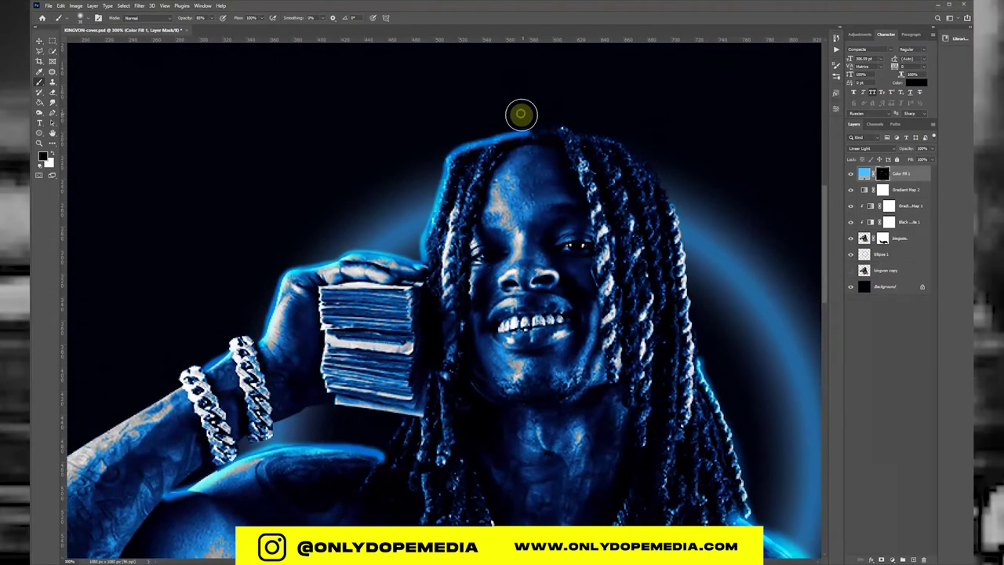
drag(521, 115, 423, 164)
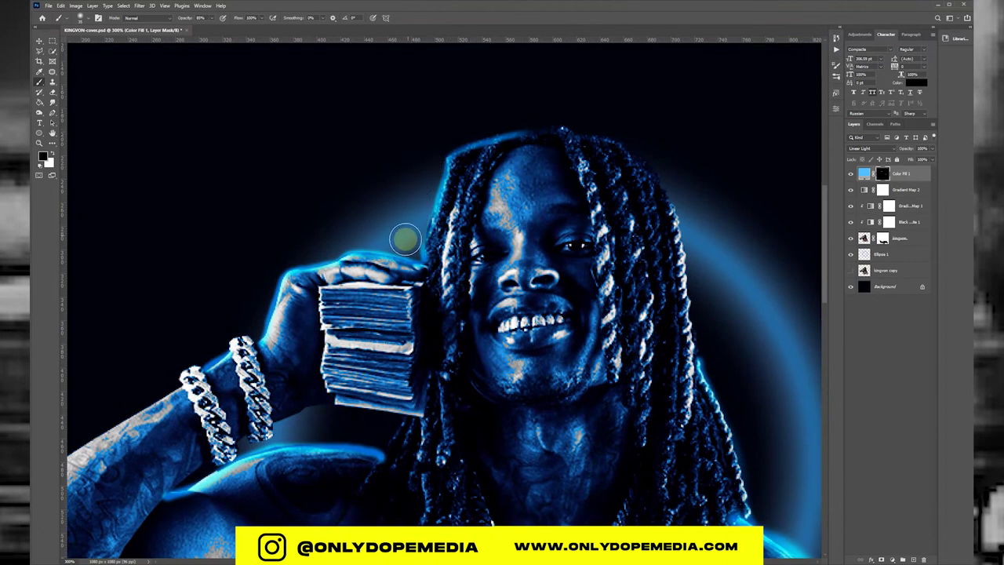
Step: Apply a Gaussian Blur of about 3.1 px to the glow mask
key(v)
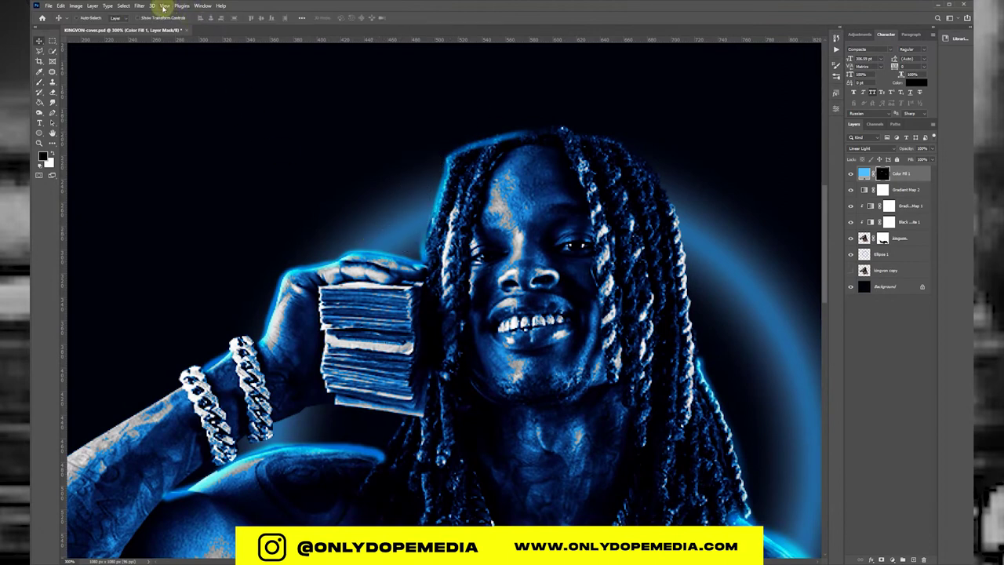
click(138, 5)
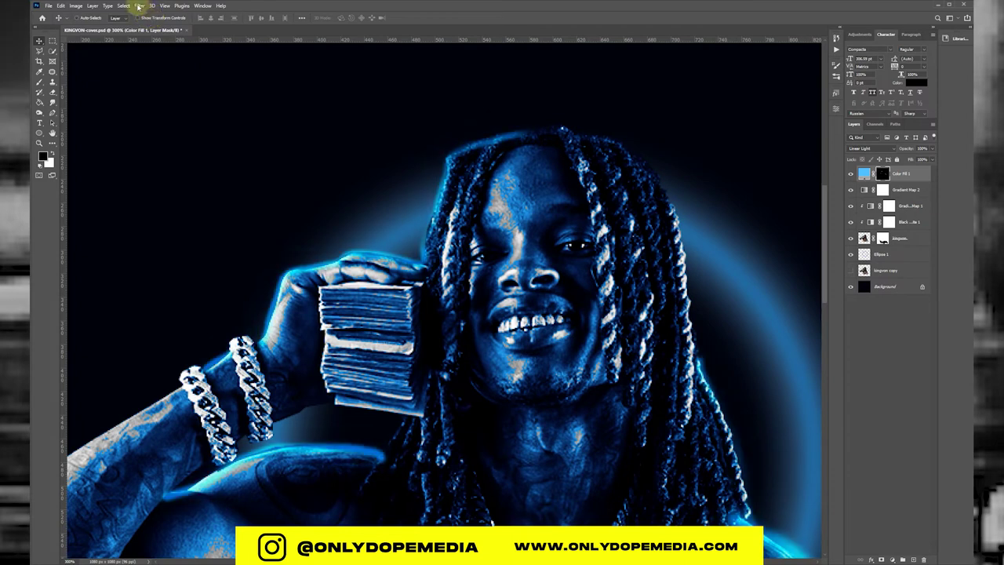
click(139, 5)
click(151, 50)
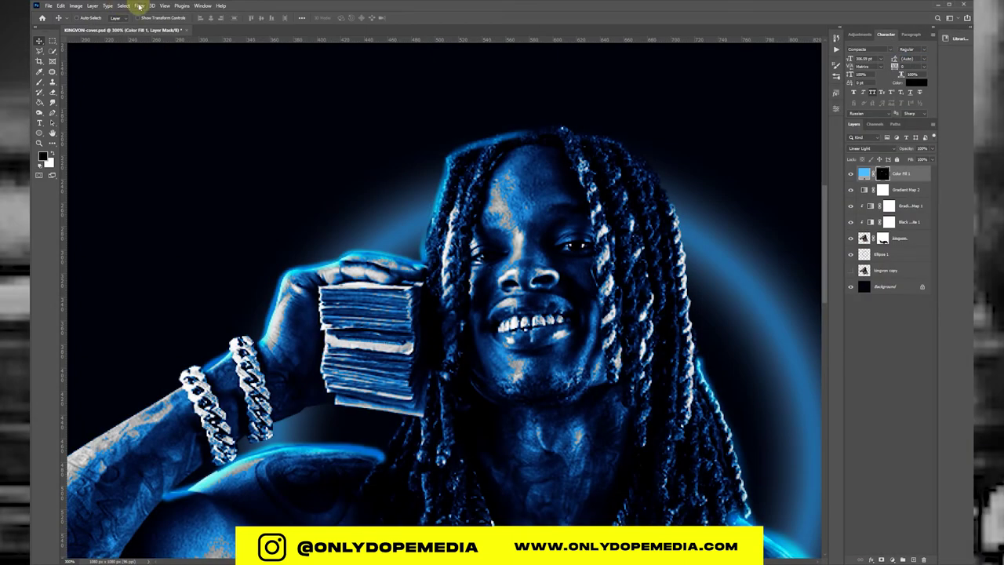
click(139, 5)
mouse_move(145, 106)
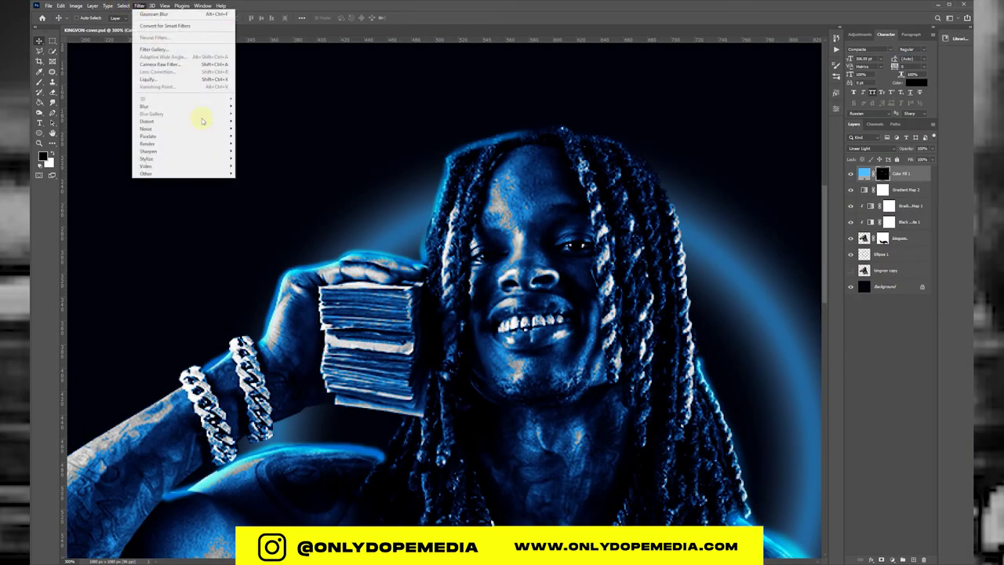
click(255, 137)
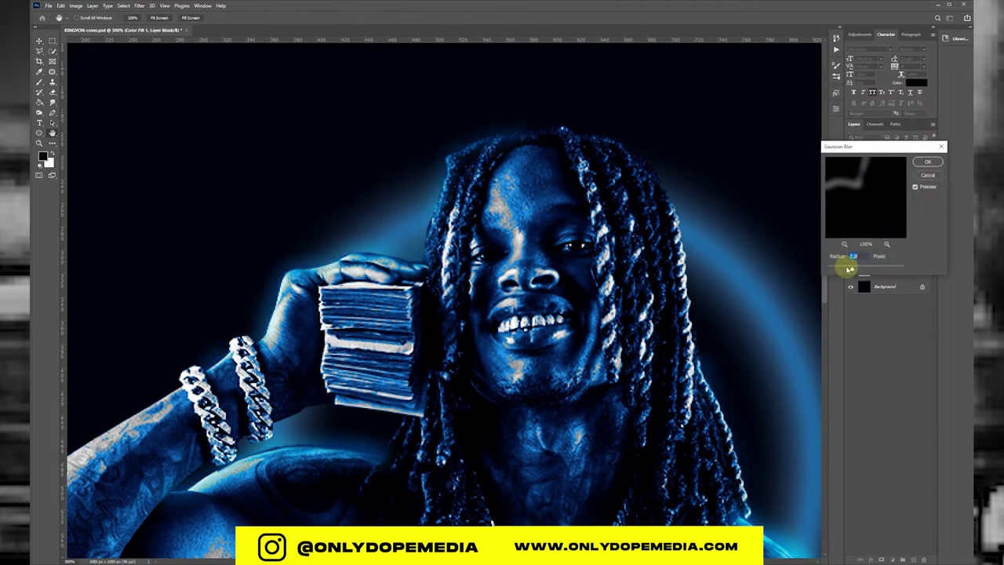
drag(832, 270, 832, 269)
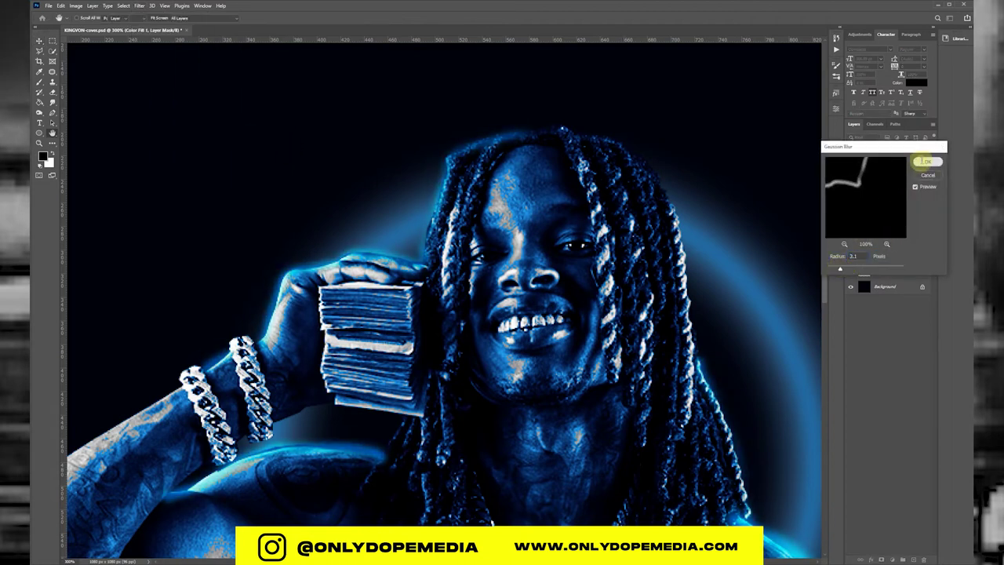
click(926, 161)
Step: Switch back to the brush and zoom out to the whole cover
key(b)
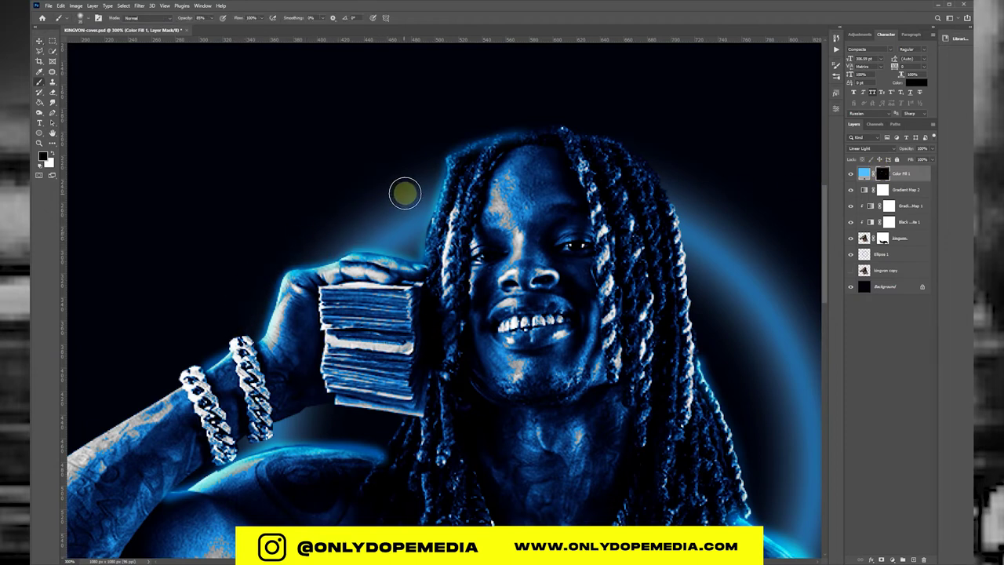
scroll(415, 329, down, 2)
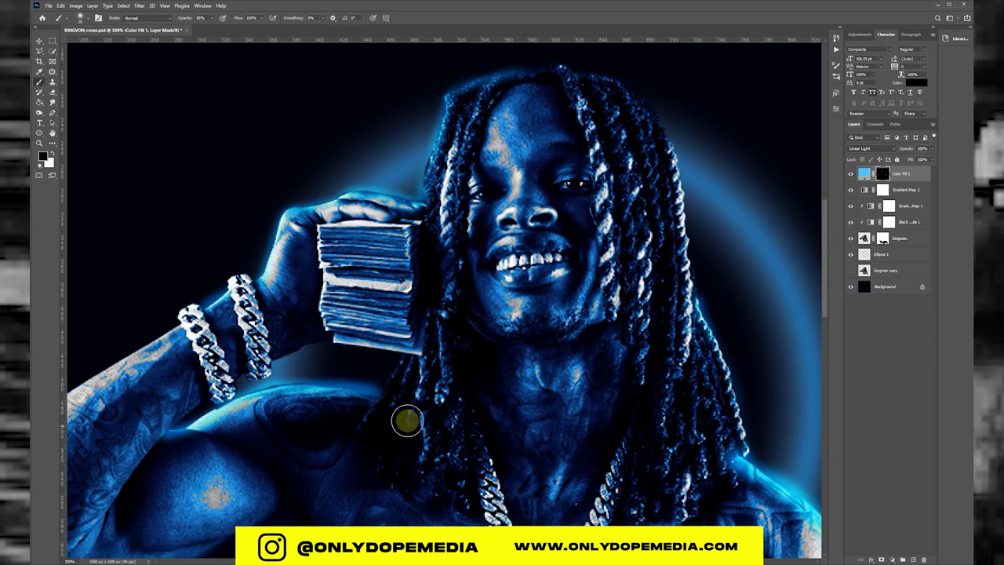
scroll(400, 337, down, 4)
key(ctrl+1)
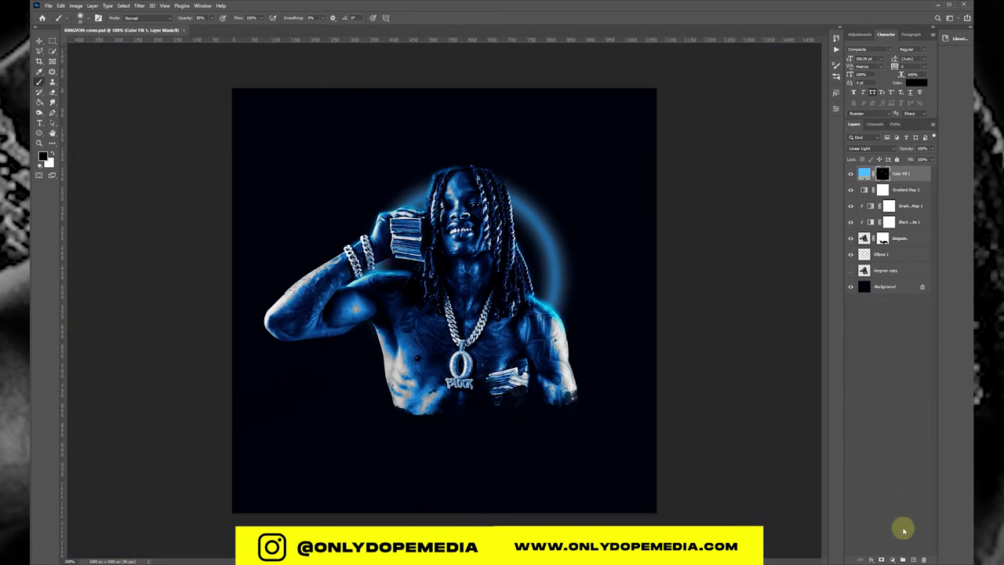
Step: Create a new layer with white foreground and choose a star sparkle brush
click(913, 559)
key(x)
click(88, 18)
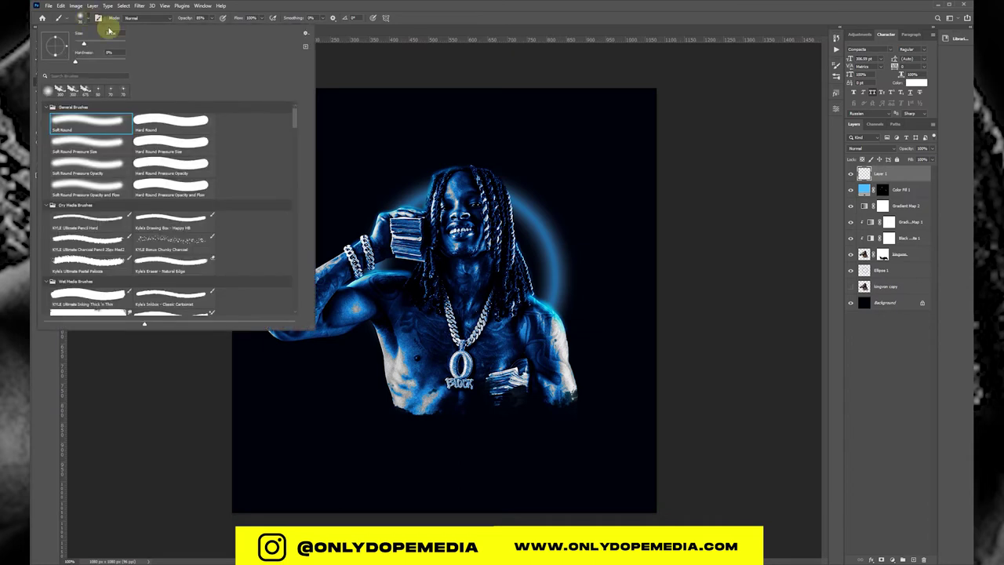
drag(296, 113, 287, 342)
click(102, 229)
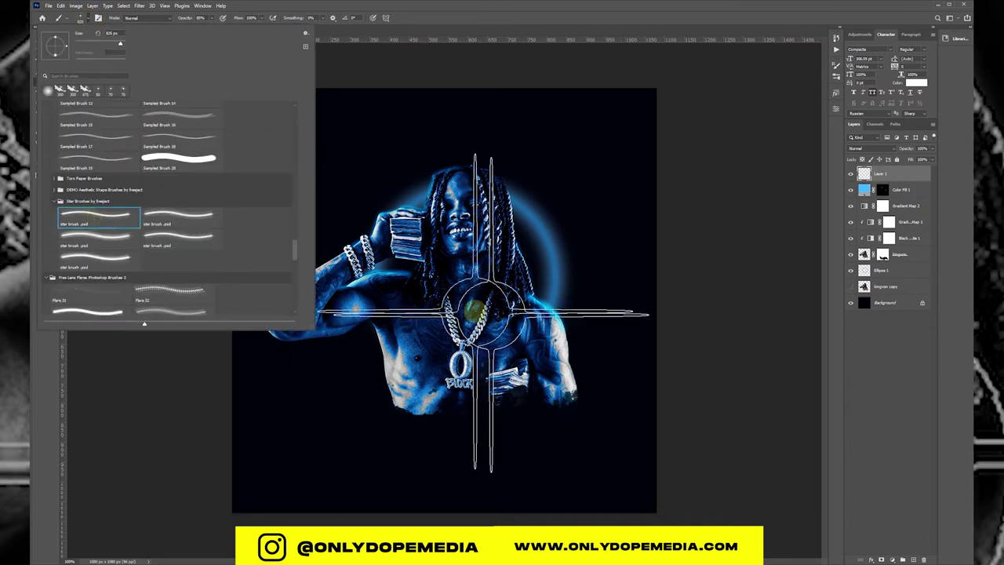
click(101, 255)
click(466, 299)
Step: Load the first star sparkle brush at 80 px and view the whole cover
scroll(447, 339, up, 2)
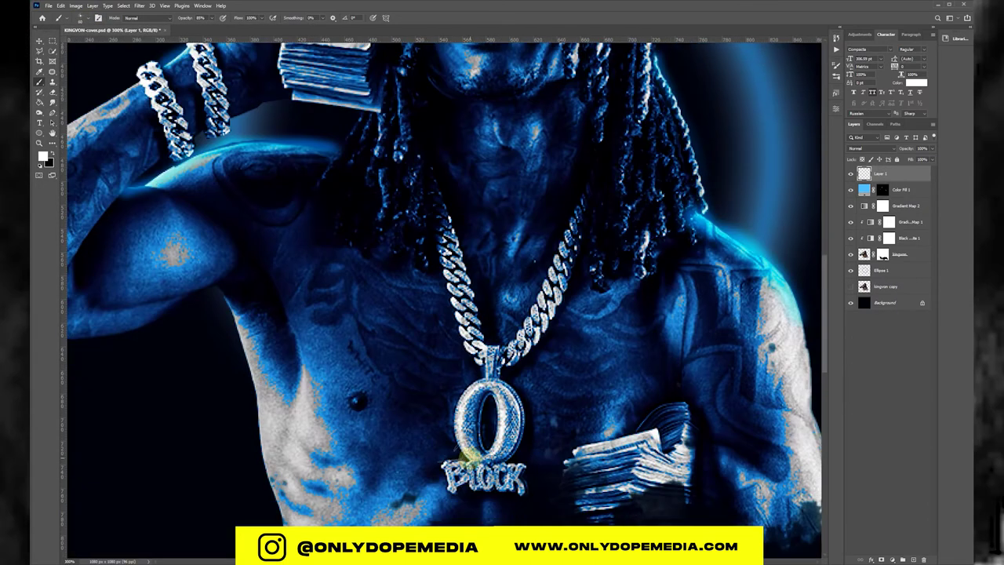
scroll(514, 464, up, 2)
scroll(596, 400, up, 2)
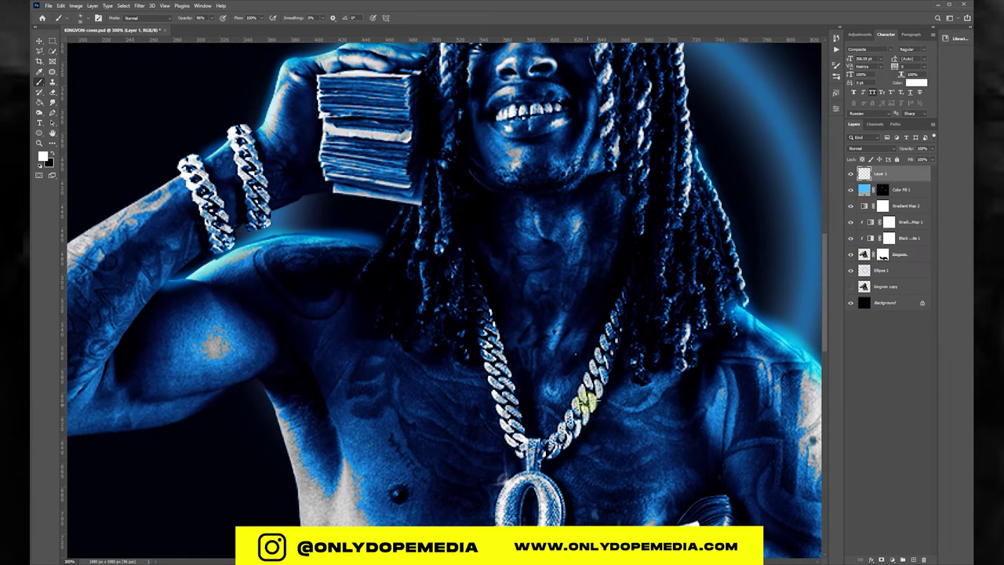
scroll(580, 392, up, 2)
right_click(381, 305)
click(80, 18)
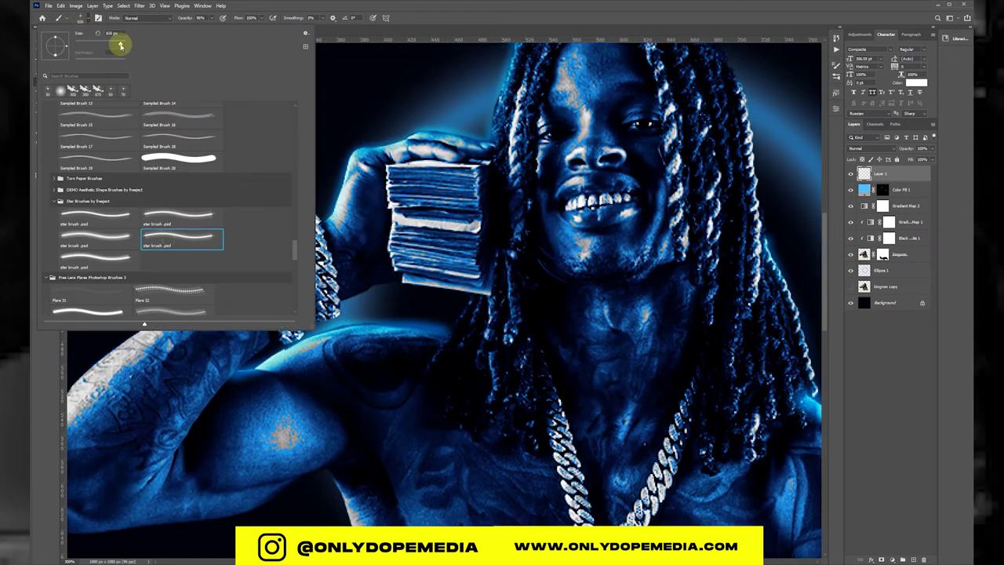
drag(120, 43, 97, 44)
key(Return)
scroll(432, 243, down, 2)
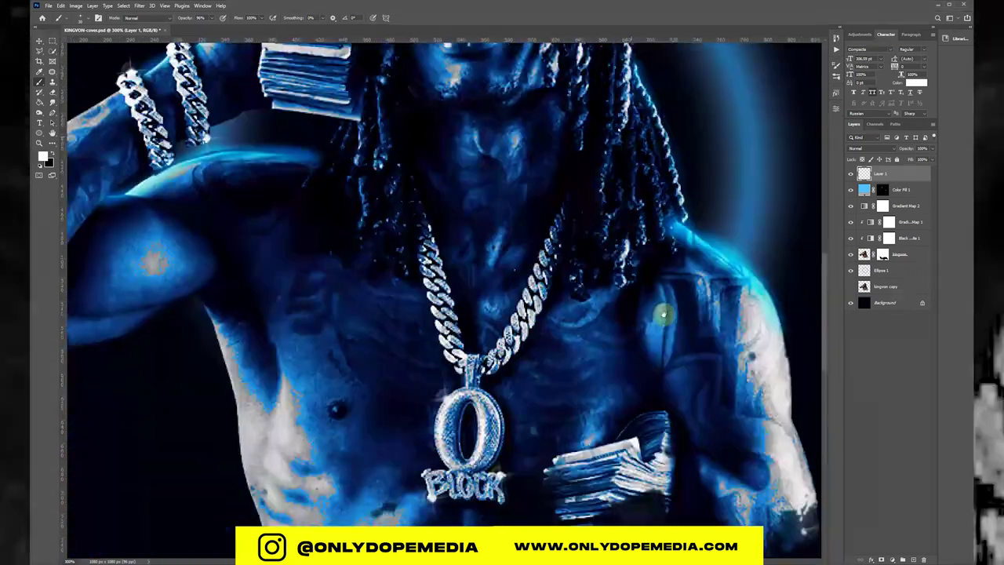
scroll(645, 225, down, 3)
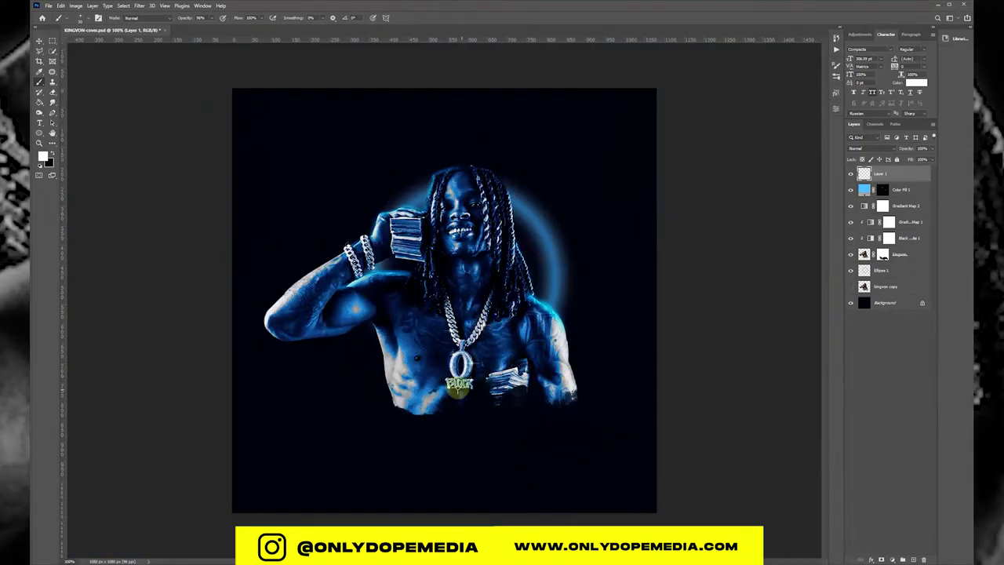
Step: Type the CANT RELATE title below the subject at font size 100 and commit it
key(v)
key(t)
click(328, 450)
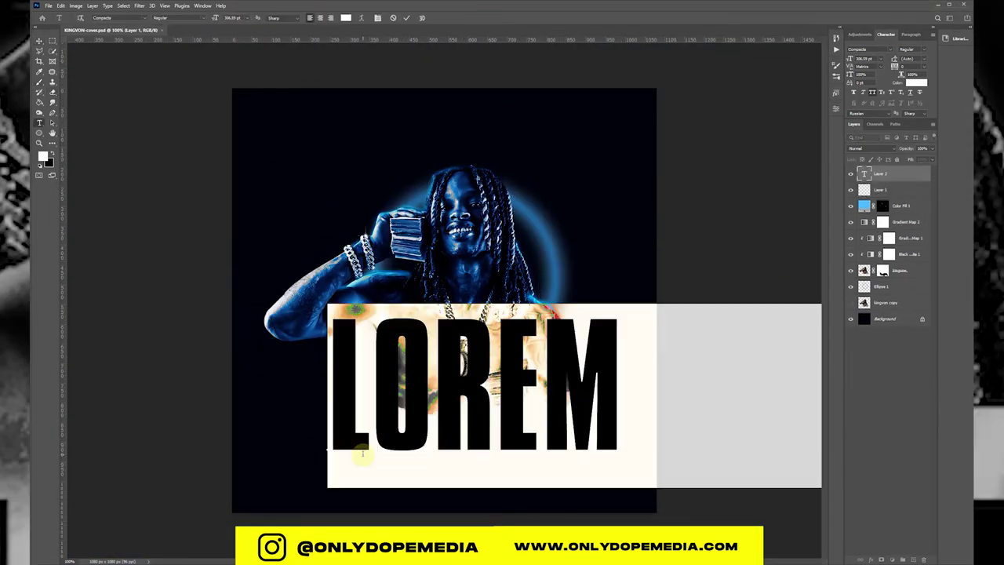
text(CANT R)
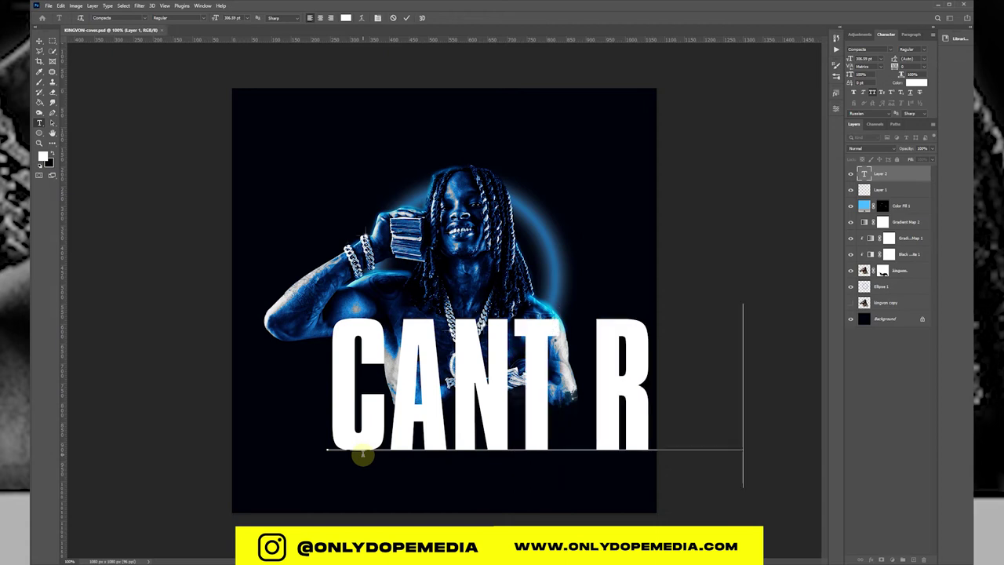
key(ctrl+a)
drag(896, 68, 899, 68)
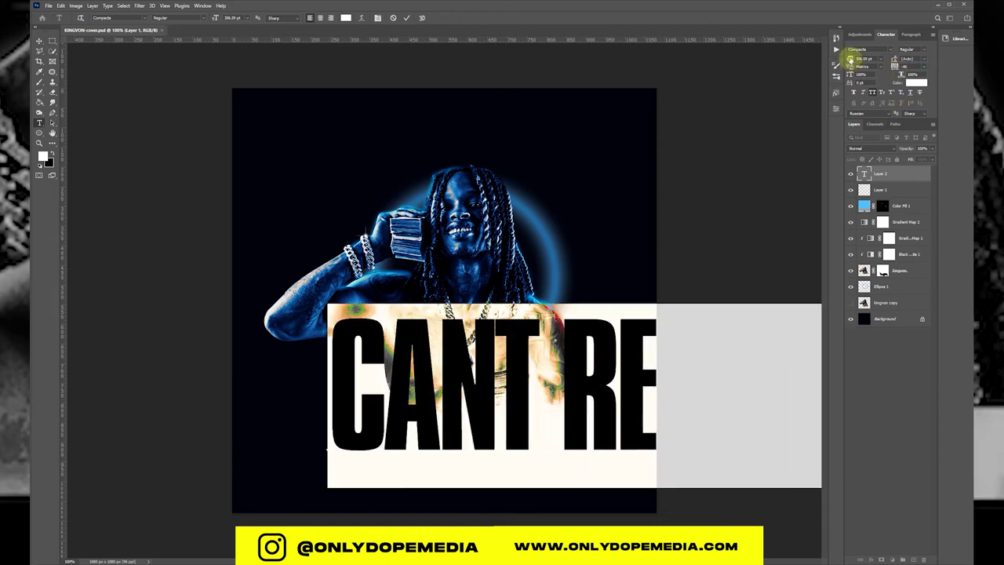
click(863, 59)
text(100)
key(Return)
key(Up)
key(Up)
key(Up)
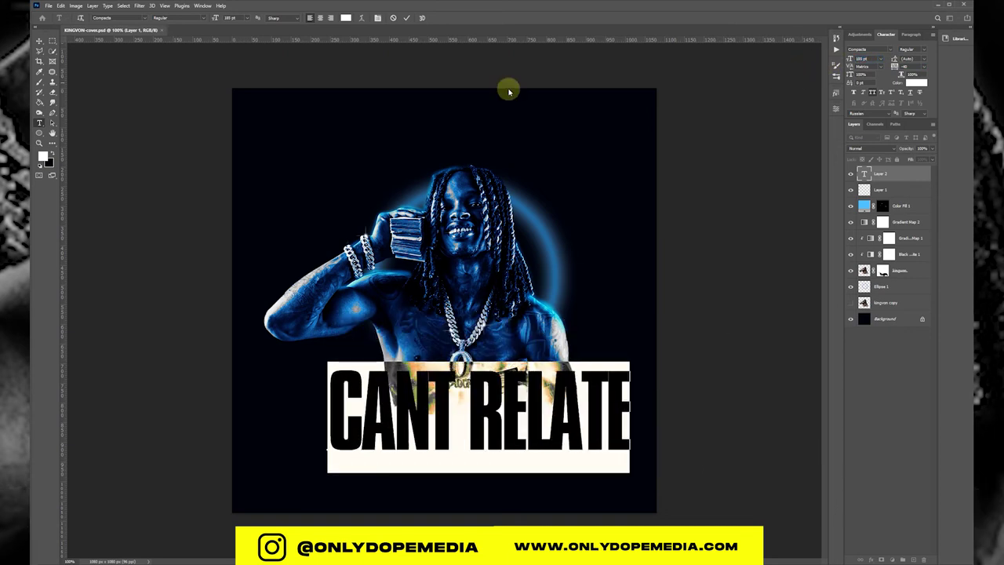
click(39, 38)
Step: Centre the title below the subject and widen its letter spacing
mouse_move(439, 414)
mouse_down()
mouse_move(404, 313)
mouse_move(421, 410)
mouse_move(415, 428)
mouse_up()
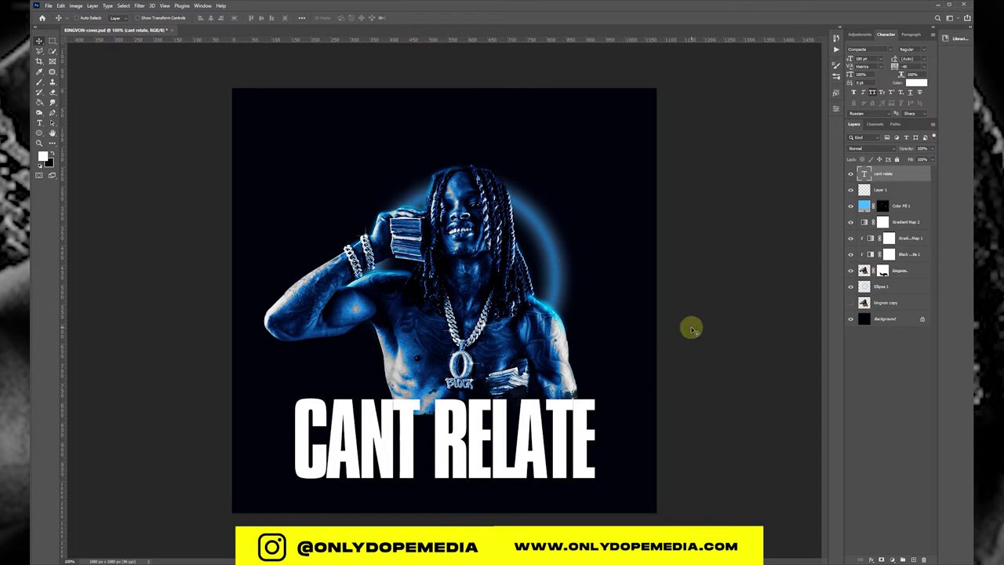
drag(894, 65, 160, 207)
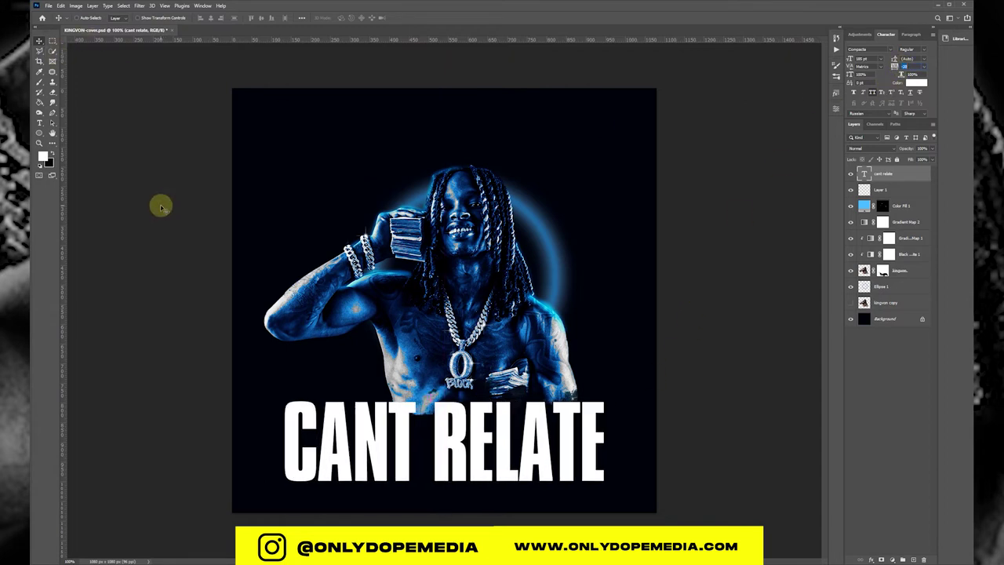
drag(541, 429, 549, 429)
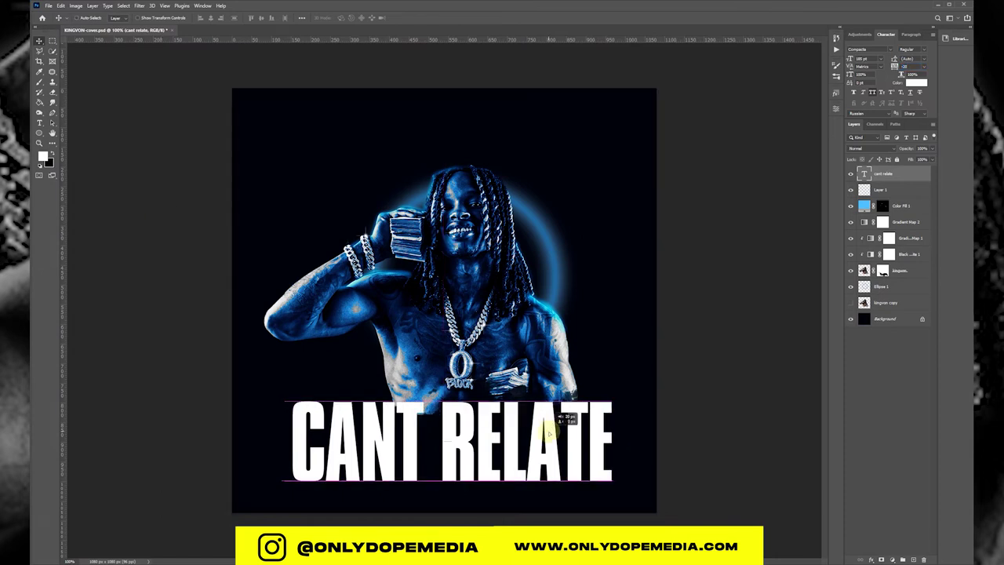
key(ctrl+z)
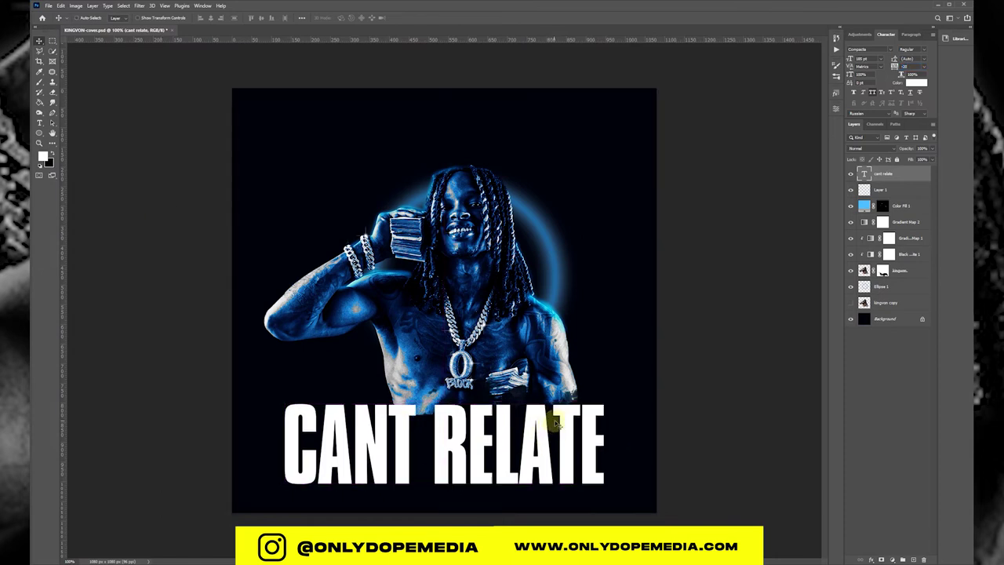
Step: Change the CANT RELATE text colour from white to bright orange and reopen its Layer Style
double_click(901, 175)
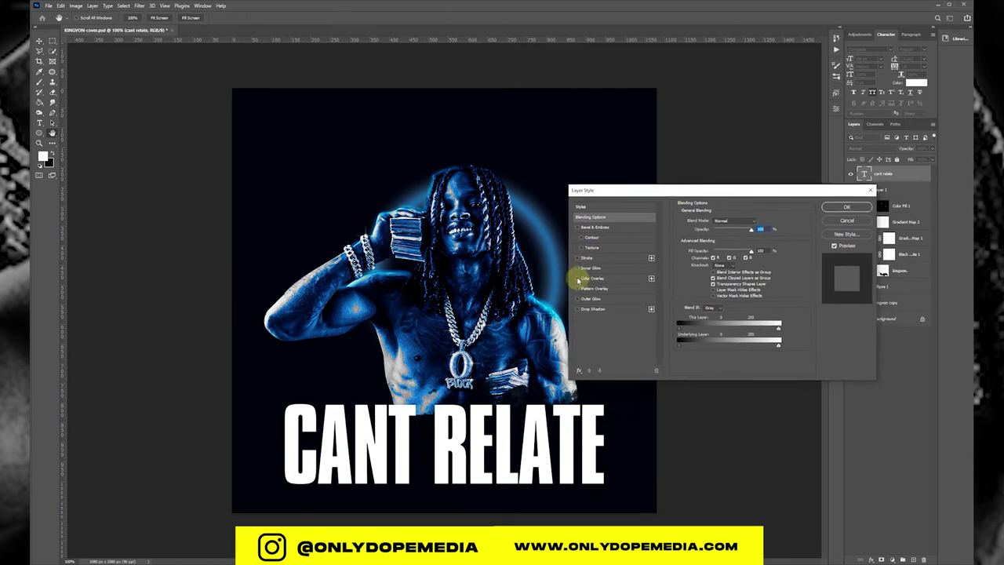
click(847, 207)
click(914, 84)
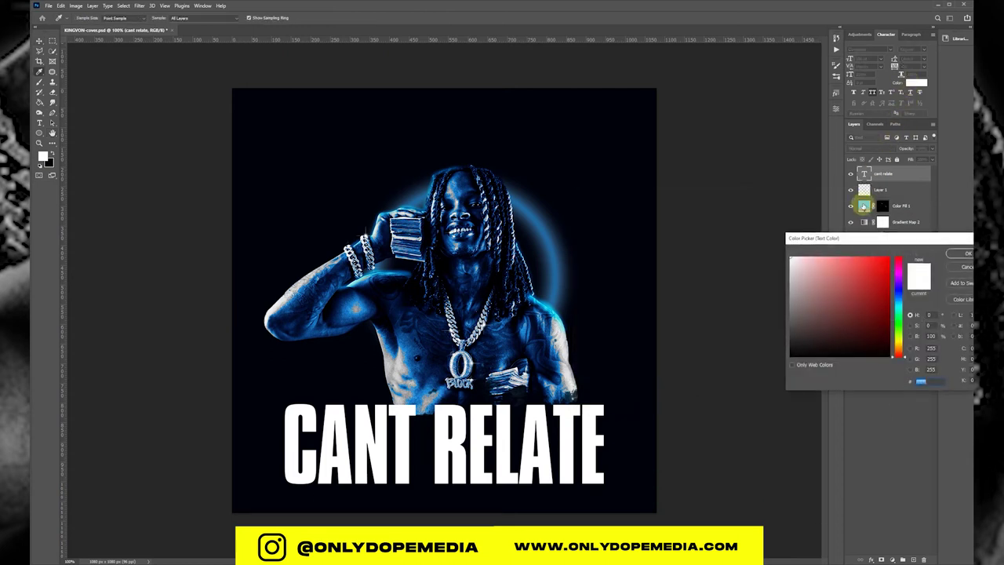
click(889, 258)
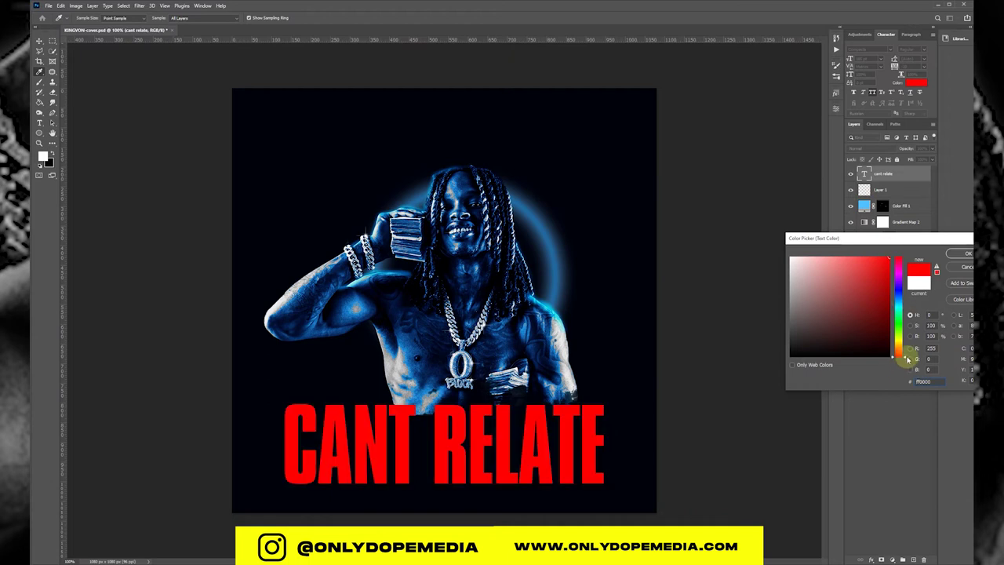
drag(908, 358, 905, 354)
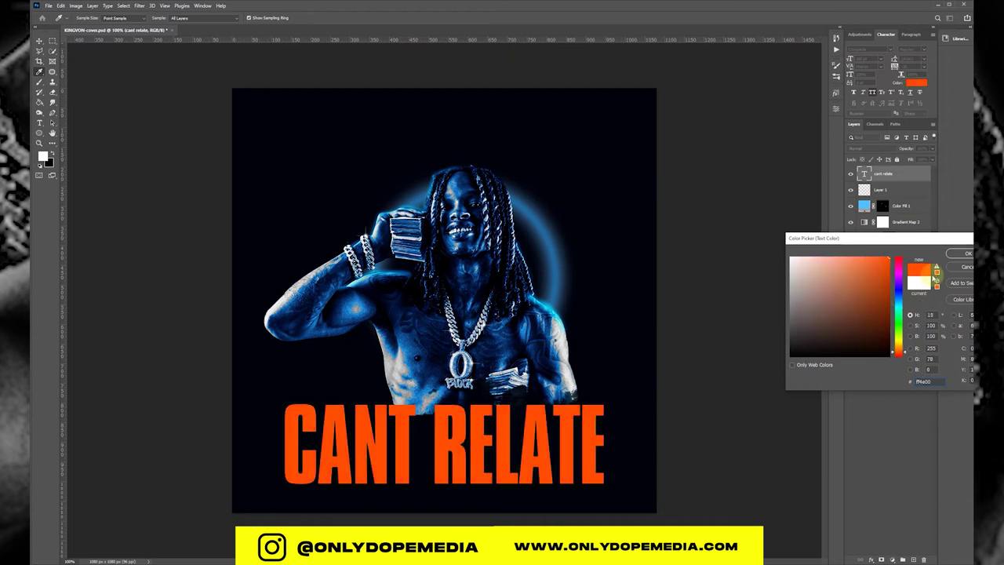
click(958, 253)
double_click(908, 174)
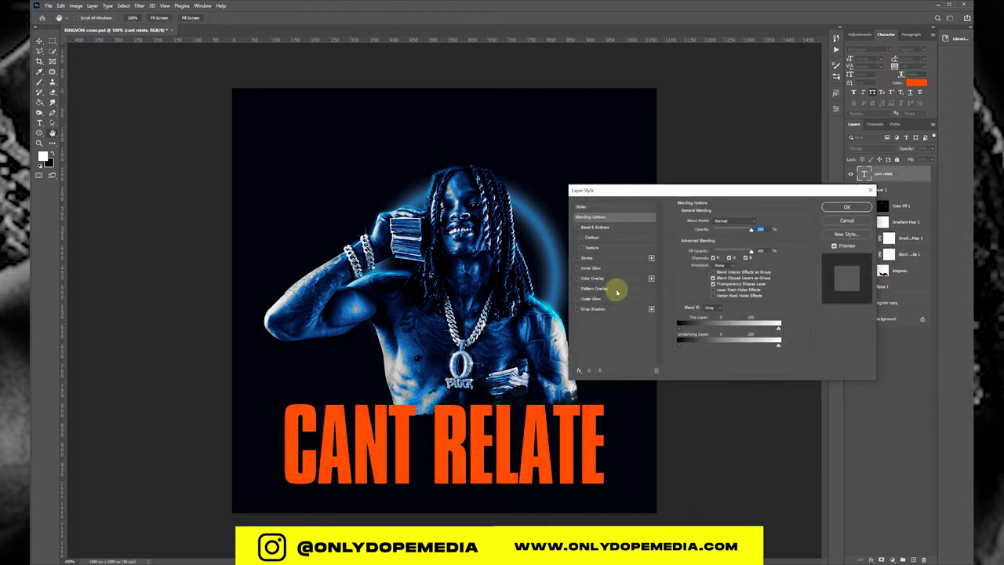
Step: Add an Inner Glow to the title in a yellow-orange colour
click(578, 268)
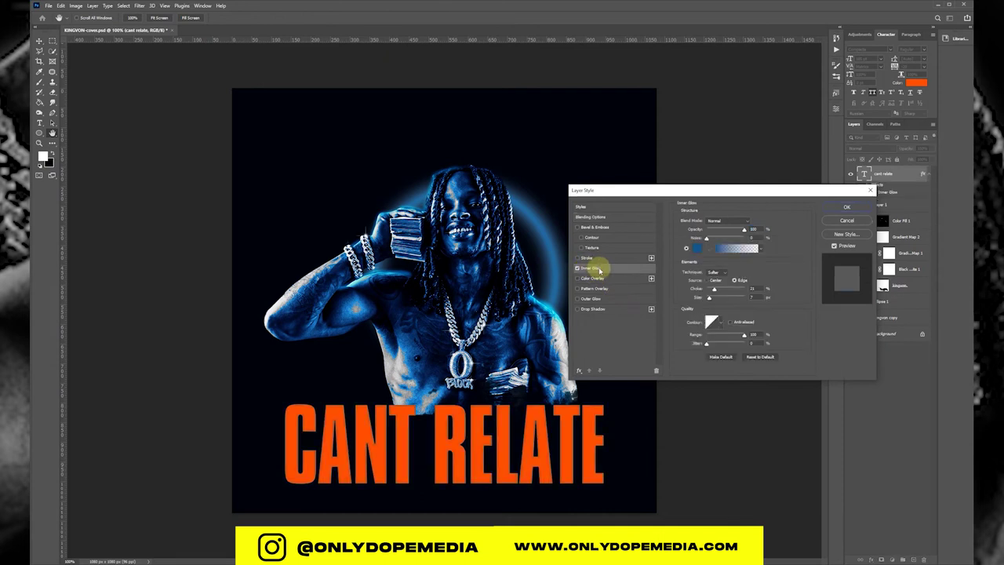
click(696, 247)
click(899, 349)
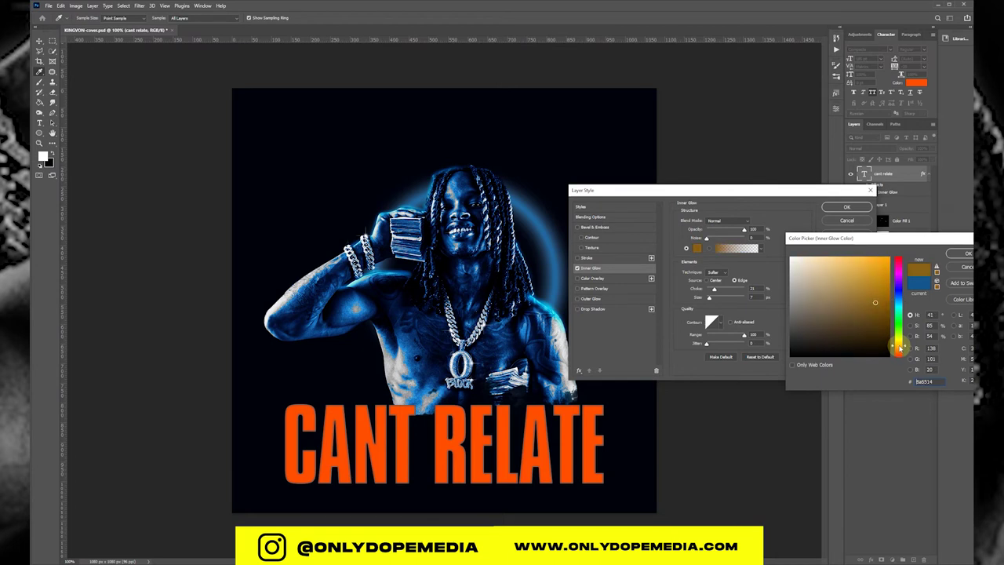
drag(870, 300, 889, 257)
click(943, 257)
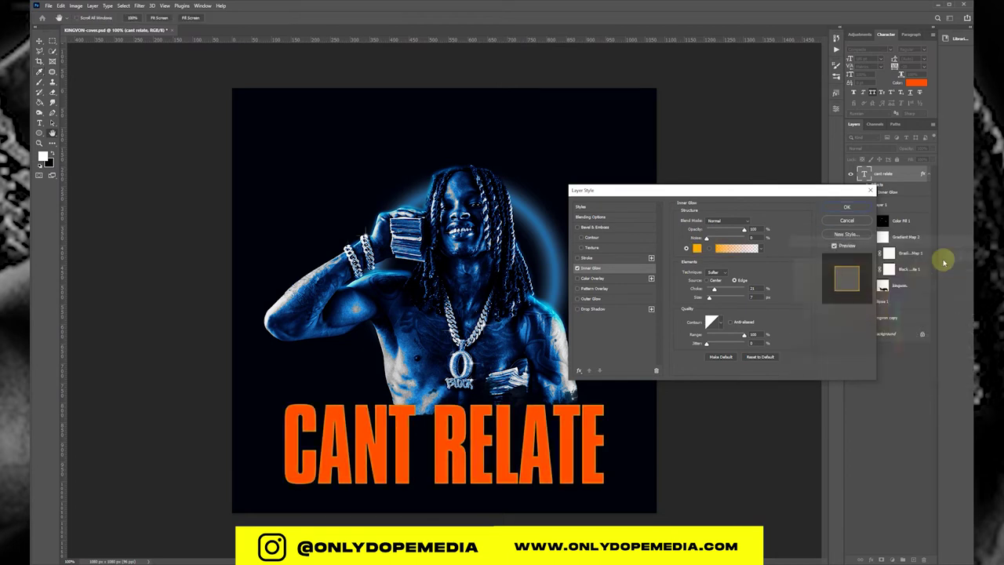
Step: Tune the inner glow's Choke, Size and Range (about 68)
mouse_move(714, 288)
mouse_down()
mouse_move(729, 290)
mouse_move(711, 298)
mouse_up()
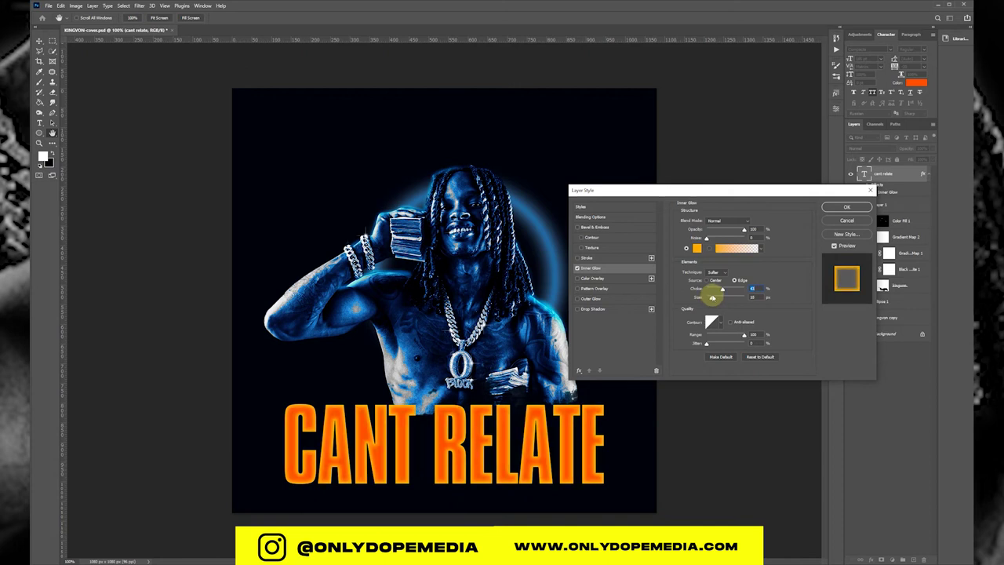
drag(711, 297, 722, 290)
drag(743, 342, 733, 335)
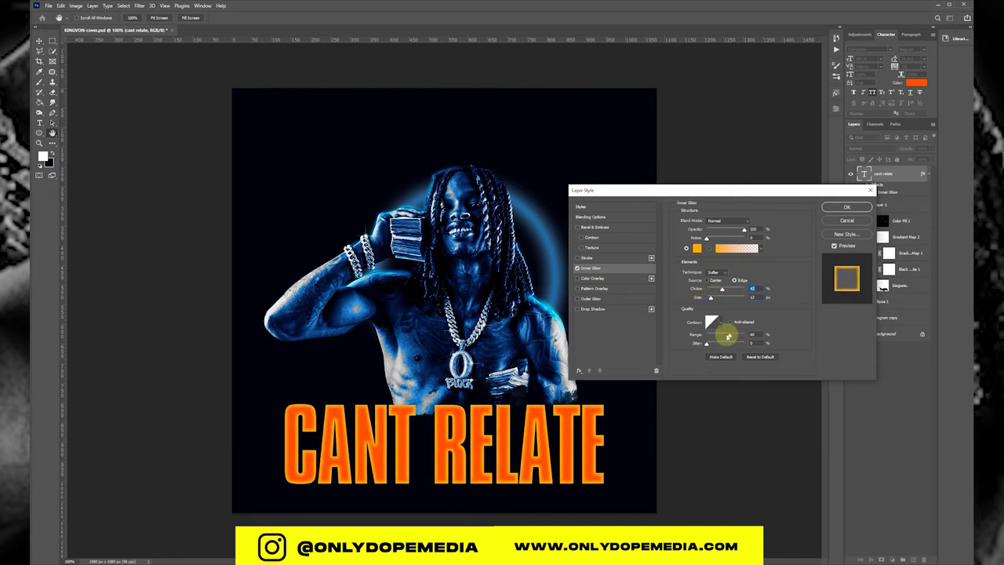
mouse_move(710, 299)
mouse_down()
mouse_move(725, 292)
mouse_move(712, 299)
mouse_up()
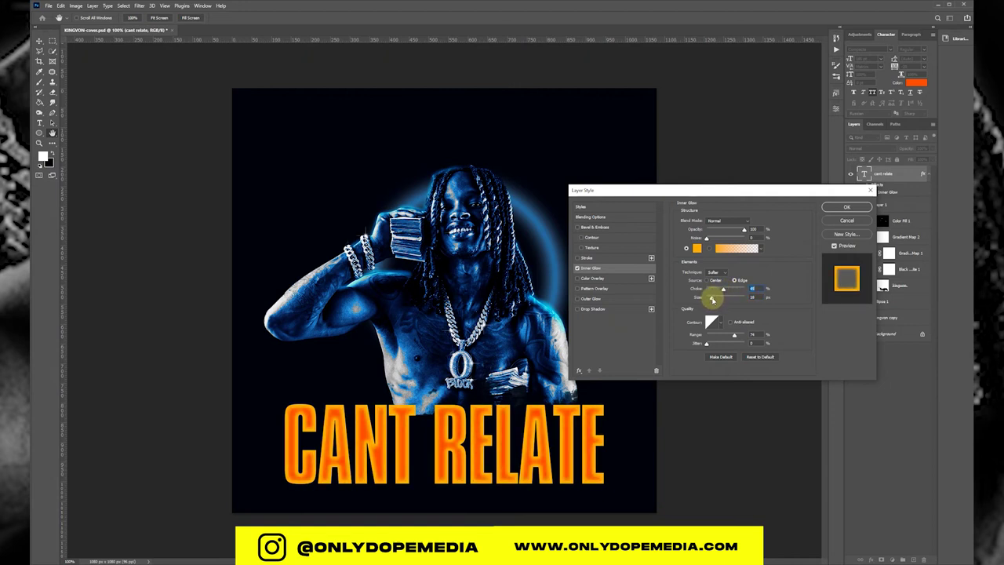
drag(722, 292, 713, 292)
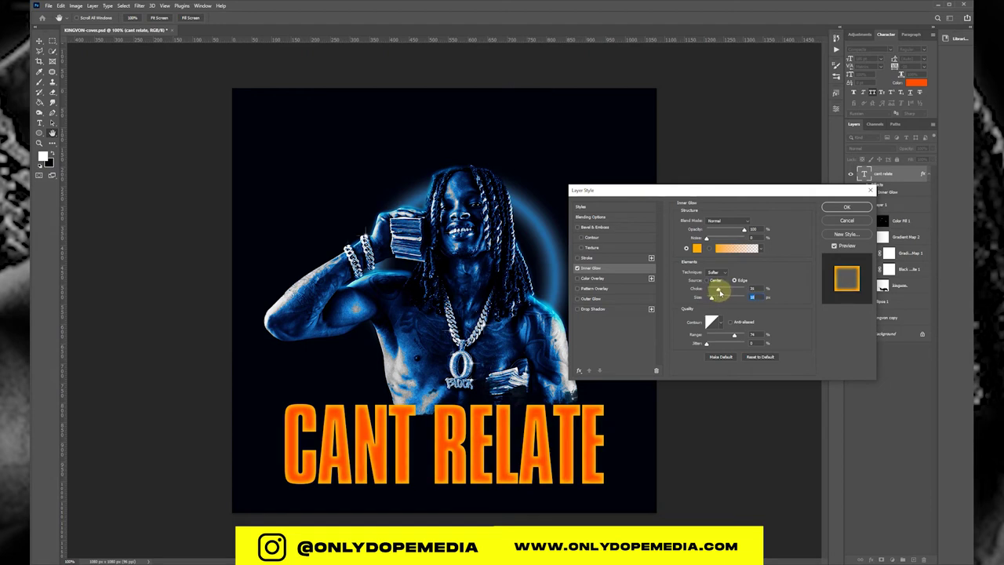
click(577, 299)
Step: Make the outer glow orange with size 18 and adjusted opacity, and enable Bevel & Emboss
click(697, 247)
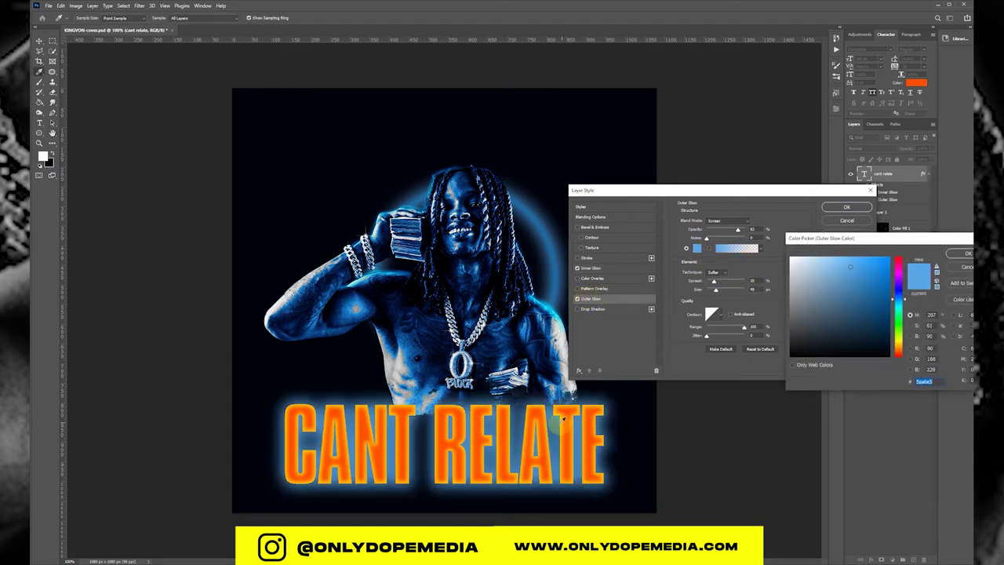
click(540, 411)
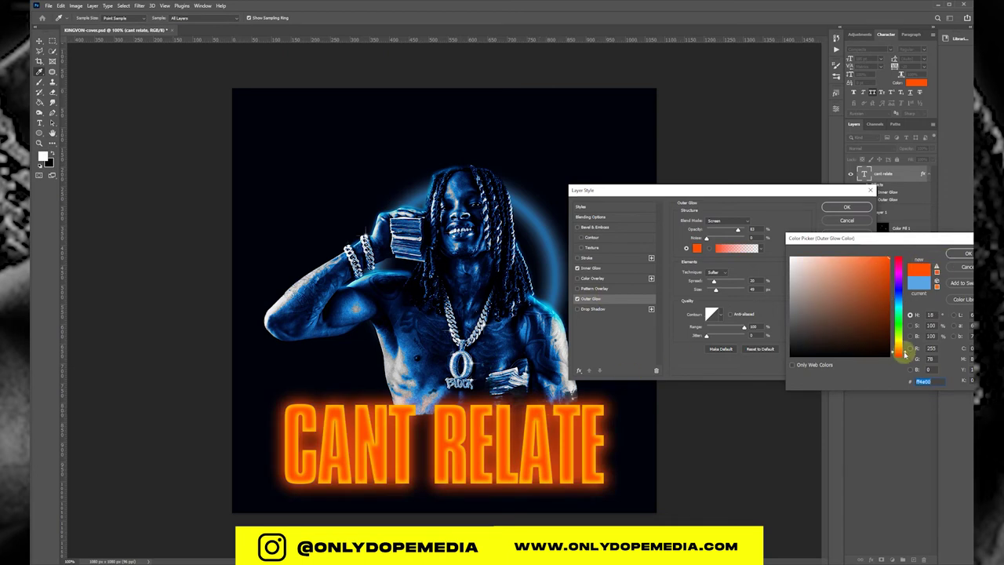
click(902, 351)
click(965, 253)
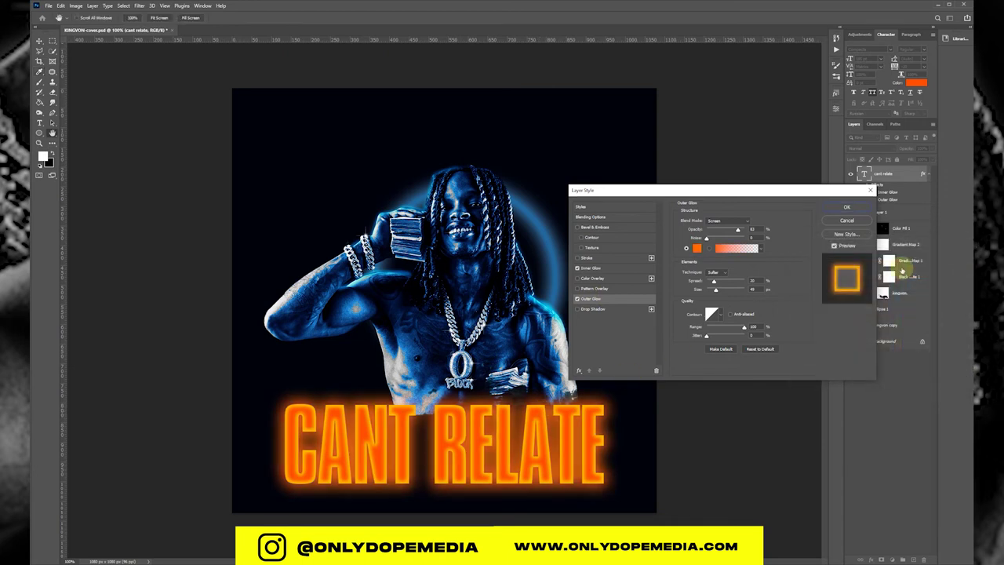
mouse_move(715, 292)
mouse_down()
mouse_move(722, 286)
mouse_move(713, 289)
mouse_up()
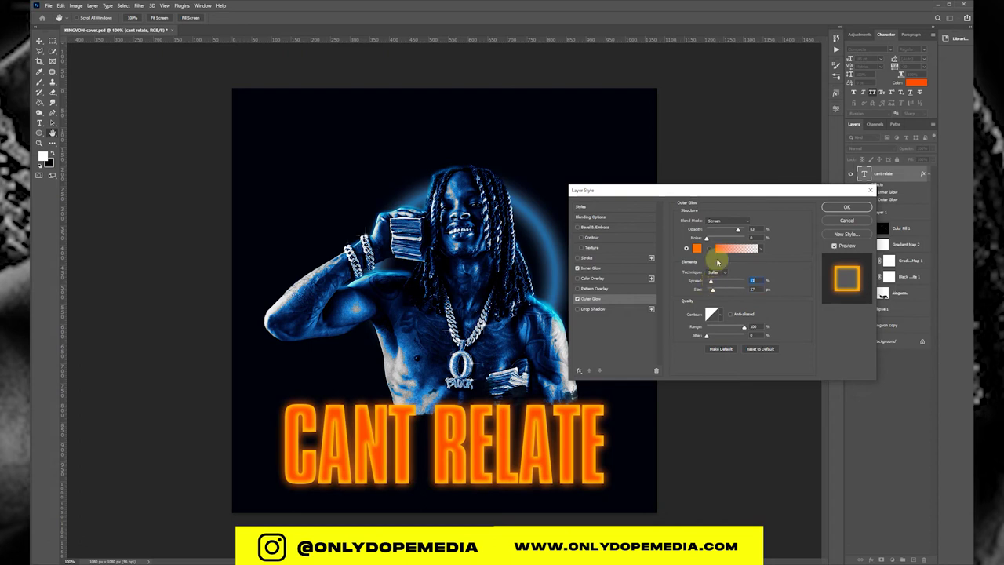
mouse_move(737, 230)
mouse_down()
mouse_move(728, 225)
mouse_move(739, 235)
mouse_up()
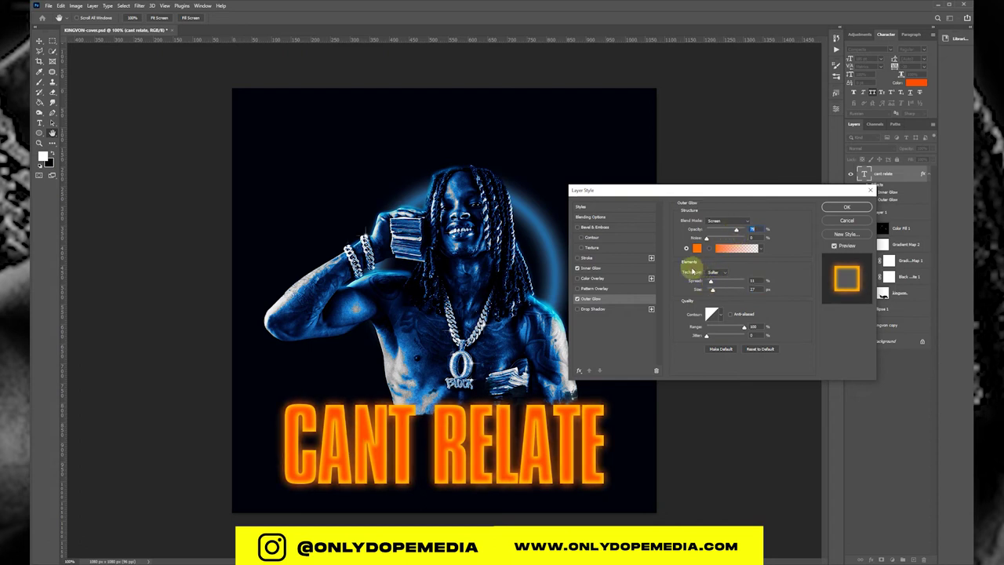
click(578, 227)
click(590, 227)
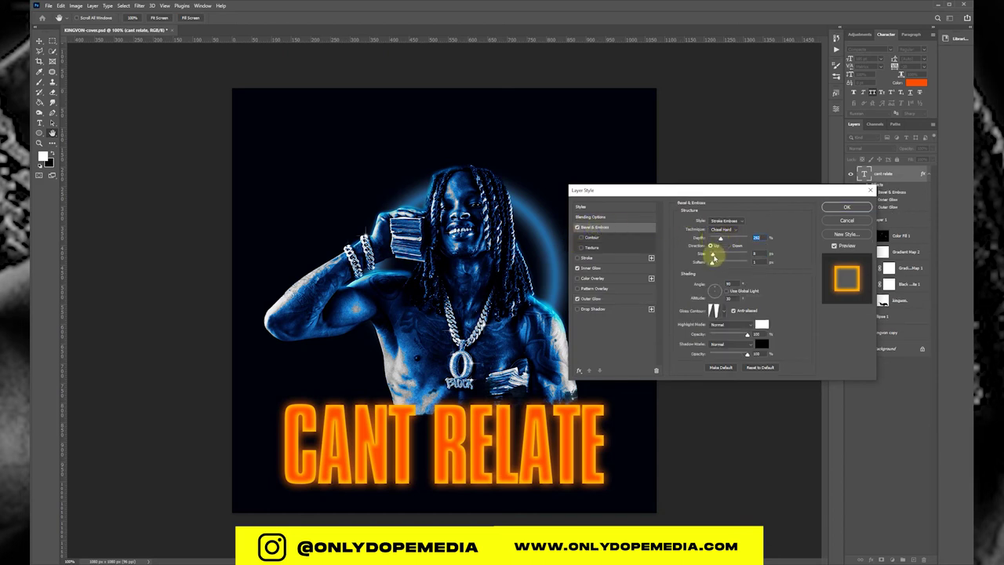
Step: Turn off Bevel & Emboss and add a stroke filled with the Orange_10 gradient
drag(713, 256, 729, 256)
click(577, 227)
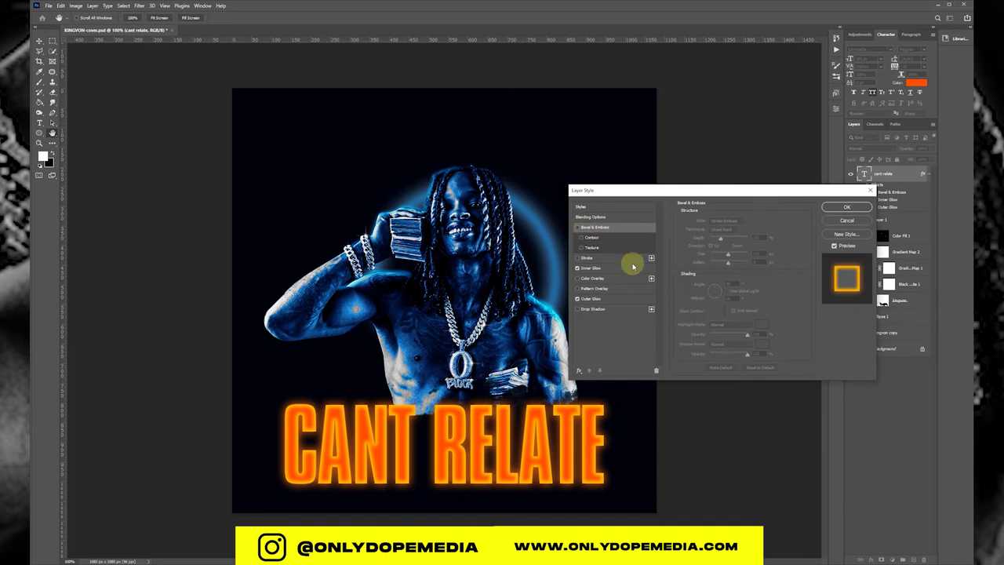
click(578, 258)
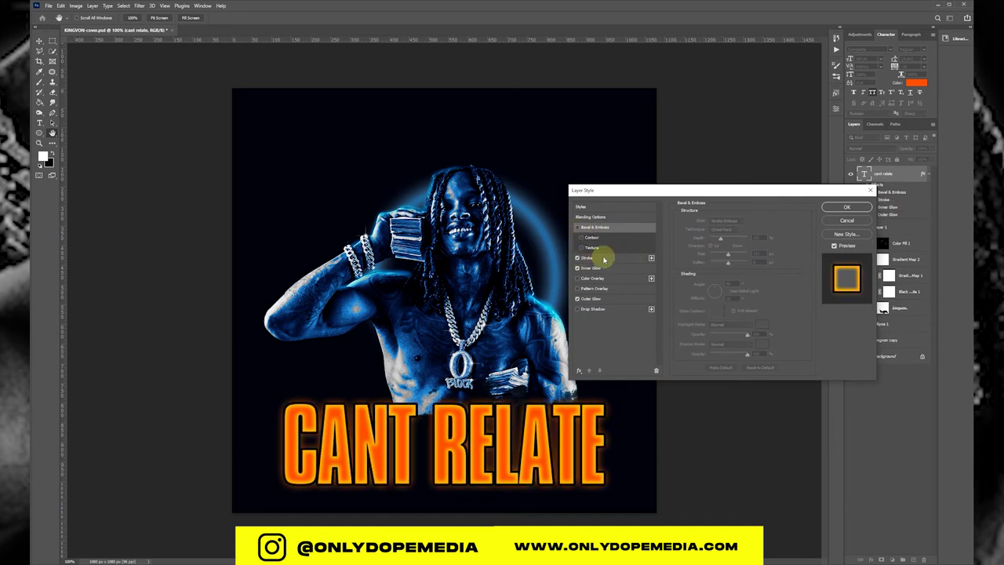
click(710, 266)
click(709, 276)
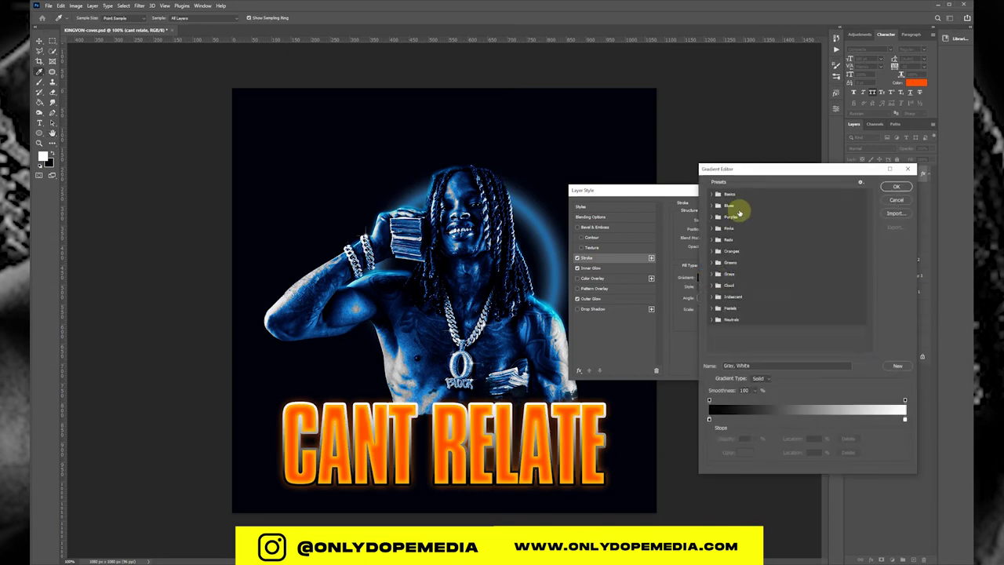
click(718, 251)
click(770, 264)
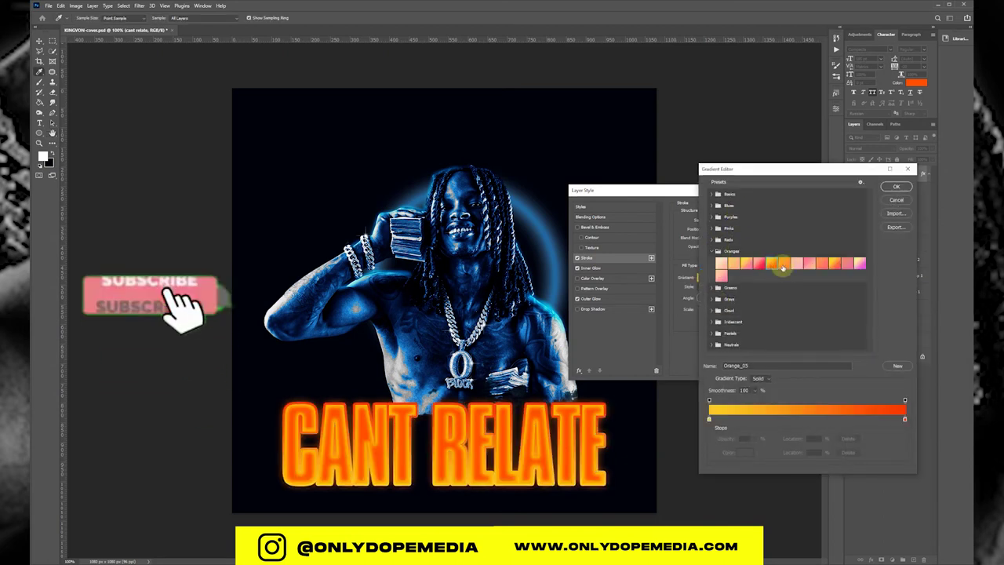
click(832, 264)
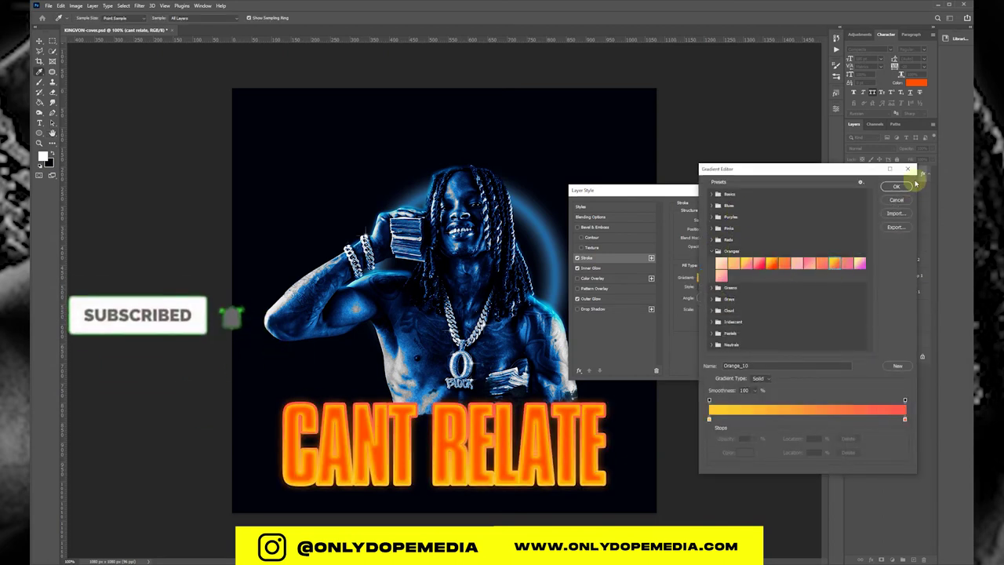
click(896, 186)
Step: Thin the stroke, try blend modes like Linear Dodge (Add), then remove the stroke
mouse_move(711, 222)
mouse_down()
mouse_move(702, 222)
mouse_move(757, 252)
mouse_up()
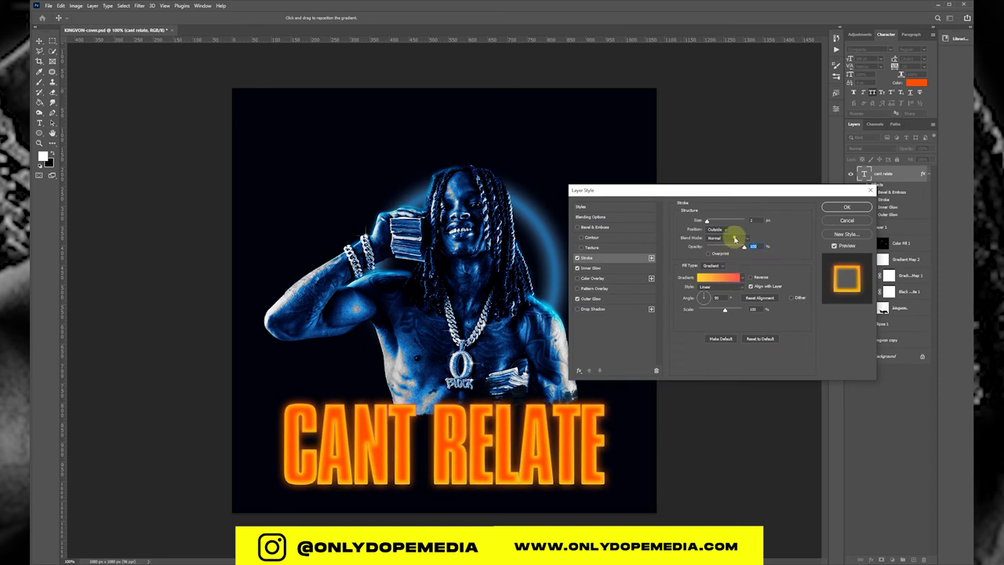
click(730, 237)
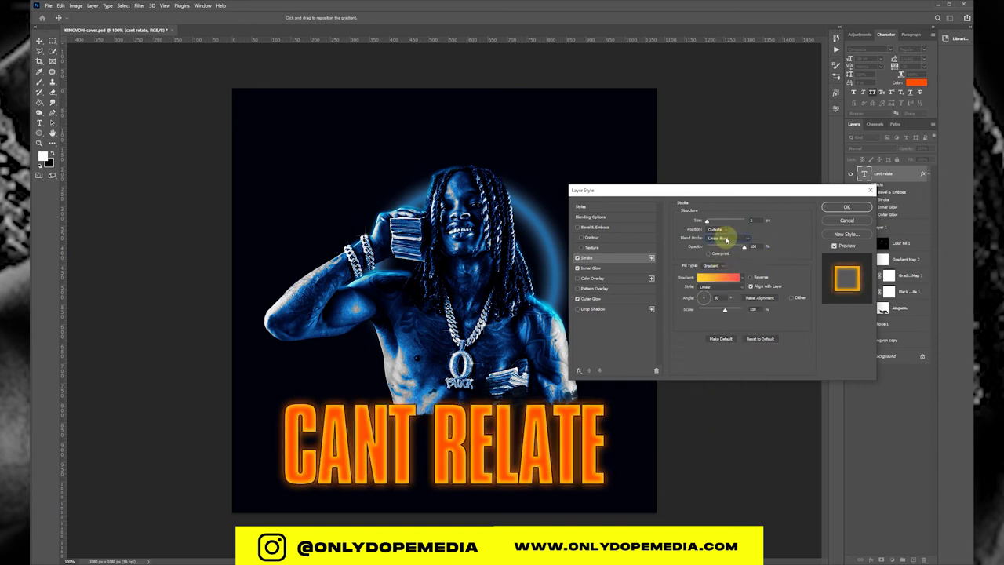
key(Down)
key(Down)
key(Down)
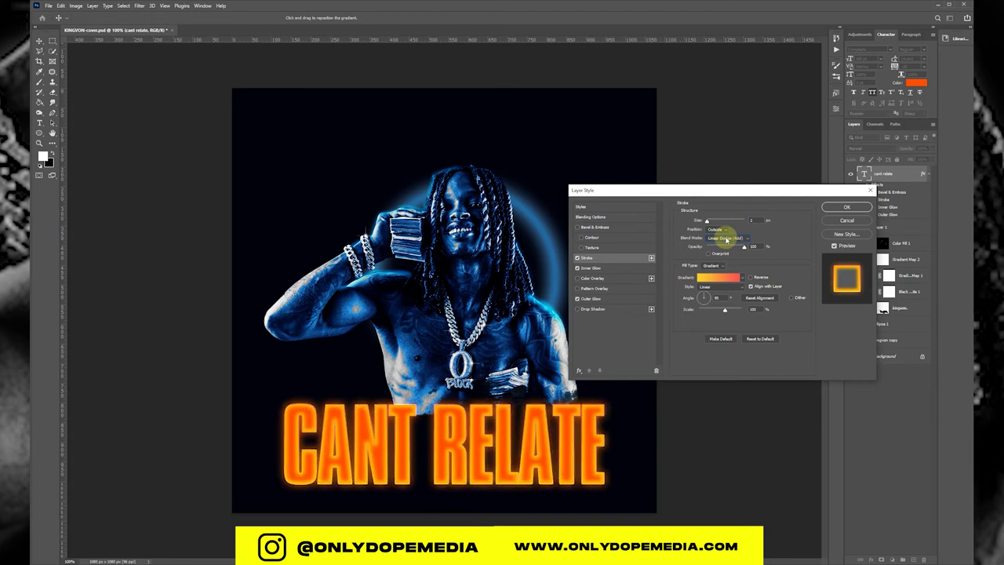
key(Down)
key(Down)
key(Down)
key(Down)
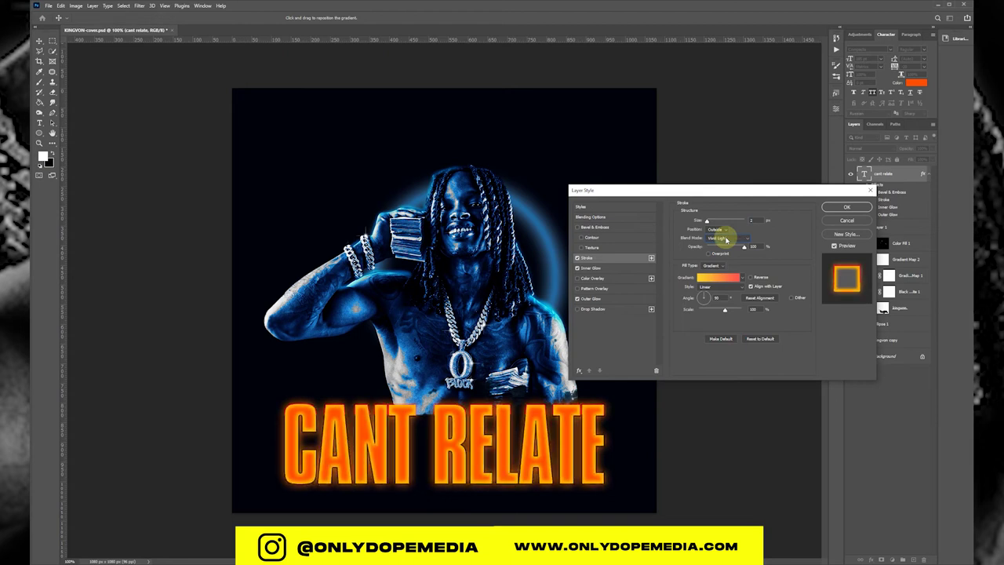
key(Down)
key(Down)
key(Down)
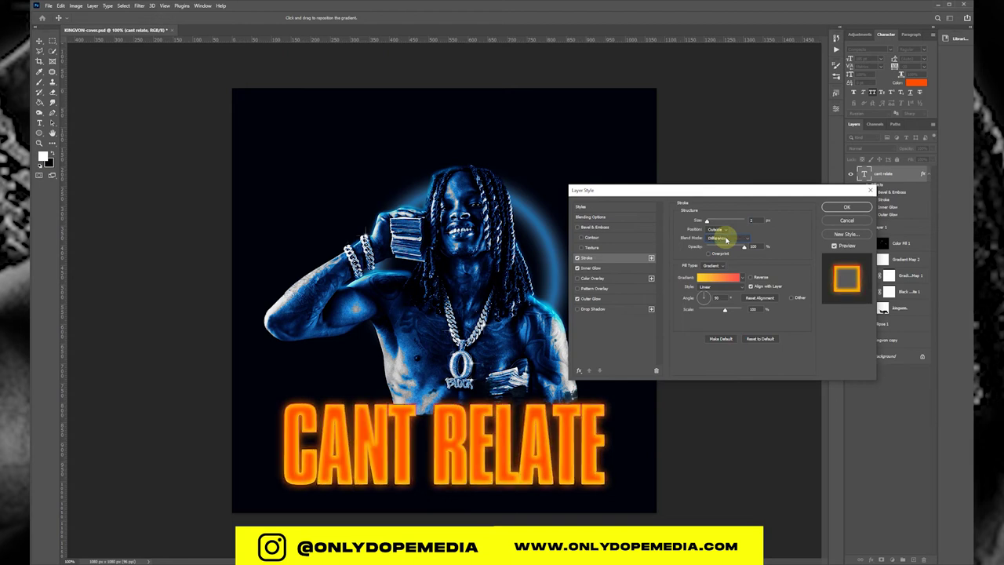
click(578, 258)
Step: Confirm the glow-only style and shift the title fill to a slightly redder orange
click(846, 206)
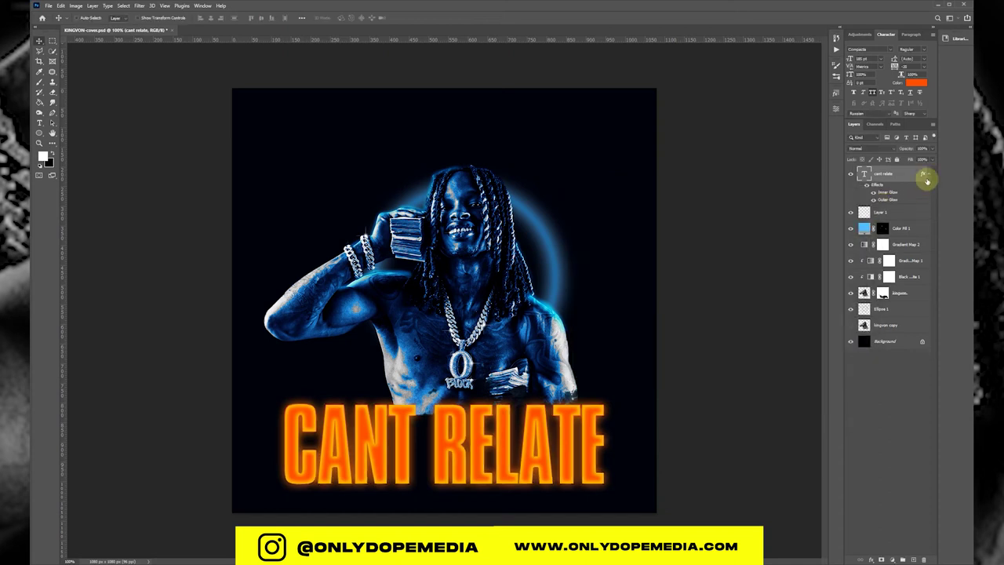
click(925, 174)
click(915, 82)
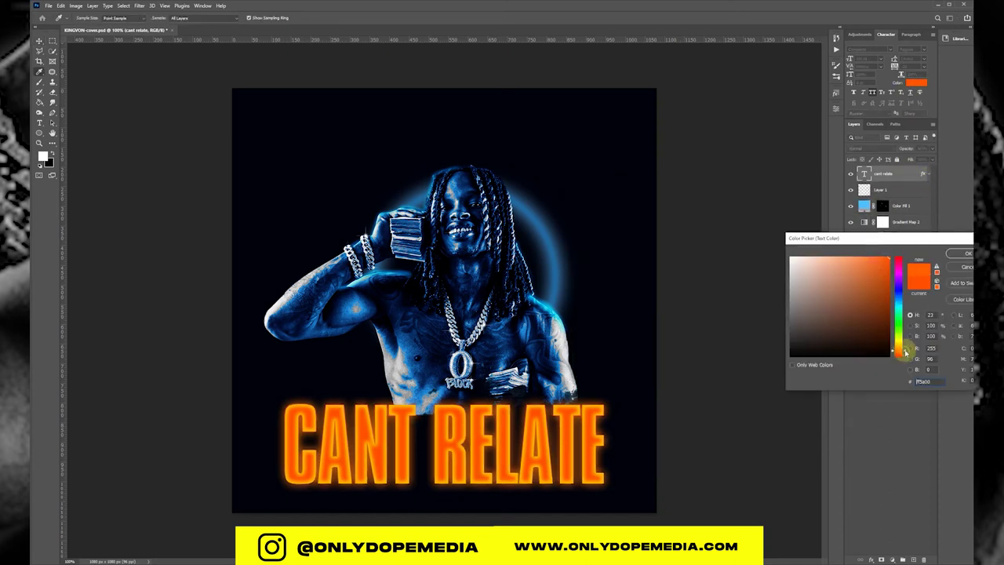
drag(905, 352, 905, 349)
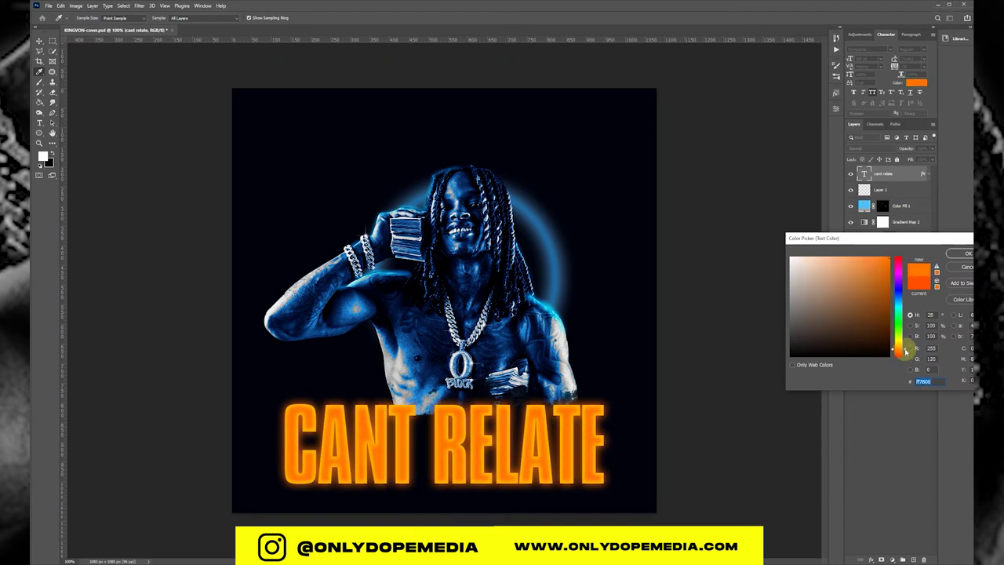
drag(905, 350, 905, 352)
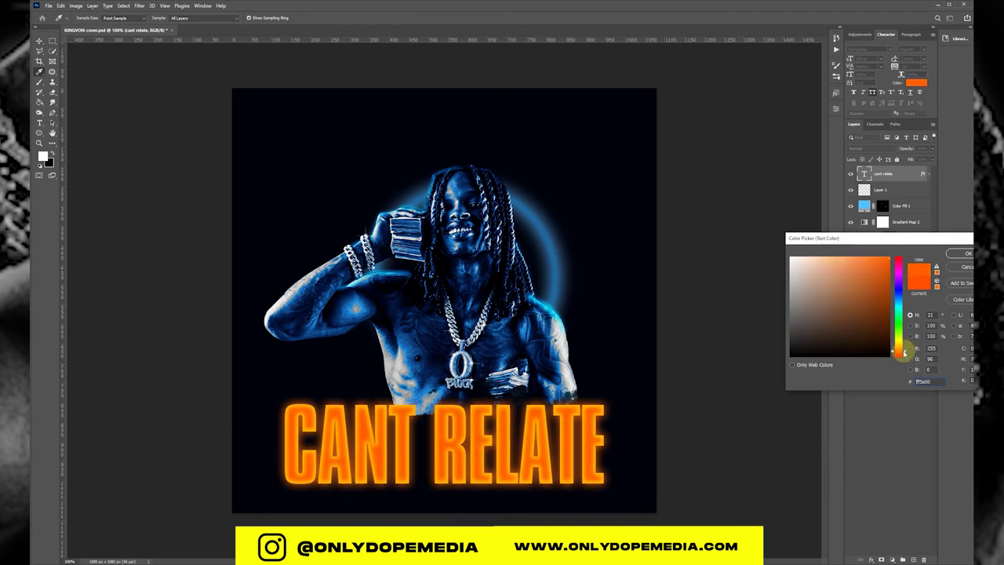
click(956, 259)
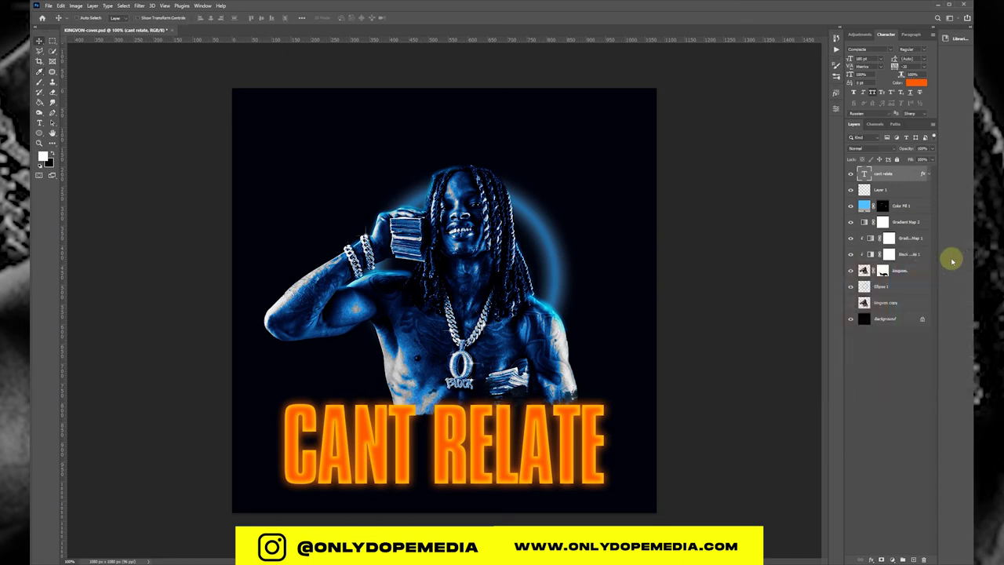
Step: Try skewing and nudging the CANT RELATE title, then undo the move
click(60, 5)
mouse_move(79, 185)
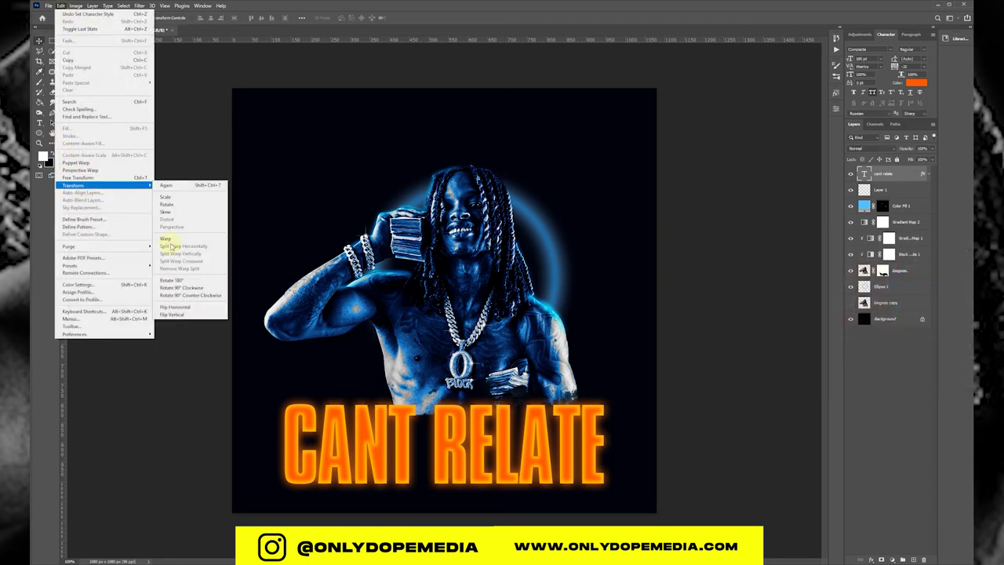
click(166, 218)
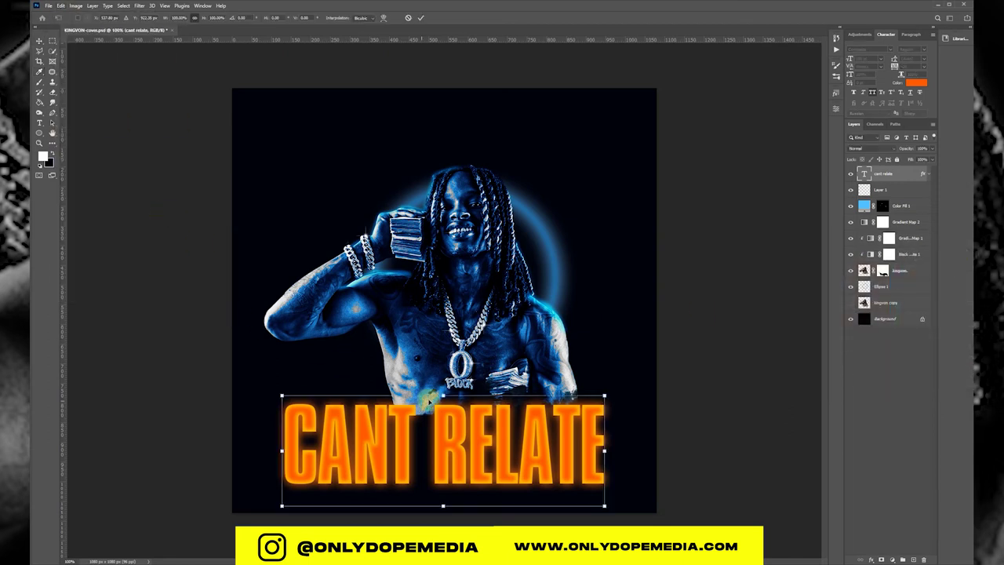
drag(443, 395, 450, 395)
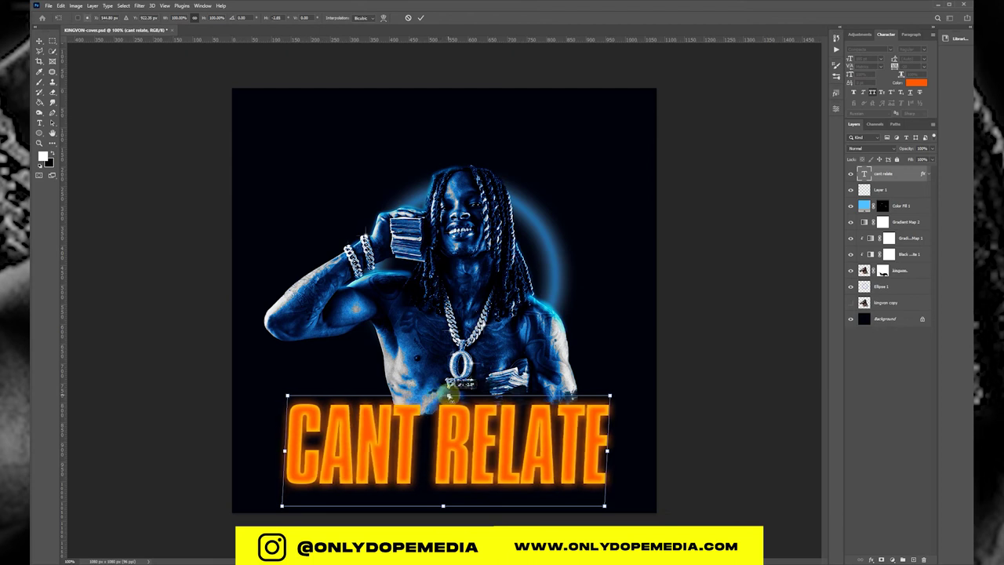
key(Return)
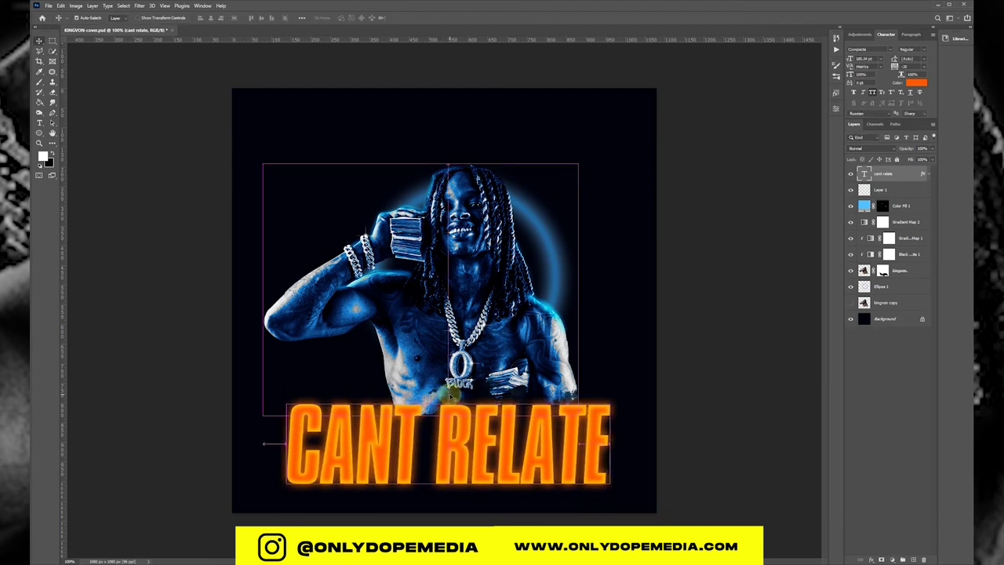
drag(522, 434, 534, 434)
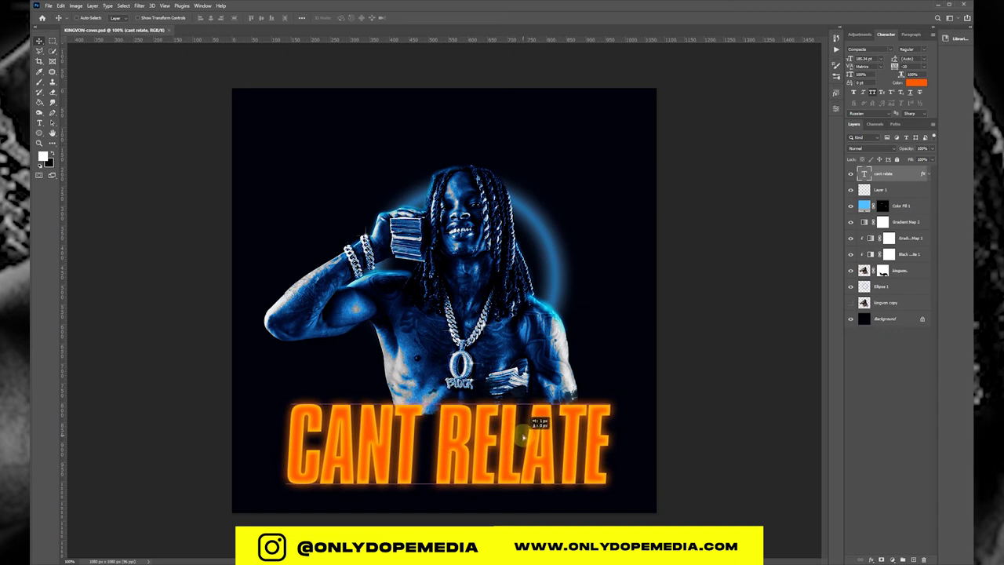
key(ctrl+z)
key(ctrl+z)
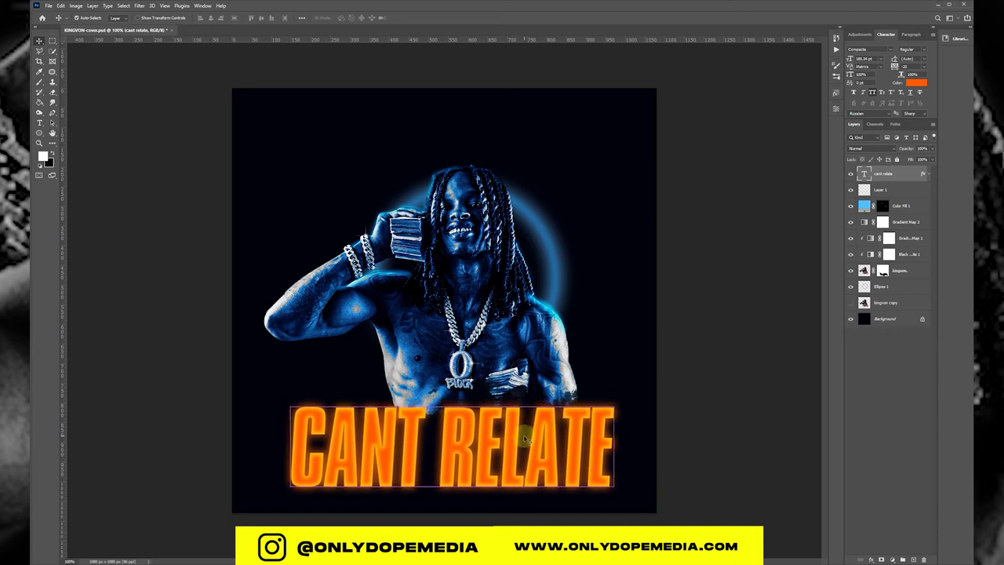
Step: Scale the title slightly down and move the cant relate layer below Ellipse 1
key(ctrl+t)
drag(451, 403, 453, 414)
key(Return)
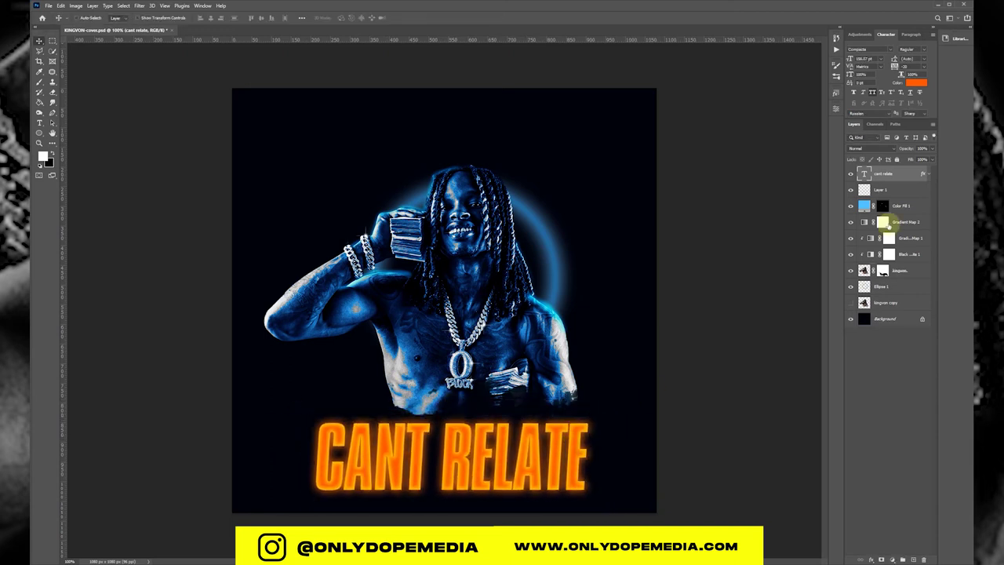
drag(897, 195, 880, 290)
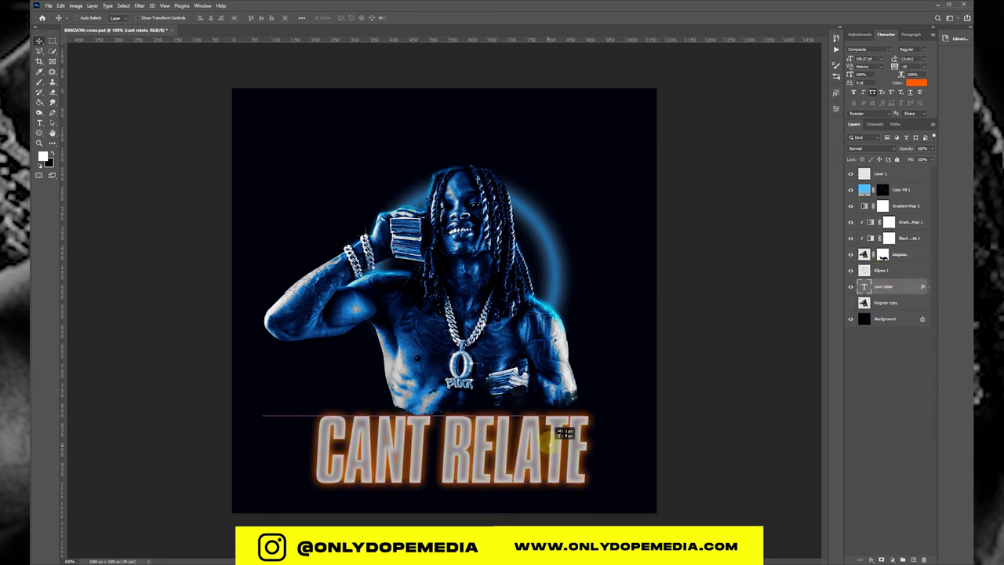
Step: Move the grey CANT RELATE title slightly up on the canvas
mouse_move(559, 435)
mouse_down()
mouse_move(559, 406)
mouse_move(561, 426)
mouse_up()
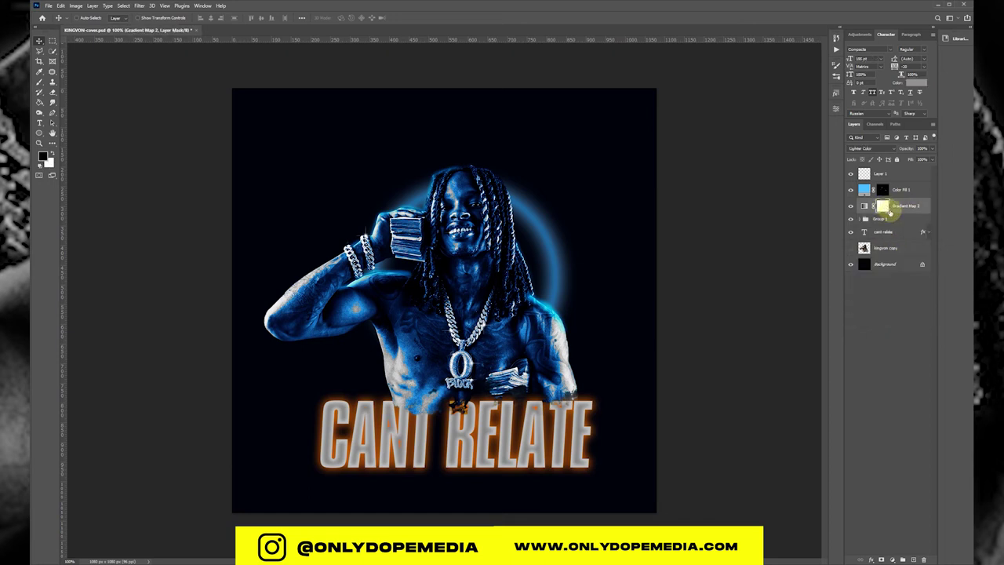
Step: Brush over CANT RELATE on the Gradient Map 2 mask to restore its orange
key(b)
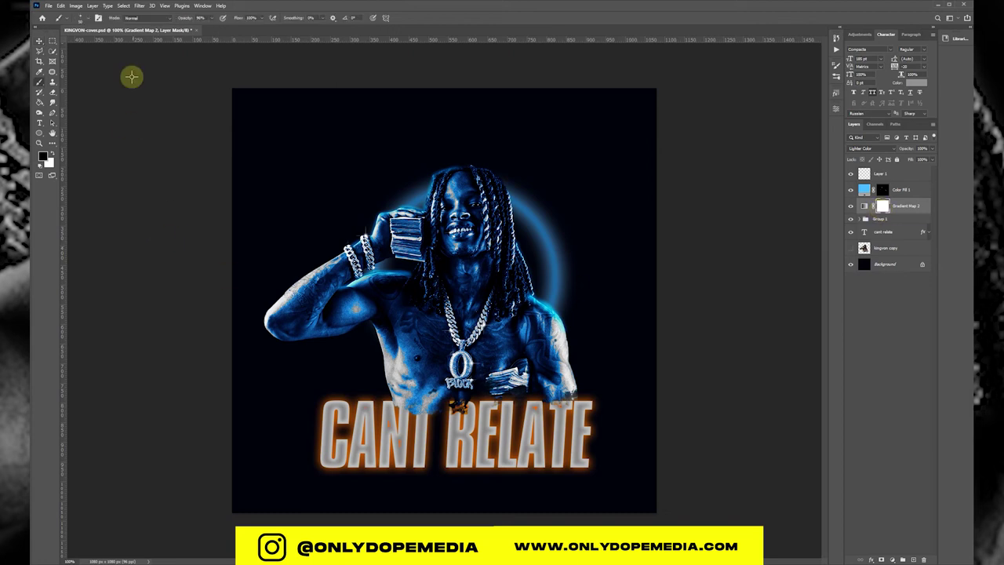
click(80, 17)
key(Return)
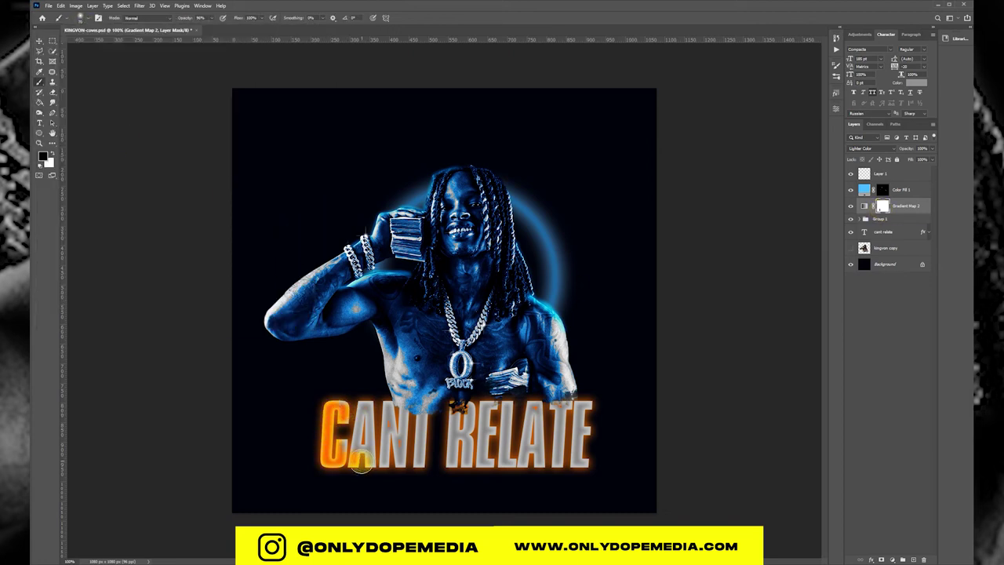
drag(185, 17, 232, 22)
drag(352, 462, 345, 398)
mouse_move(403, 465)
mouse_down()
mouse_move(564, 435)
mouse_move(357, 469)
mouse_up()
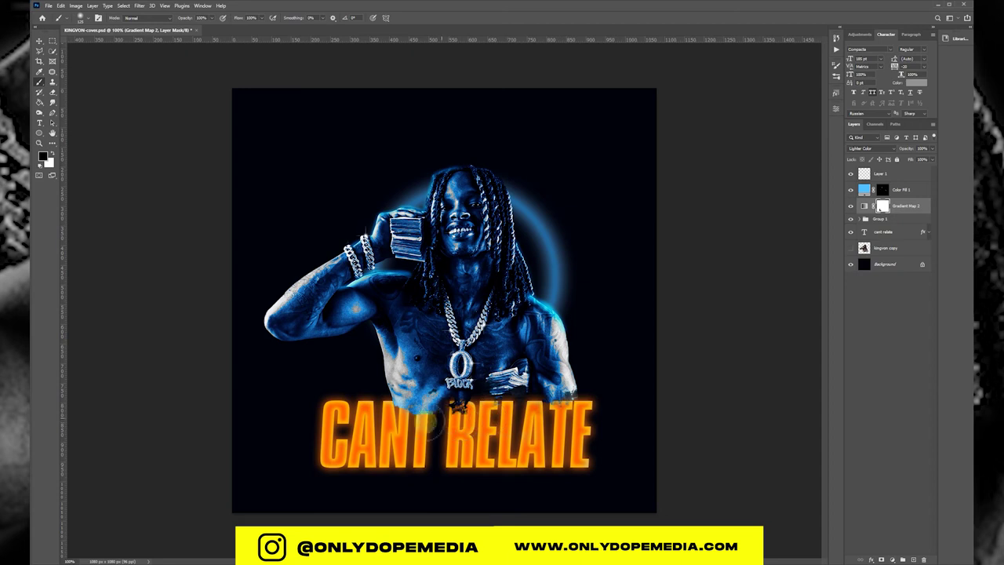
Step: Add a layer mask to Group 1 and pick a black Dried Blood Splatters brush
key(v)
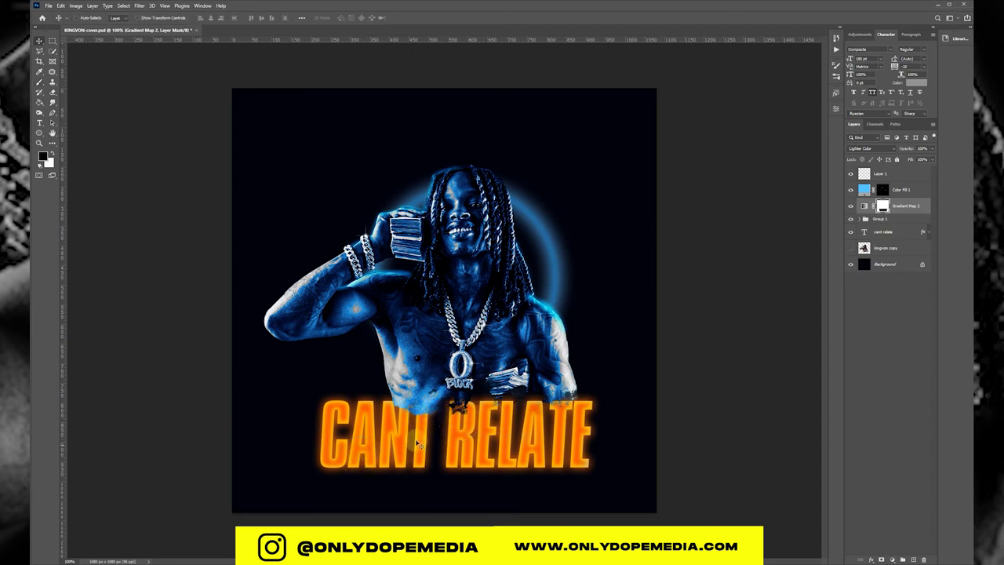
click(864, 207)
click(893, 218)
click(882, 559)
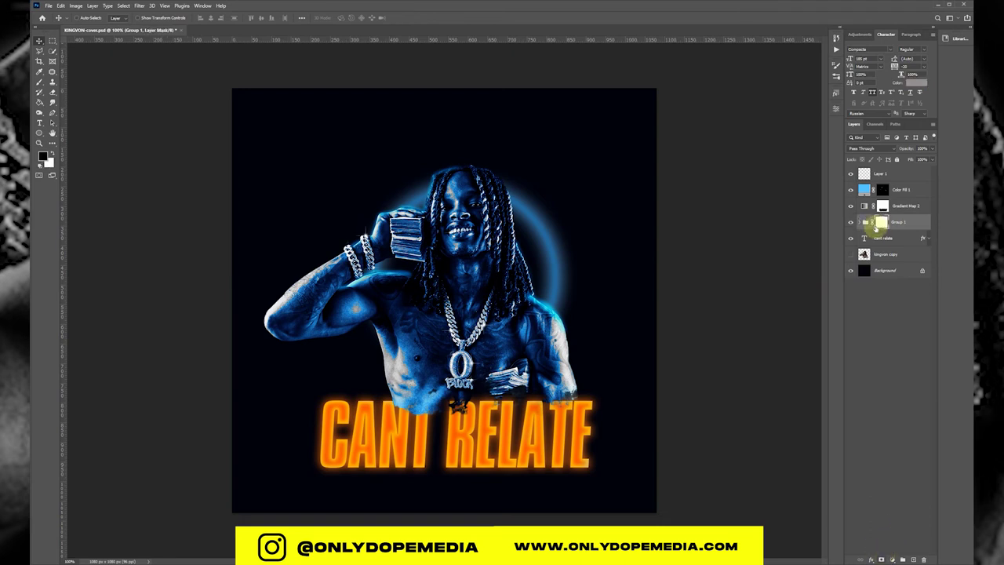
key(b)
key(x)
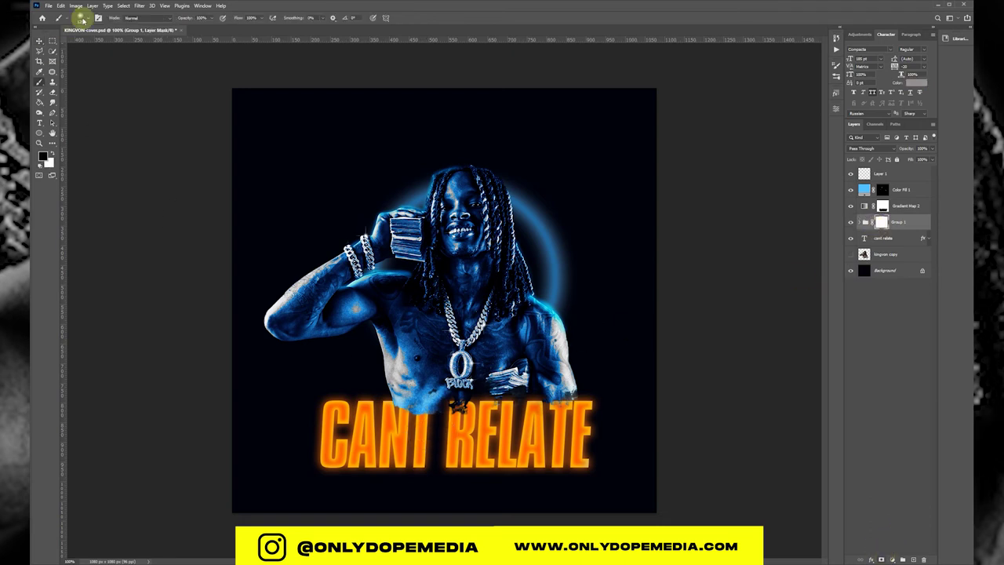
click(80, 17)
mouse_move(294, 114)
mouse_down()
mouse_move(293, 233)
mouse_move(291, 225)
mouse_up()
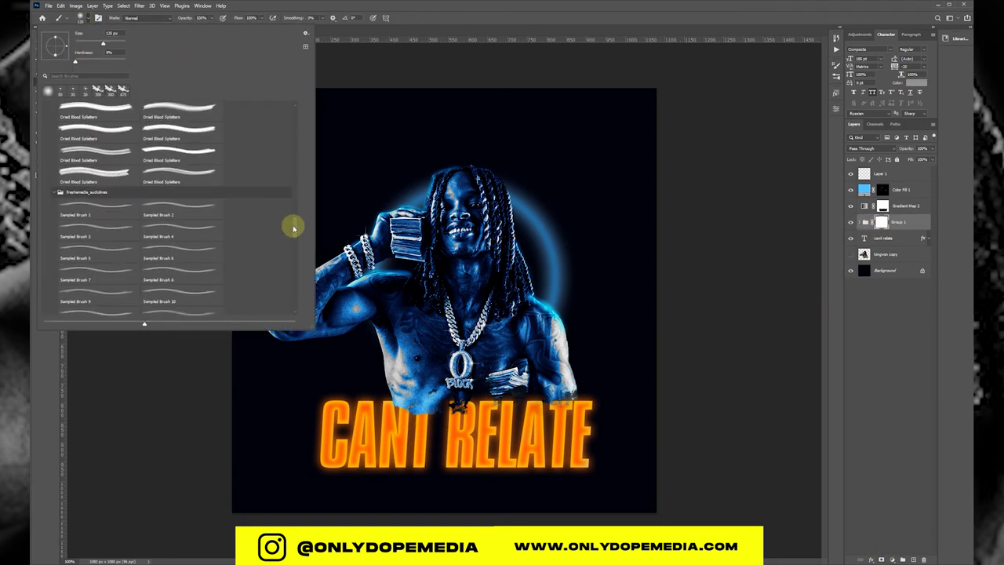
click(181, 247)
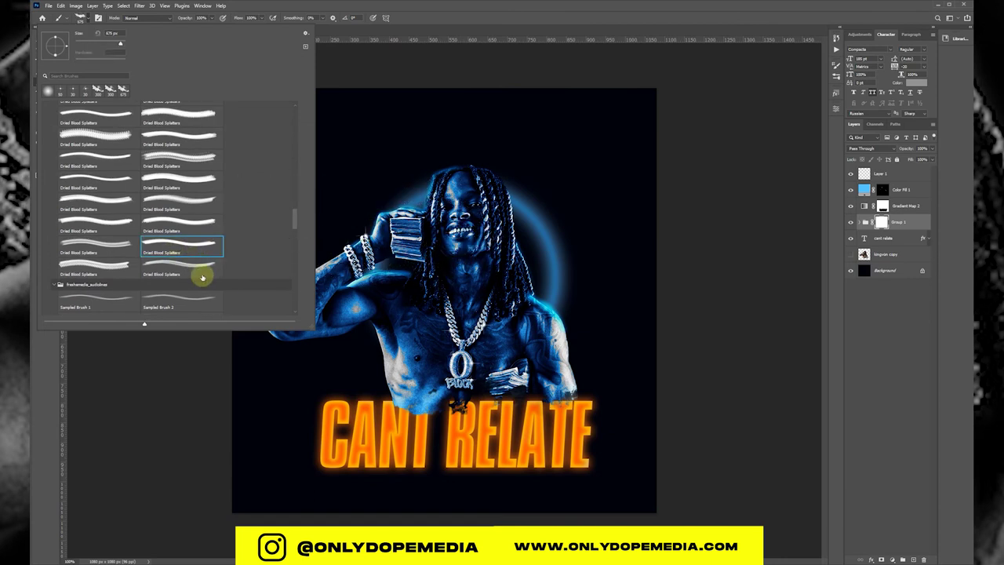
click(380, 309)
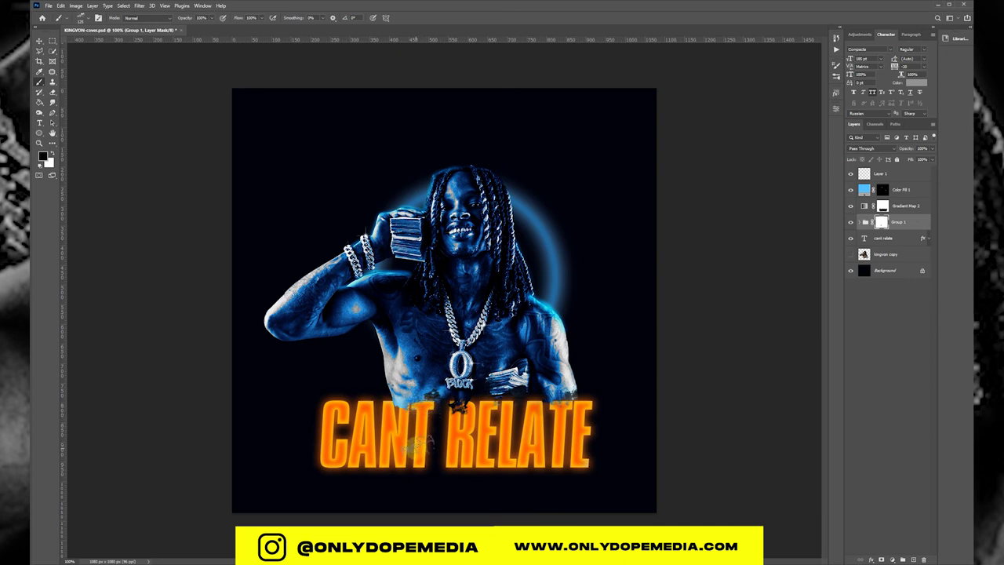
Step: Start a centre-aligned text layer reading 'KIN' above Layer 1
key(v)
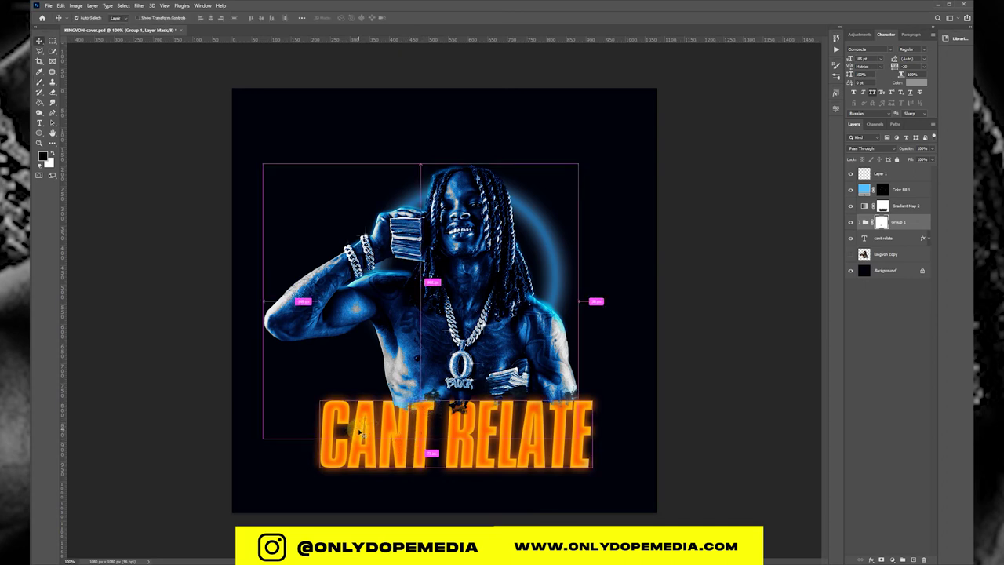
click(910, 179)
key(t)
click(555, 150)
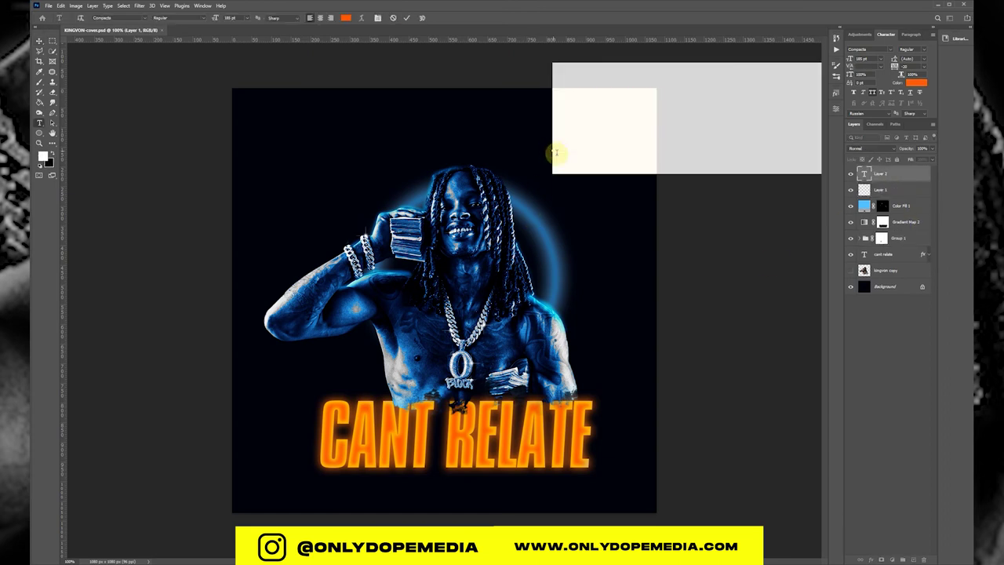
text(KIN)
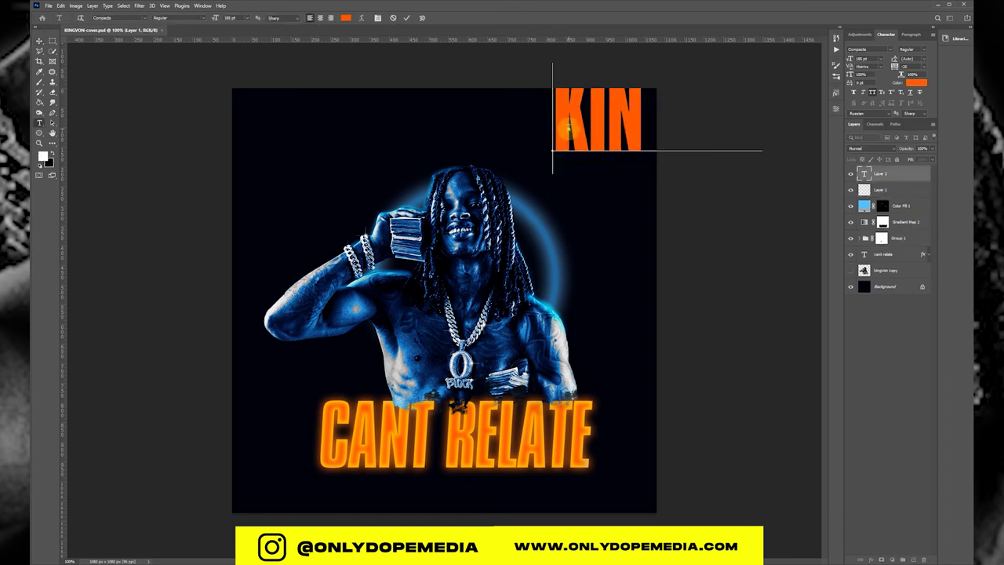
key(ctrl+a)
key(ctrl+shift+c)
Step: Complete the subtitle text with 'G' and colour it white
click(436, 141)
text(G)
key(ctrl+a)
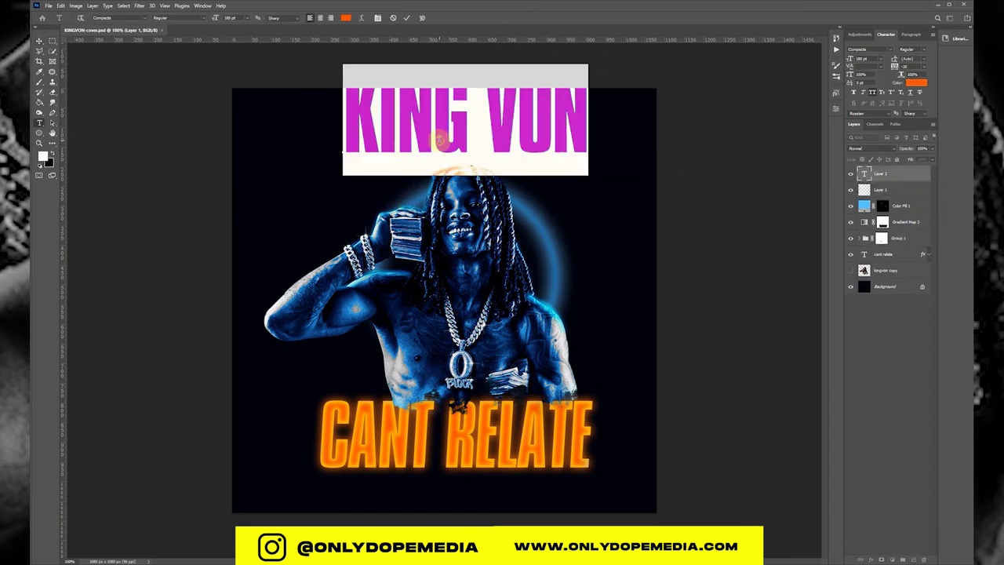
click(345, 18)
drag(842, 277, 682, 221)
key(Return)
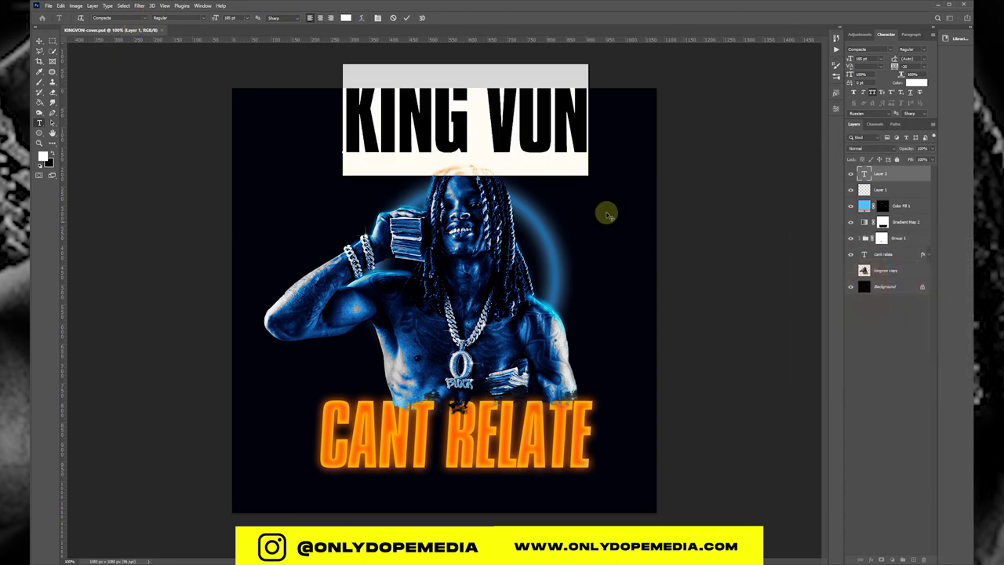
Step: Set the subtitle to Druk Wide Web at 22 pt and centre it below the title
click(117, 18)
key(Return)
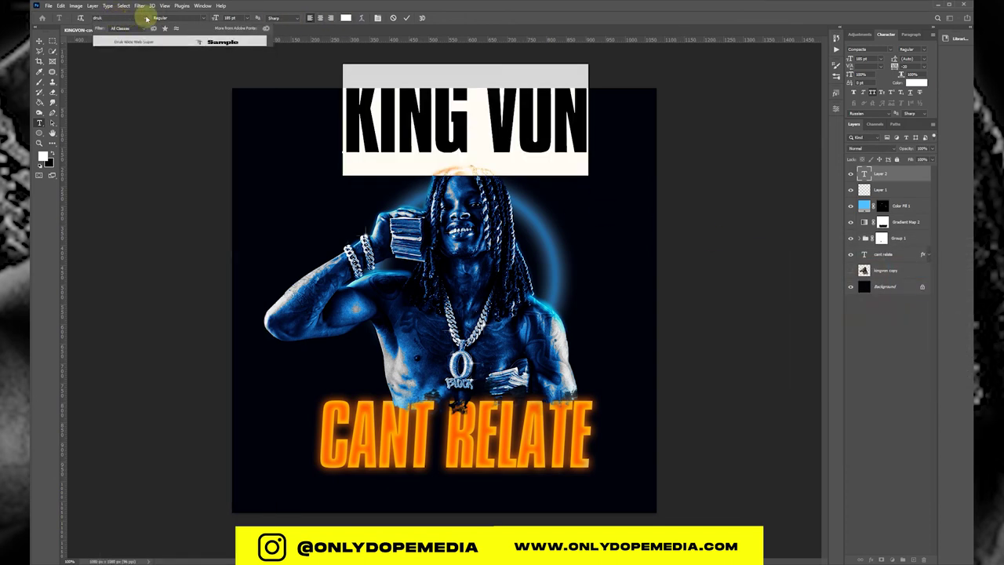
key(shift+Down)
key(shift+Down)
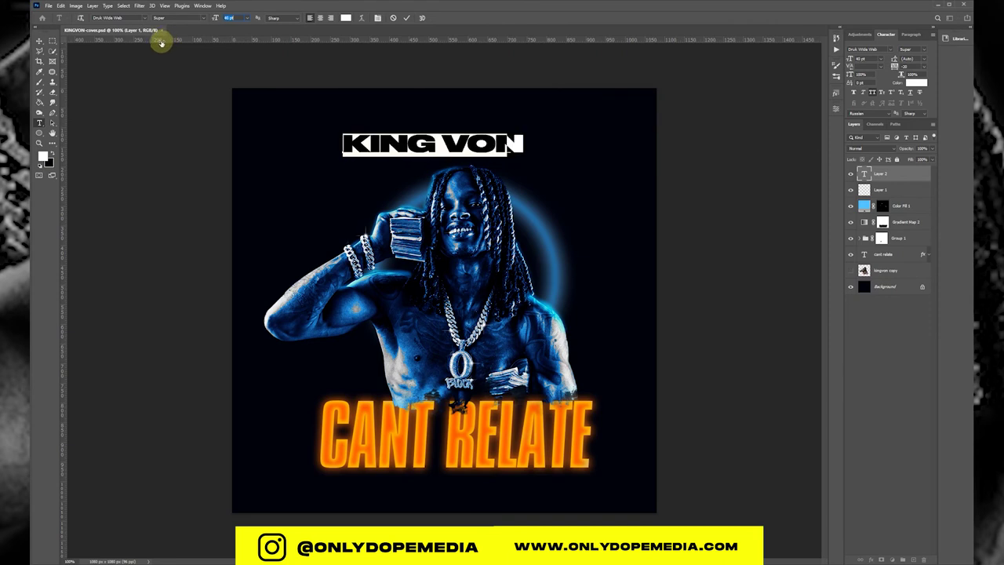
key(shift+Down)
key(shift+Down)
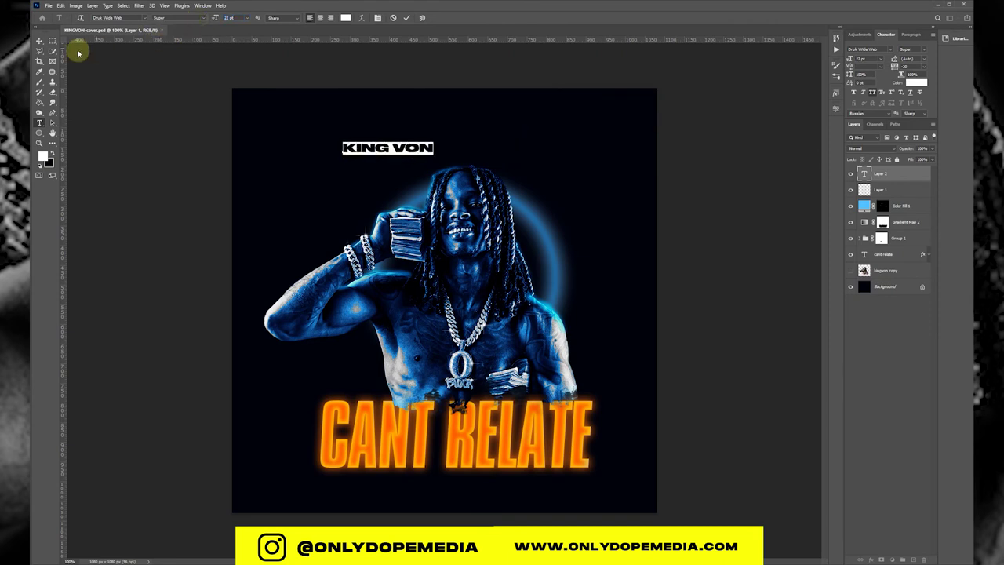
click(39, 40)
mouse_move(392, 147)
mouse_down()
mouse_move(474, 151)
mouse_move(487, 480)
mouse_up()
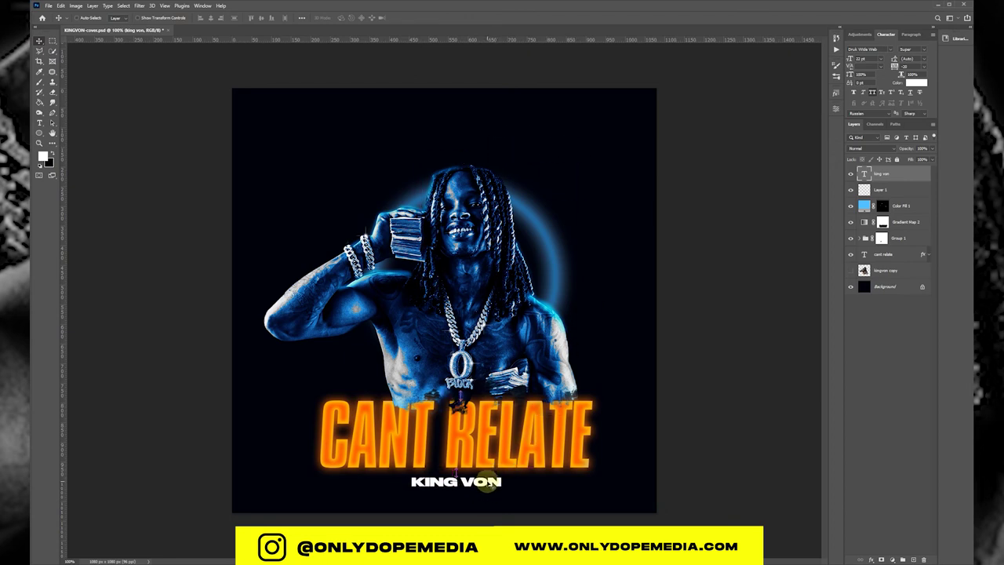
Step: Recolour KING VON with an orange sampled from the CANT RELATE title
key(t)
click(339, 17)
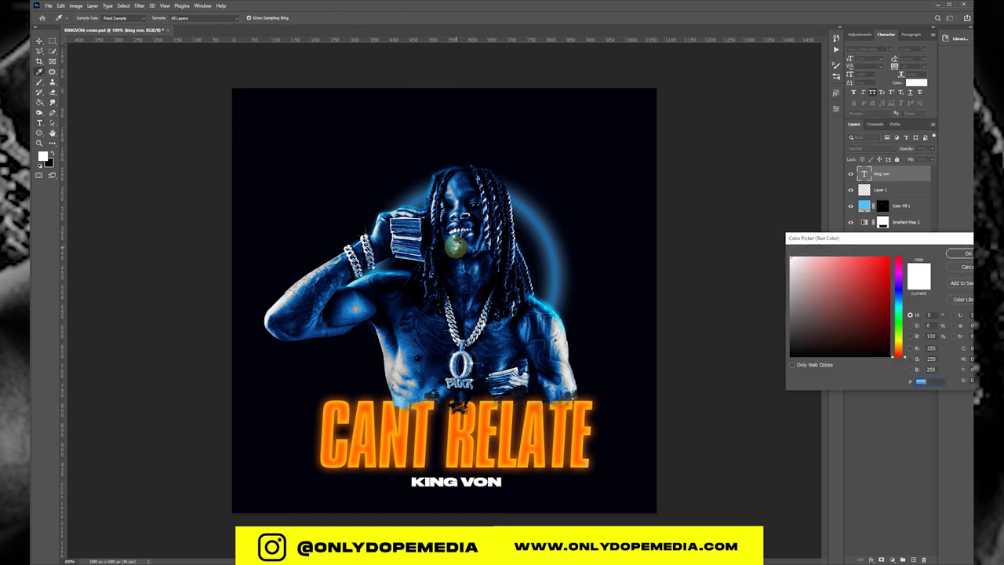
click(454, 245)
click(423, 433)
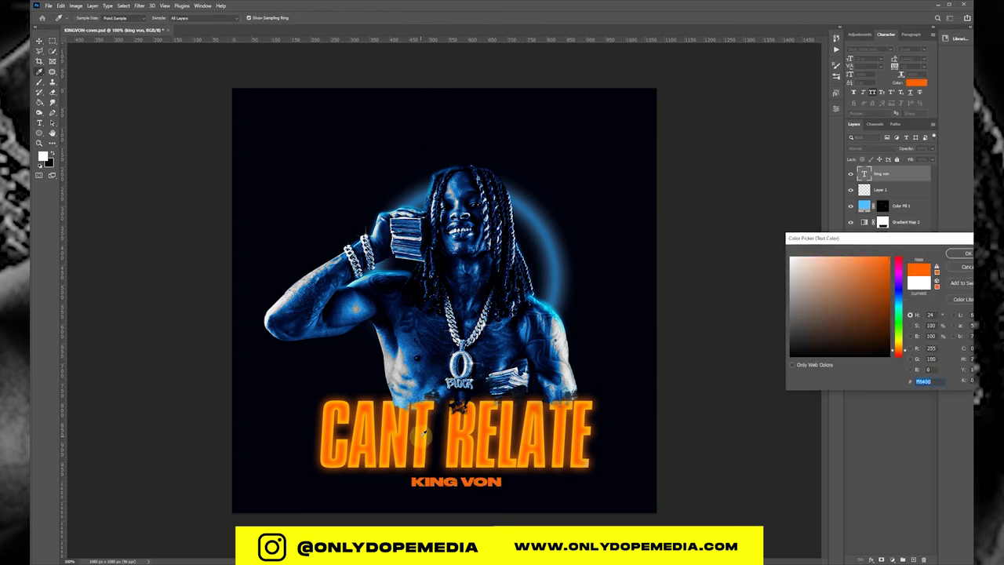
click(428, 437)
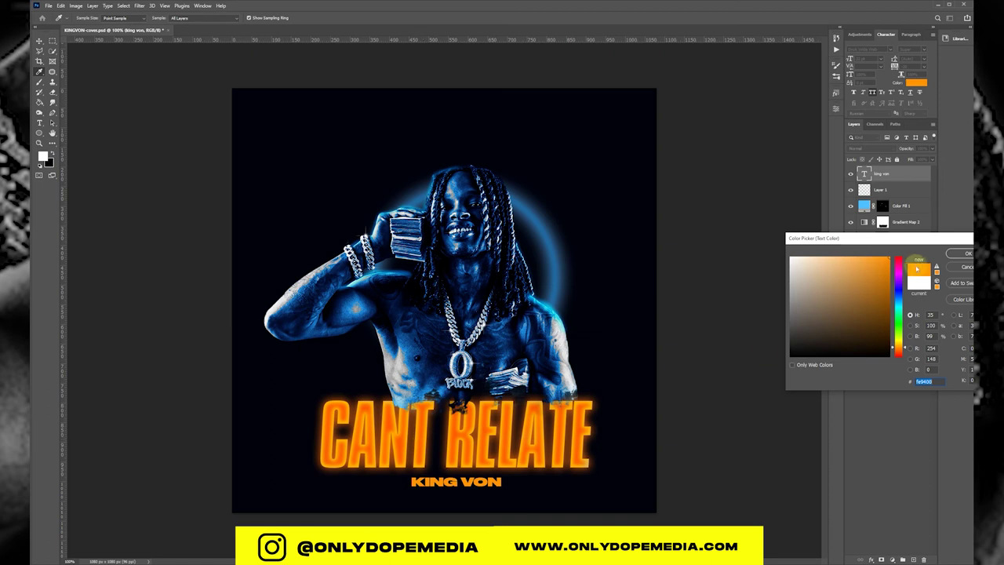
click(959, 253)
Step: Nudge KING VON slightly right to centre it and add a new empty layer
click(39, 41)
drag(498, 481, 502, 481)
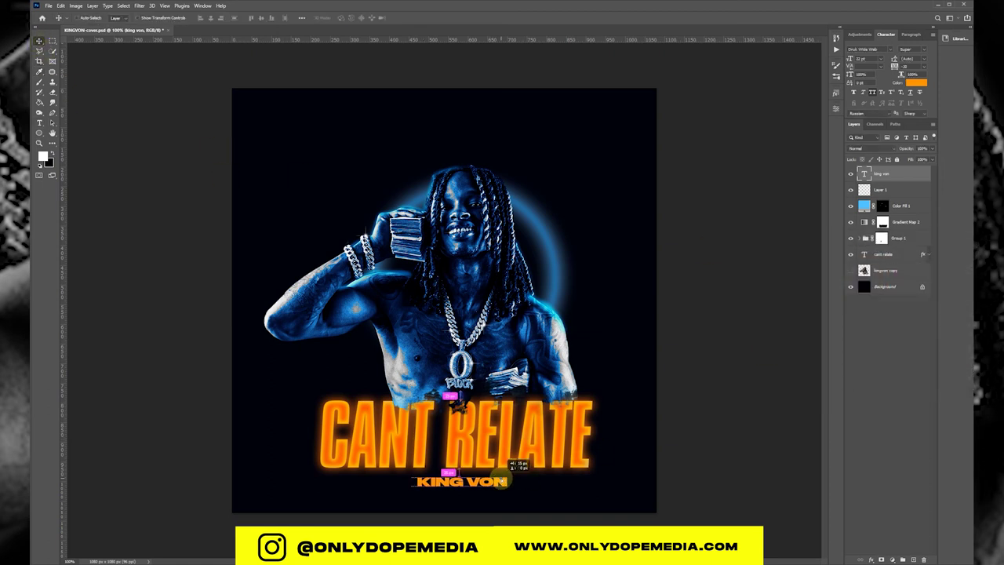
click(912, 559)
Step: Fill the new Layer 2 with grey using the Paint Bucket
key(g)
click(42, 155)
text(808080)
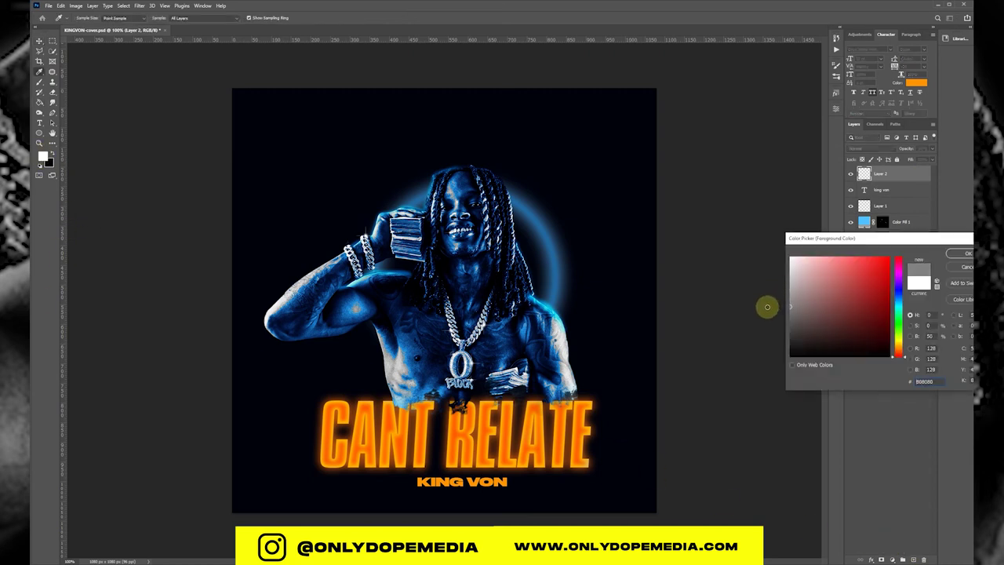
key(Return)
click(553, 150)
Step: Add about 1% coloured noise to the grey layer and blend it in Overlay mode
click(139, 5)
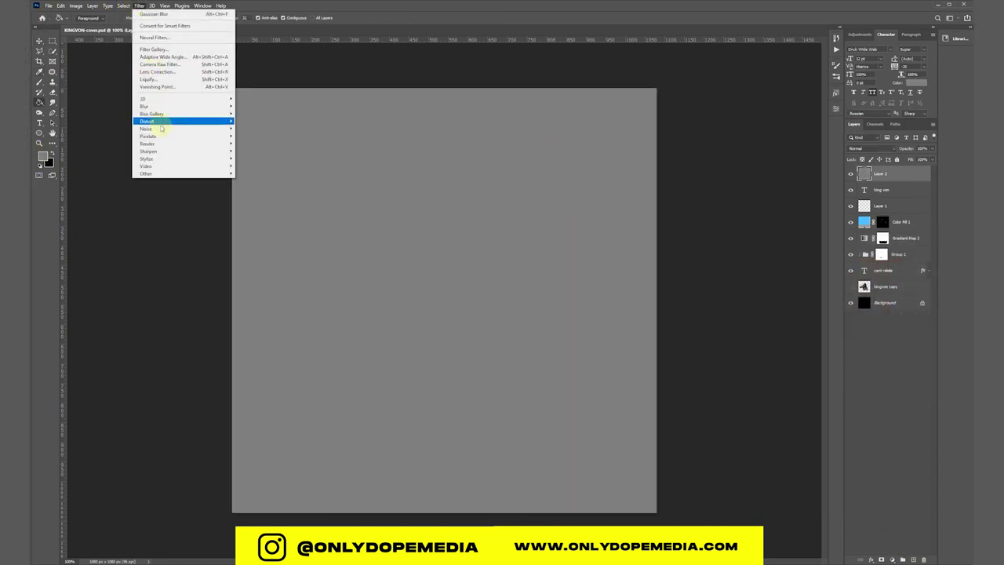
mouse_move(146, 128)
click(252, 131)
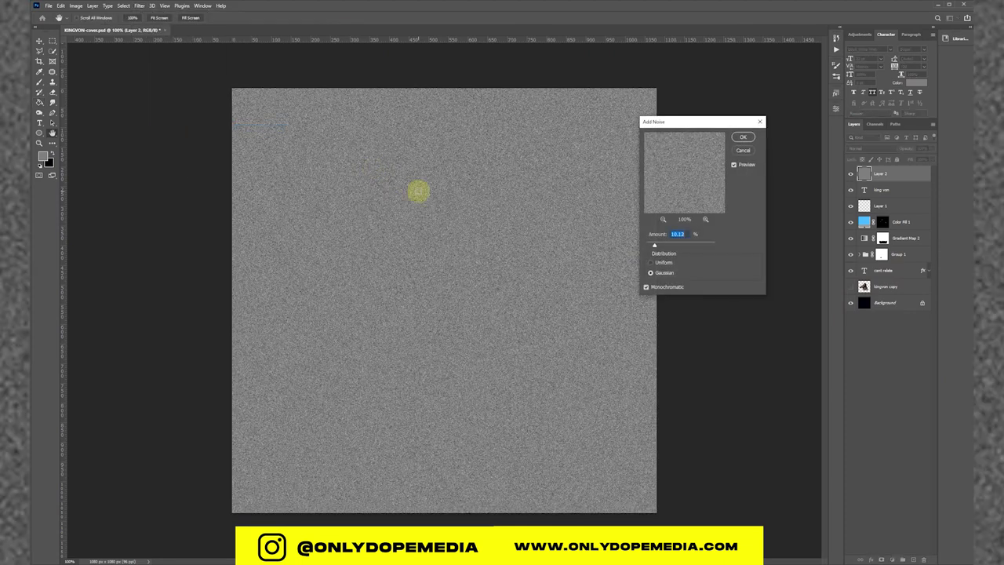
click(645, 287)
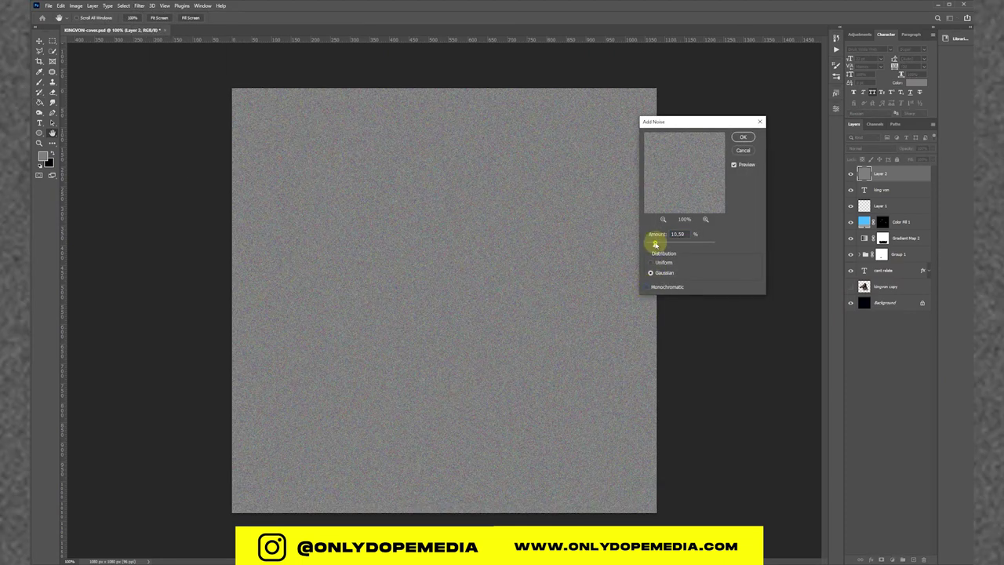
drag(654, 244, 647, 244)
click(742, 137)
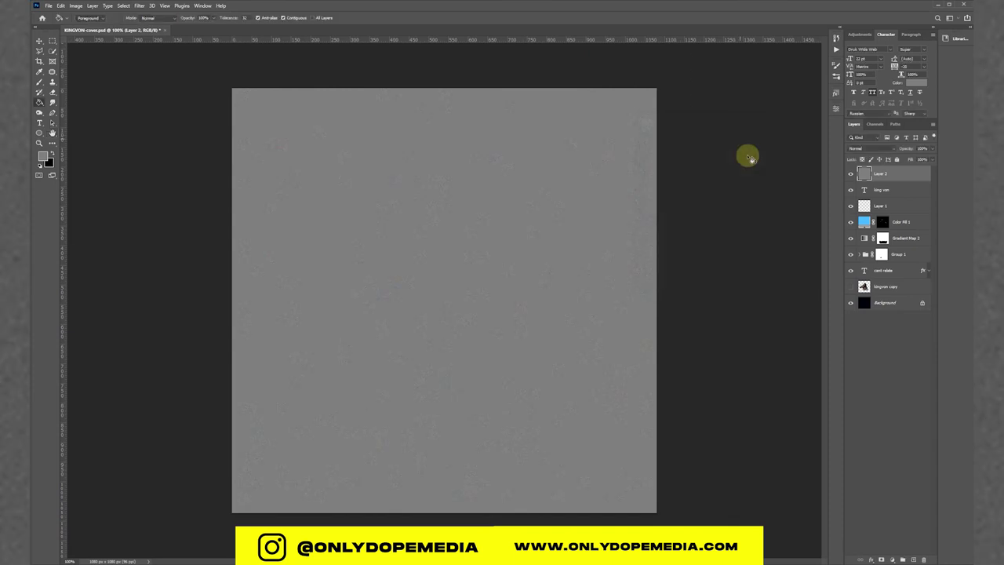
click(854, 150)
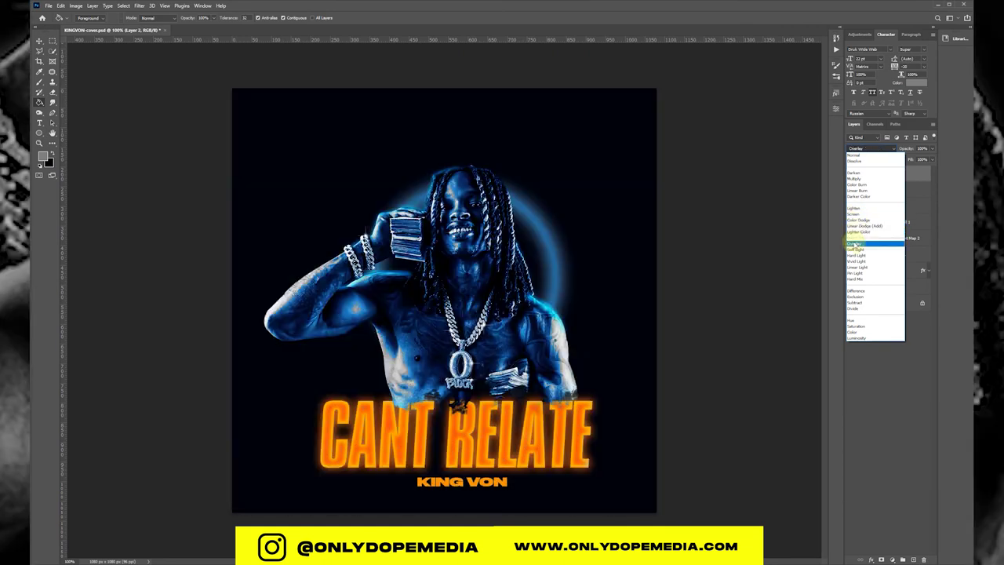
click(852, 245)
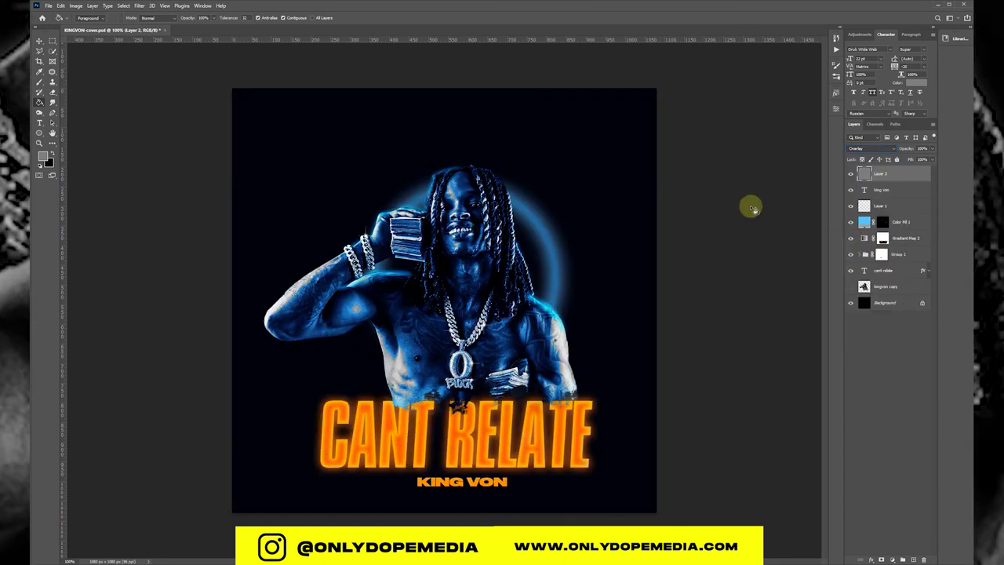
key(v)
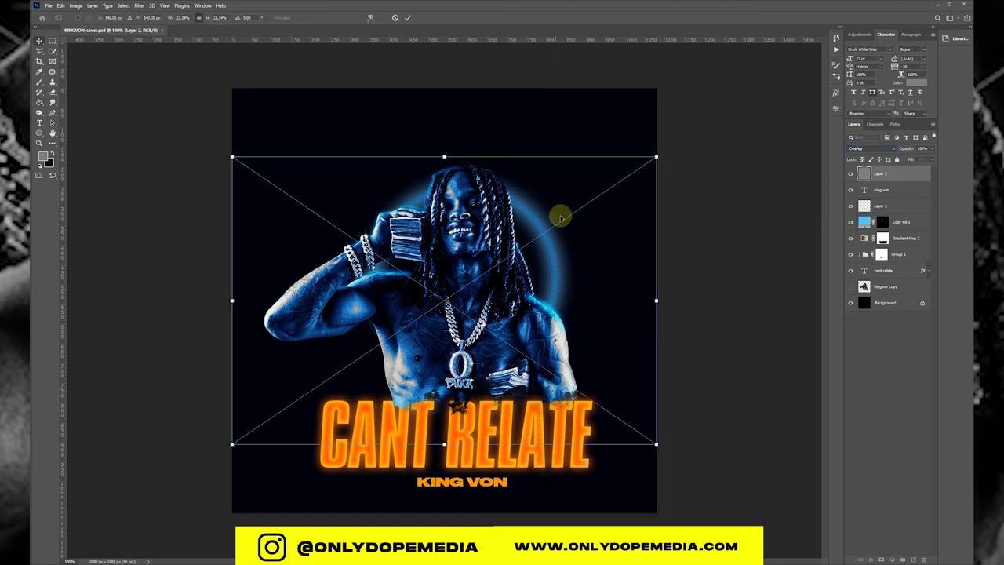
Step: Place the photocopy texture, stretch it over the canvas, and move it below Layer 2
drag(444, 152, 444, 89)
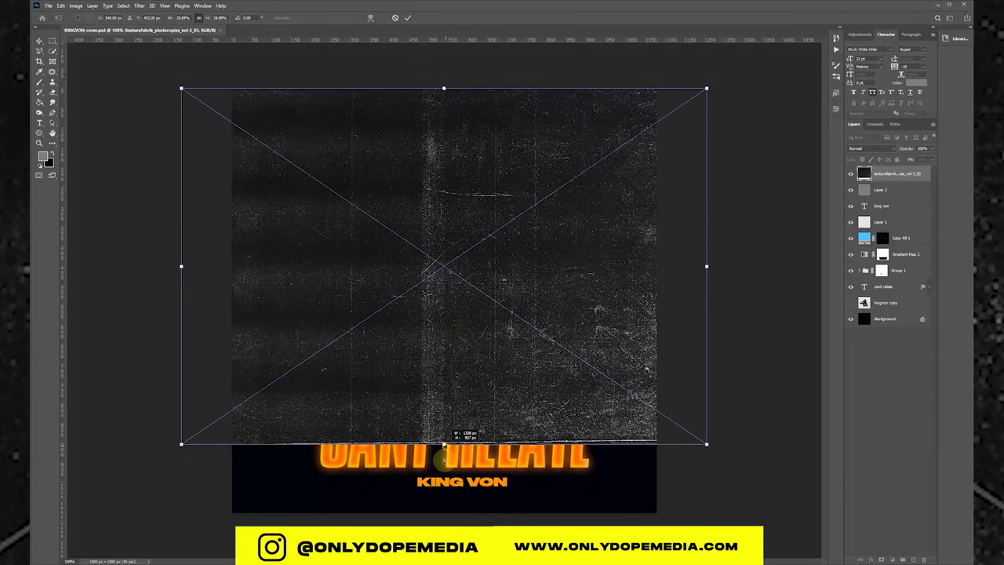
drag(443, 444, 442, 513)
key(Return)
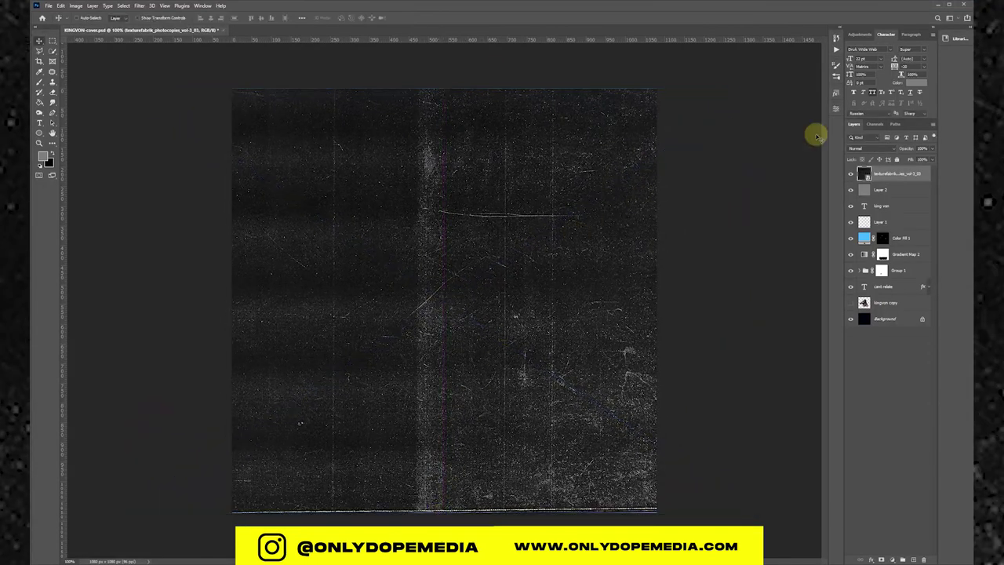
drag(882, 174, 885, 195)
Step: Blend the texture in Subtract mode at about 20% opacity and save the file
click(869, 149)
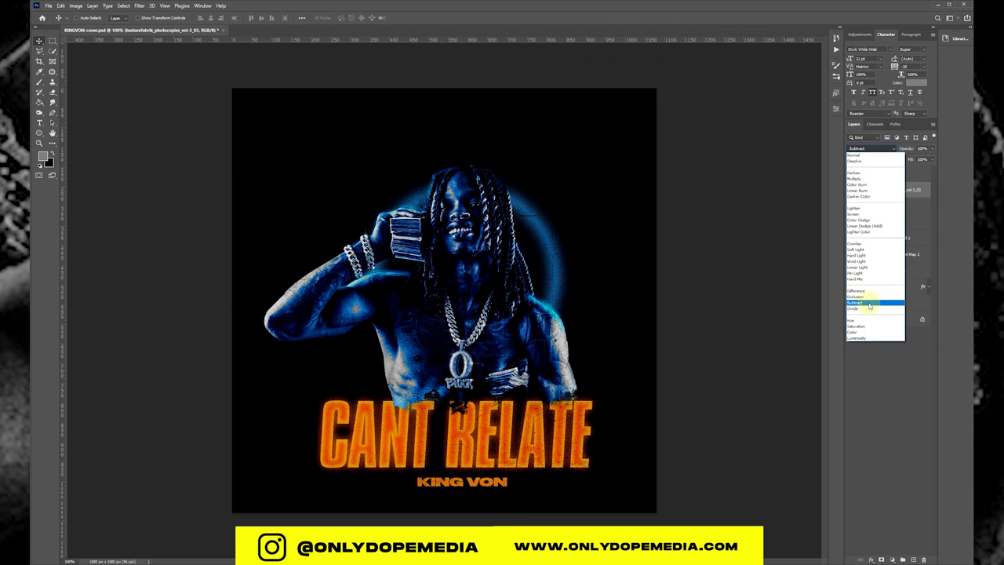
click(870, 304)
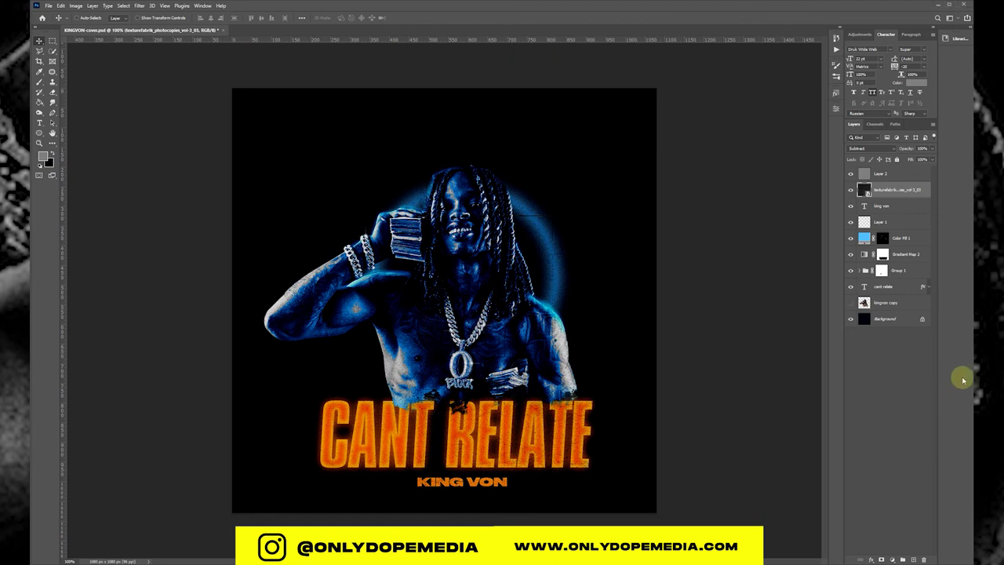
drag(889, 149, 870, 153)
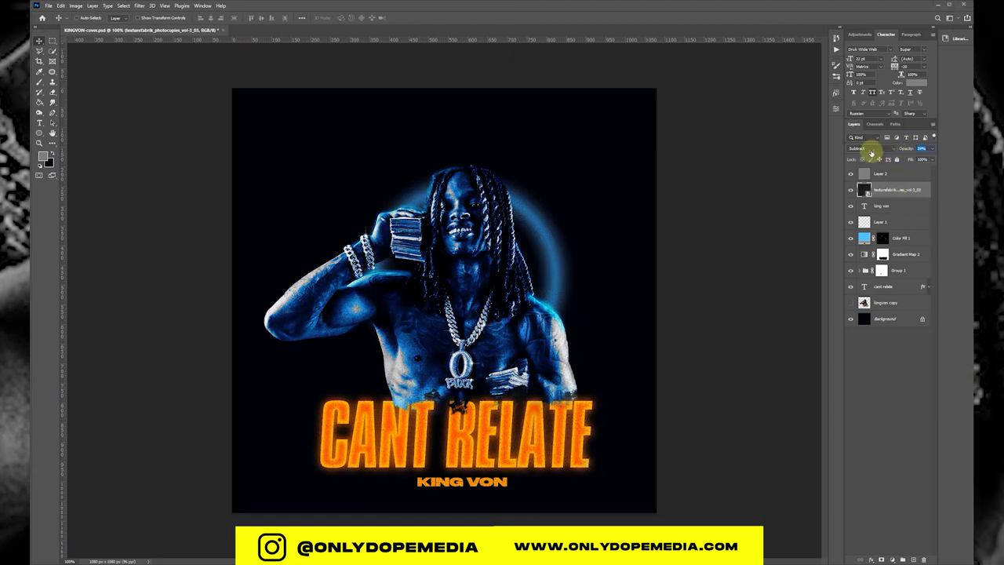
key(ctrl+s)
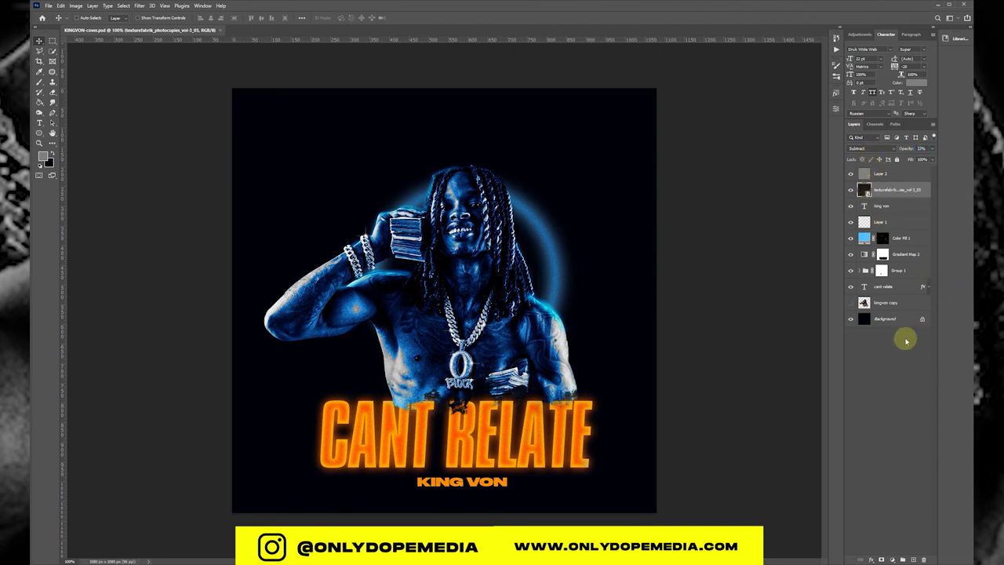
Step: Select the king von through cant relate layers and shift them up and left together
click(890, 205)
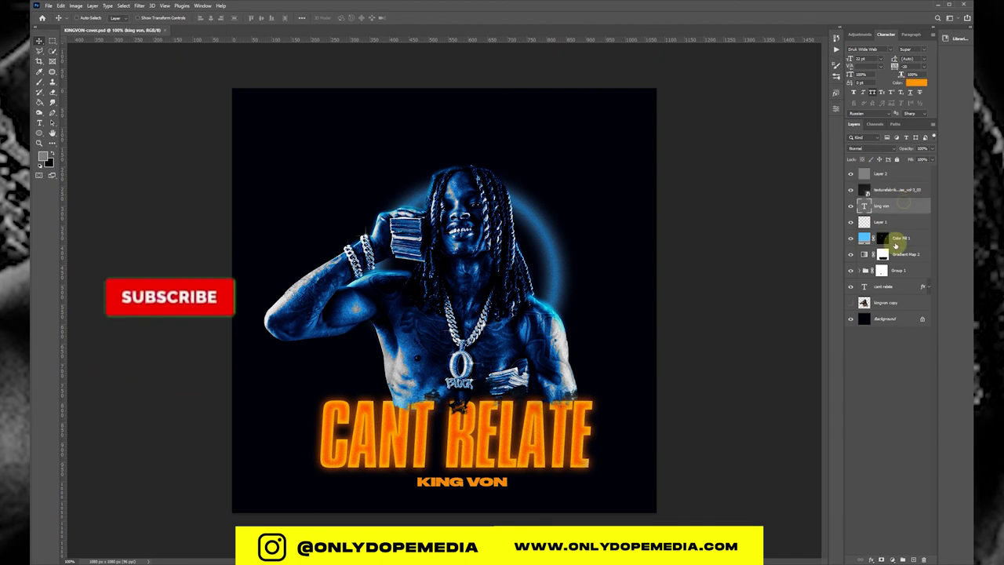
scroll(459, 219, up, 2)
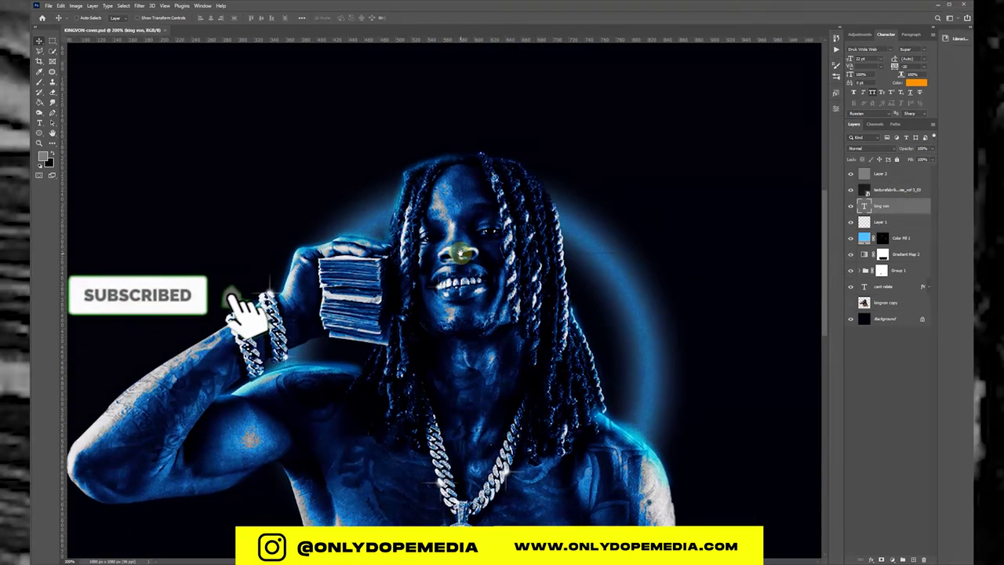
scroll(463, 239, down, 3)
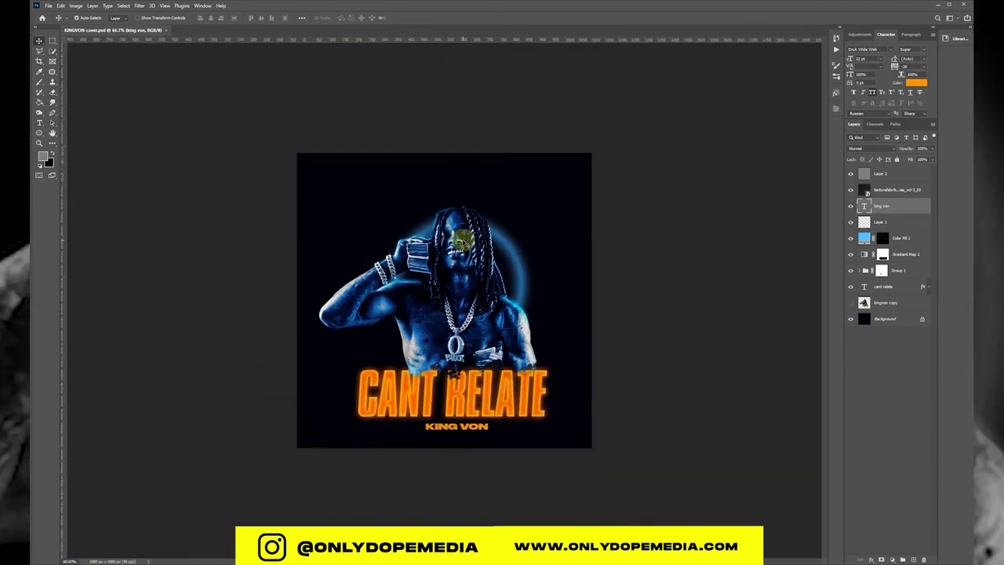
scroll(698, 149, up, 1)
shift+click(897, 285)
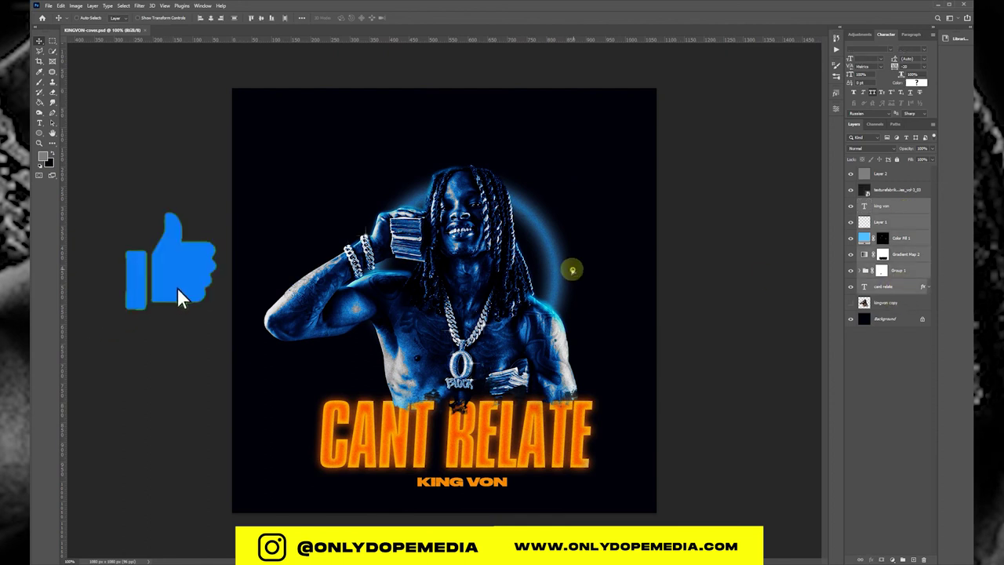
drag(572, 272, 562, 252)
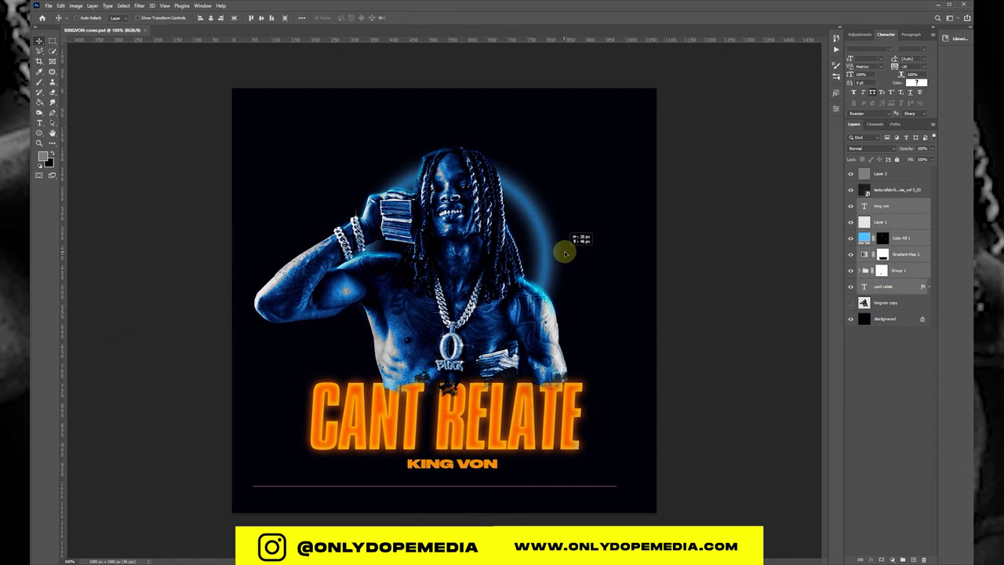
drag(563, 253, 568, 250)
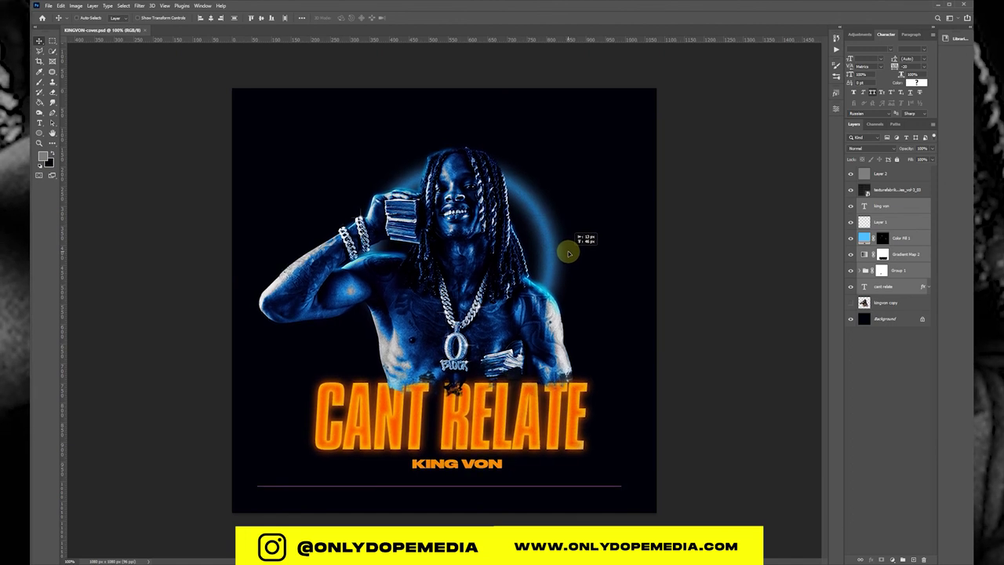
click(694, 264)
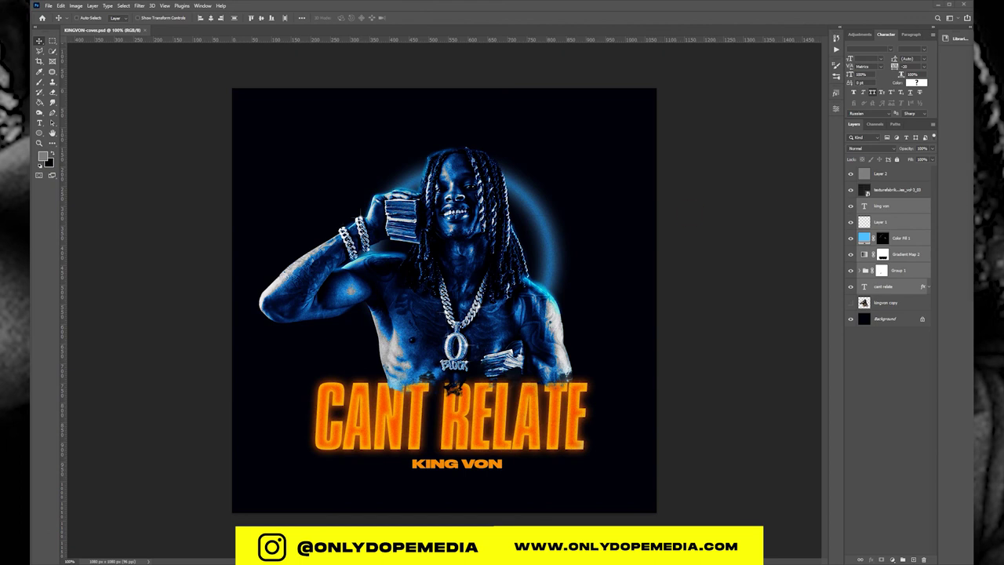
Step: Place the Parental Advisory graphic, shrink it into the bottom-right corner, and blend it in Screen
drag(643, 316, 650, 312)
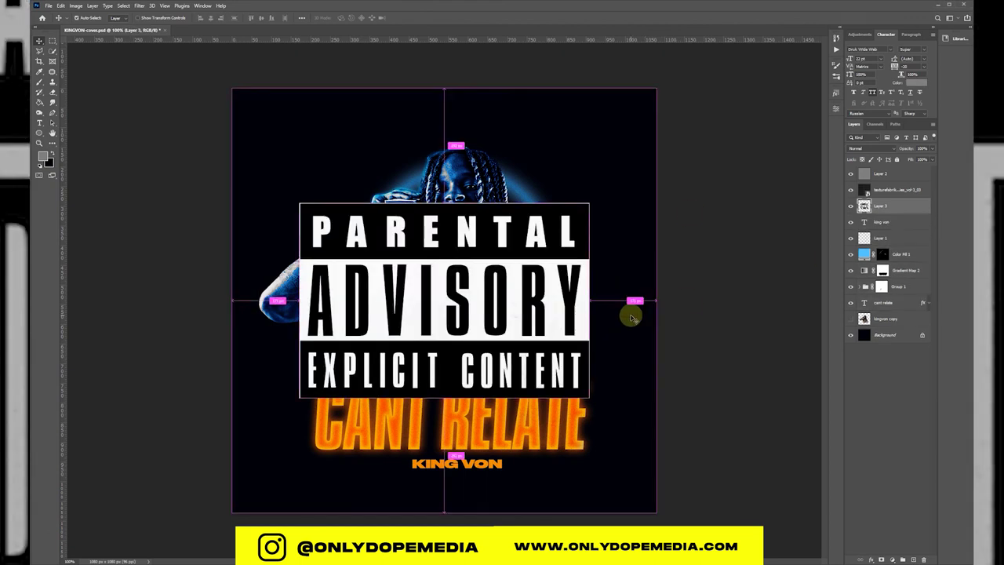
mouse_move(444, 202)
mouse_down()
mouse_move(433, 349)
mouse_move(634, 486)
mouse_move(637, 477)
mouse_up()
key(Return)
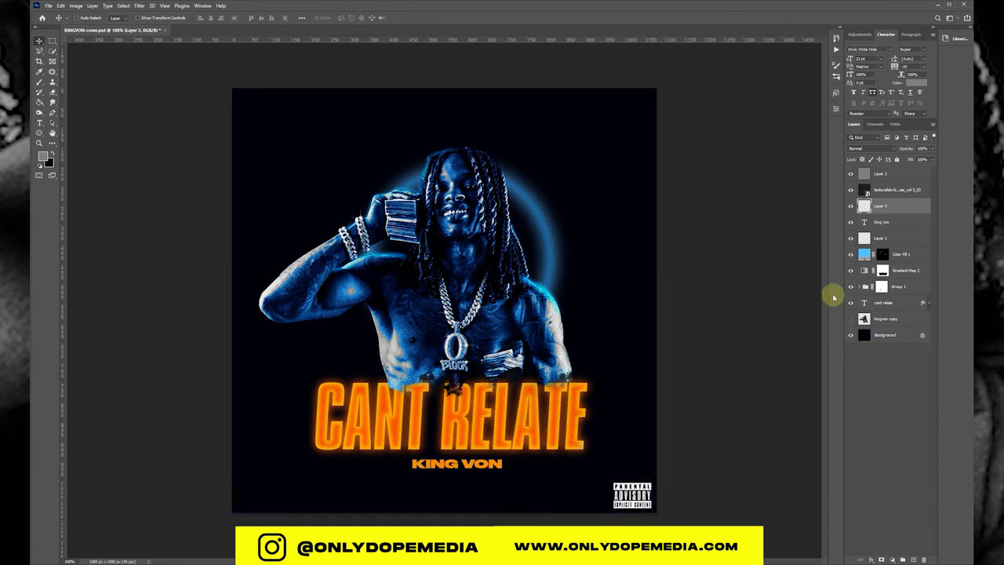
click(862, 148)
click(853, 215)
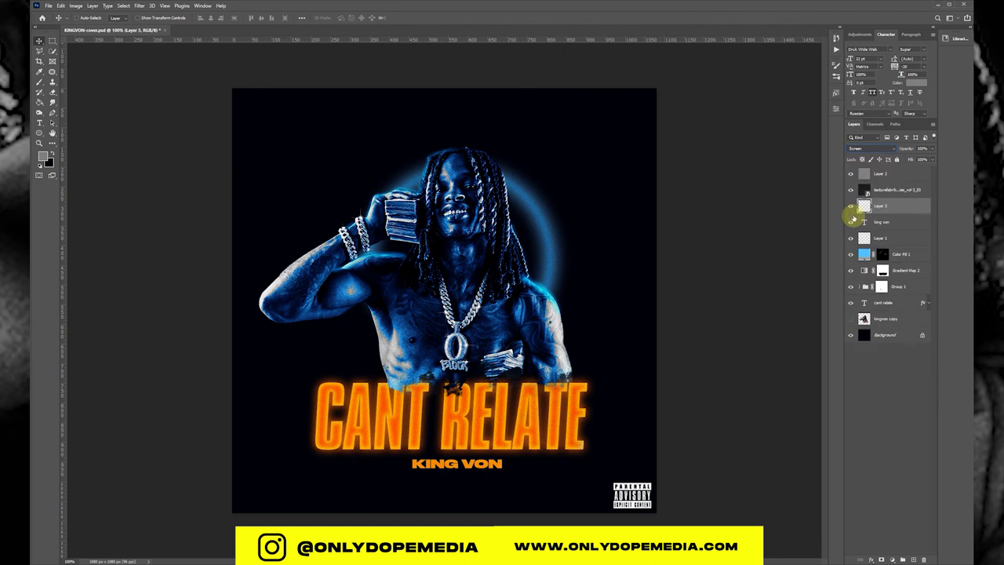
Step: Draw rectangular selections around and just above the advisory label
click(52, 40)
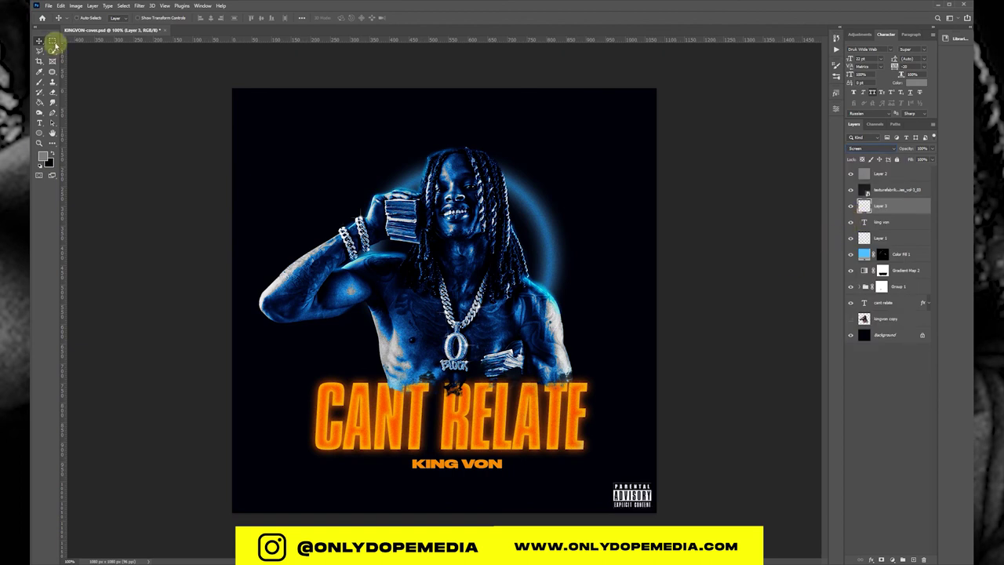
drag(601, 478, 612, 514)
drag(613, 463, 654, 478)
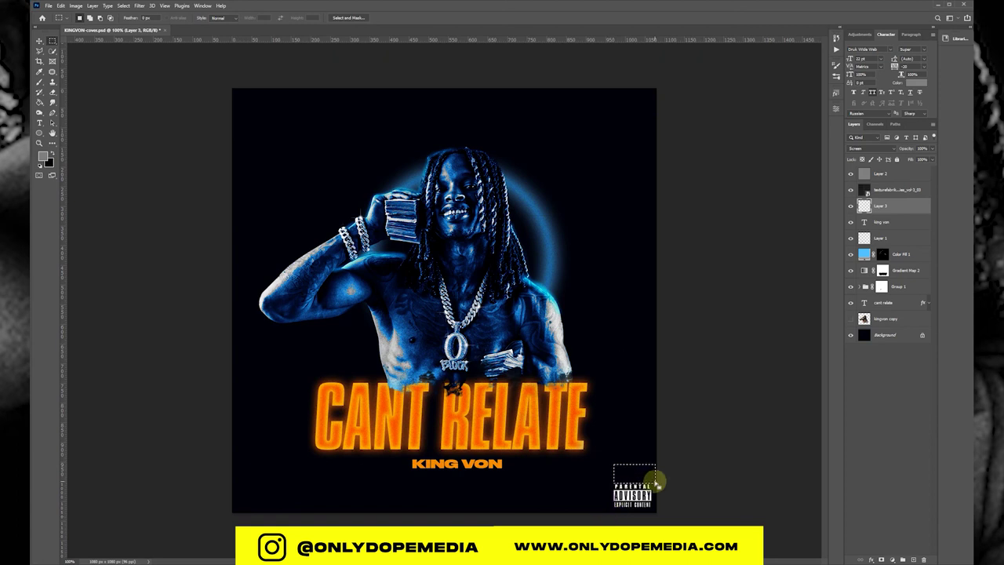
key(v)
click(667, 475)
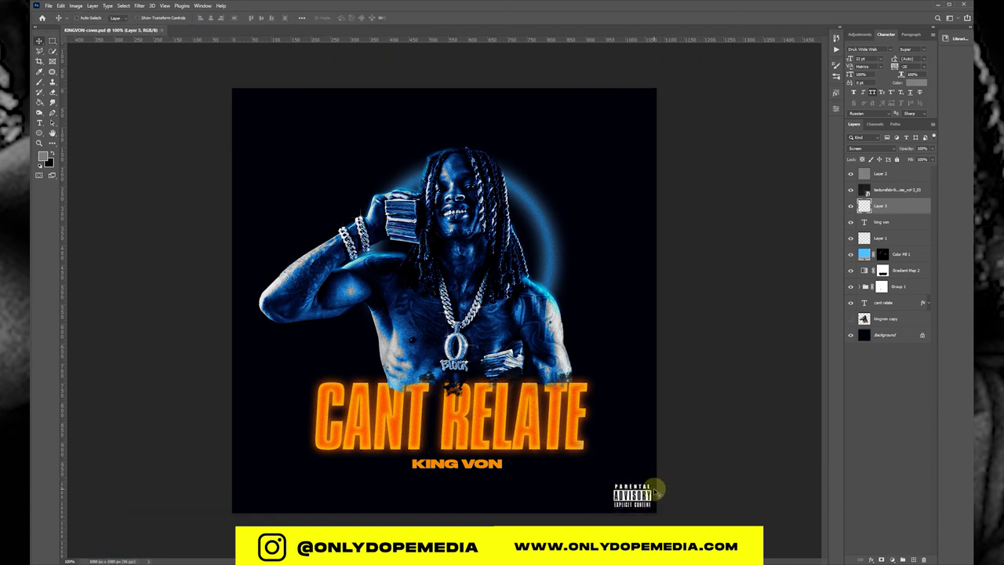